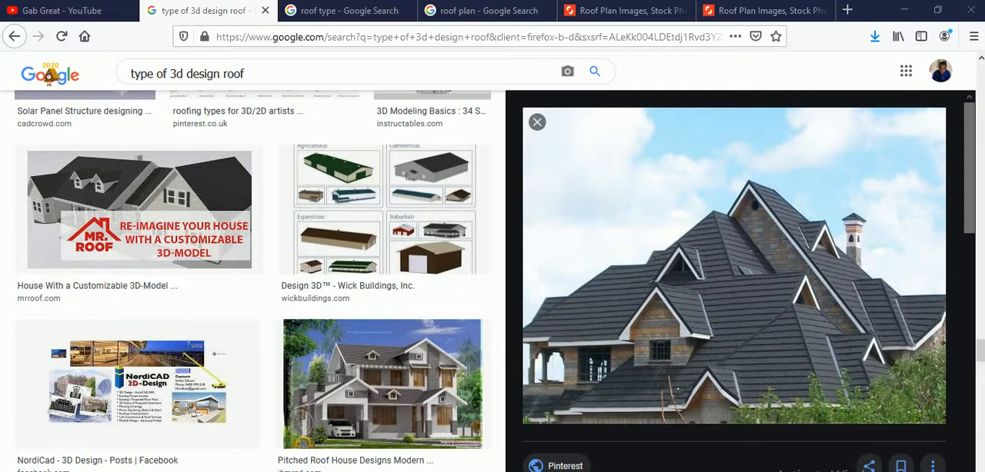
key(alt+Tab)
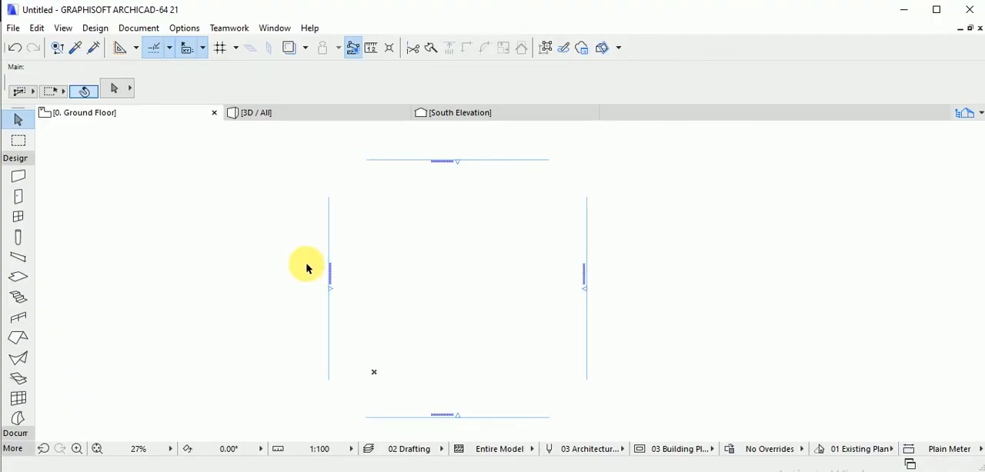
scroll(290, 254, down, 3)
scroll(352, 279, up, 3)
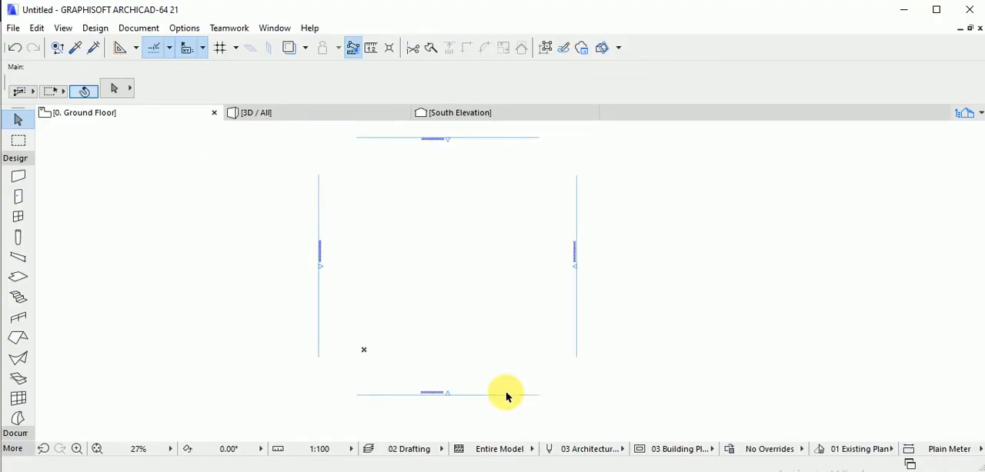
click(560, 471)
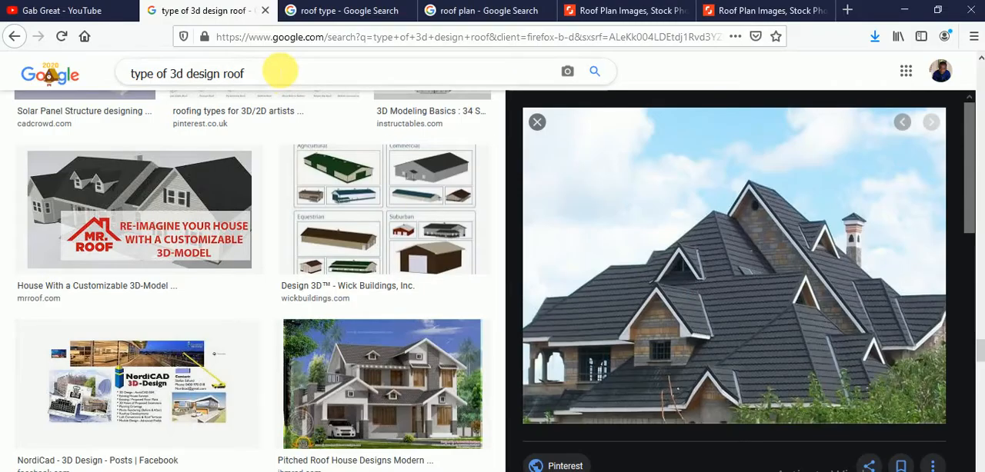
Examine the illustrated chart of ten roof types in the "roof type" image search.
click(325, 13)
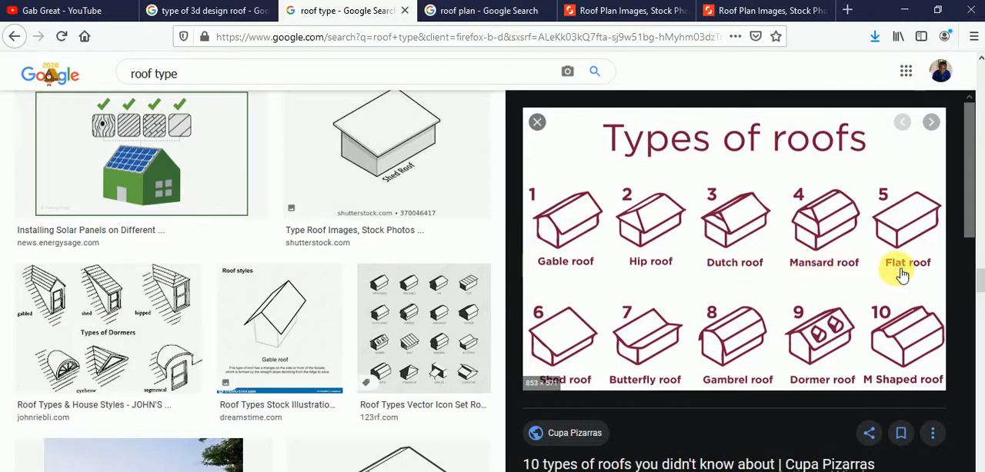
scroll(608, 326, down, 3)
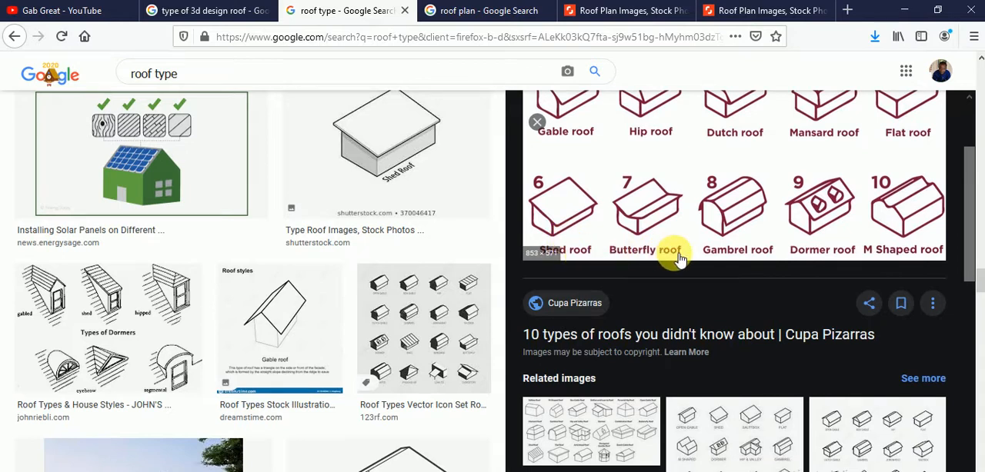
scroll(692, 269, up, 1)
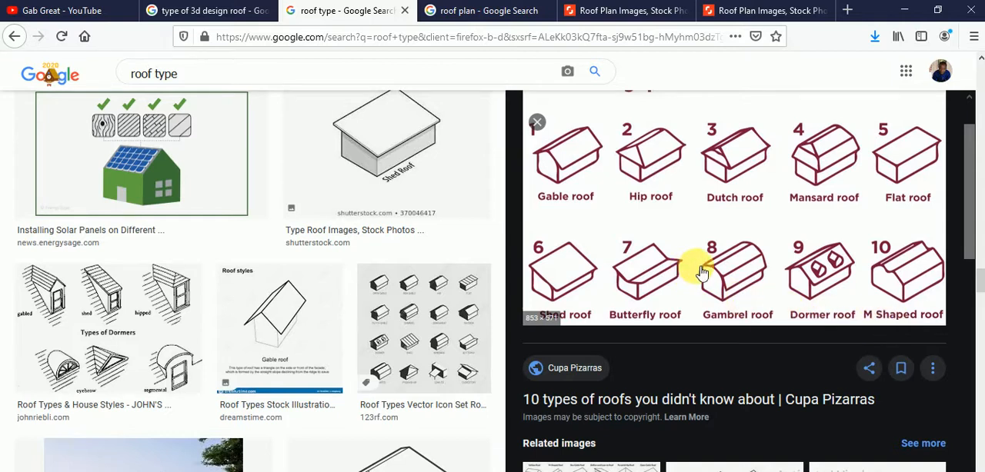
scroll(702, 273, up, 1)
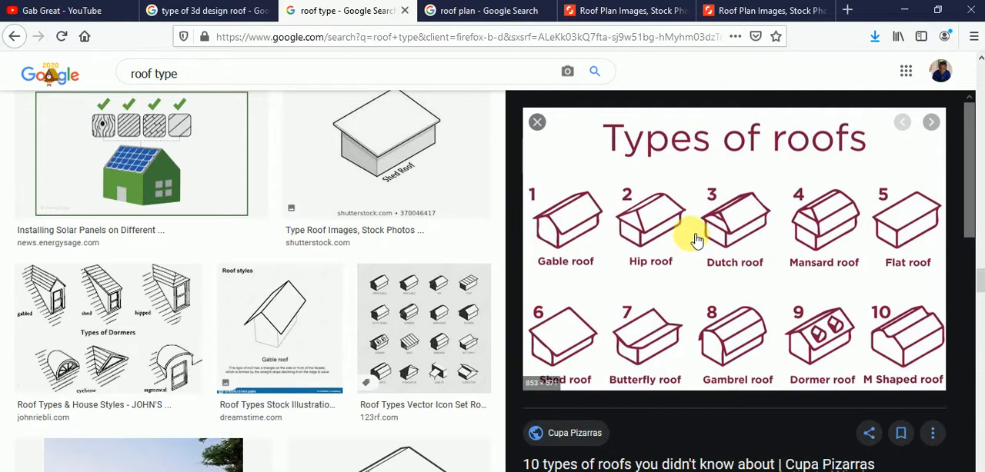
Browse the "roof plan" image search results for example roof layouts and plan drawings.
click(497, 10)
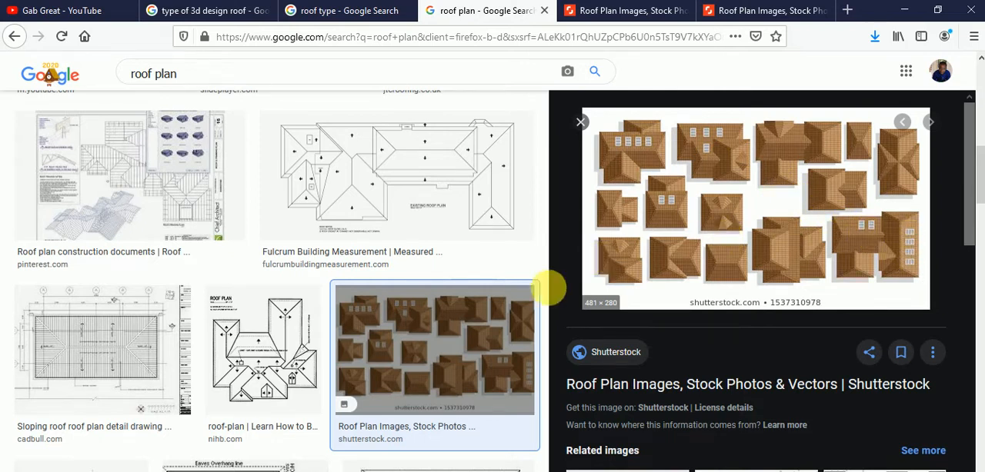
scroll(435, 293, down, 4)
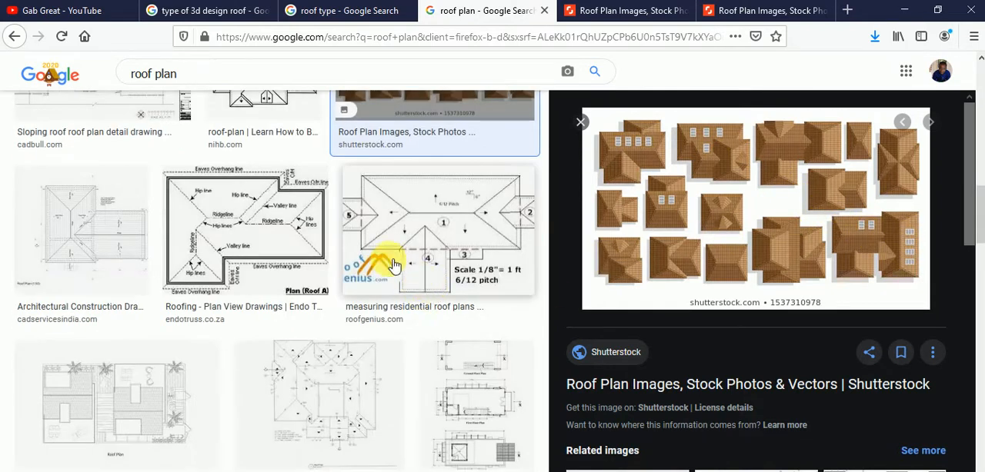
scroll(394, 265, down, 10)
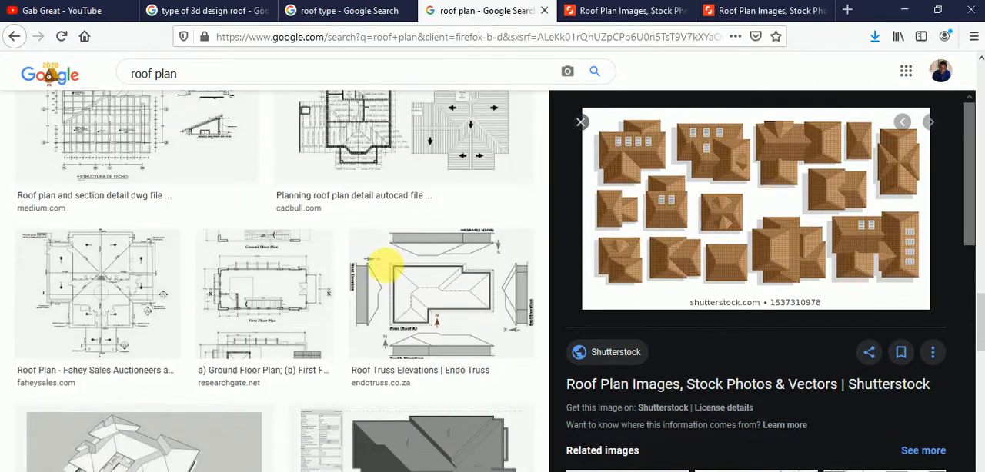
scroll(384, 268, down, 4)
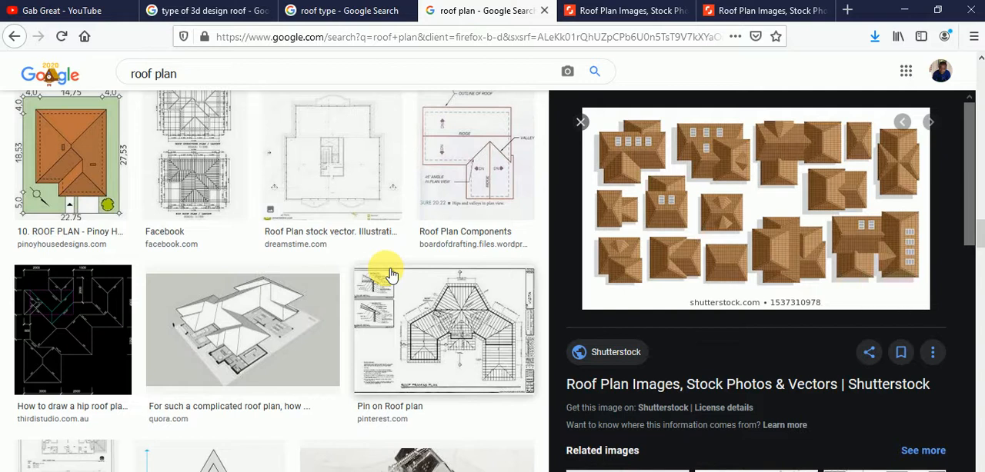
Look through the two Shutterstock pages of roof plan images for top views of house roofs.
click(640, 11)
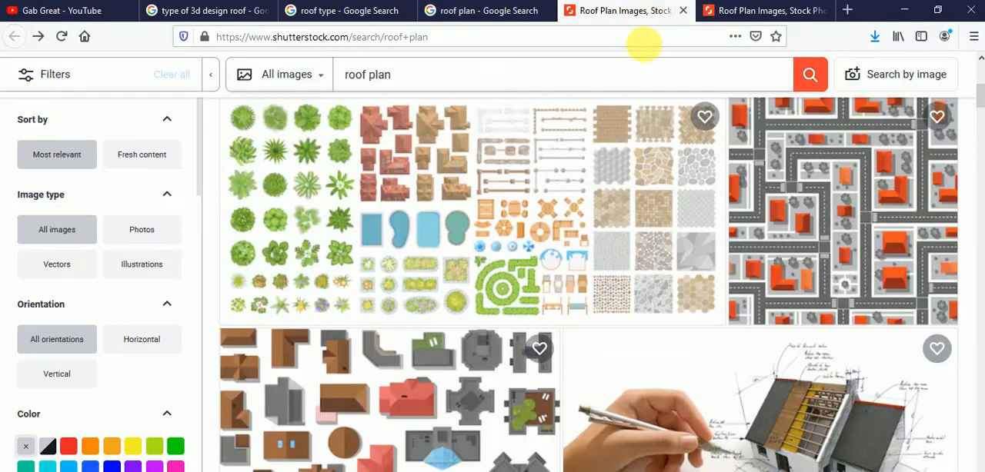
scroll(537, 248, down, 2)
scroll(520, 266, down, 5)
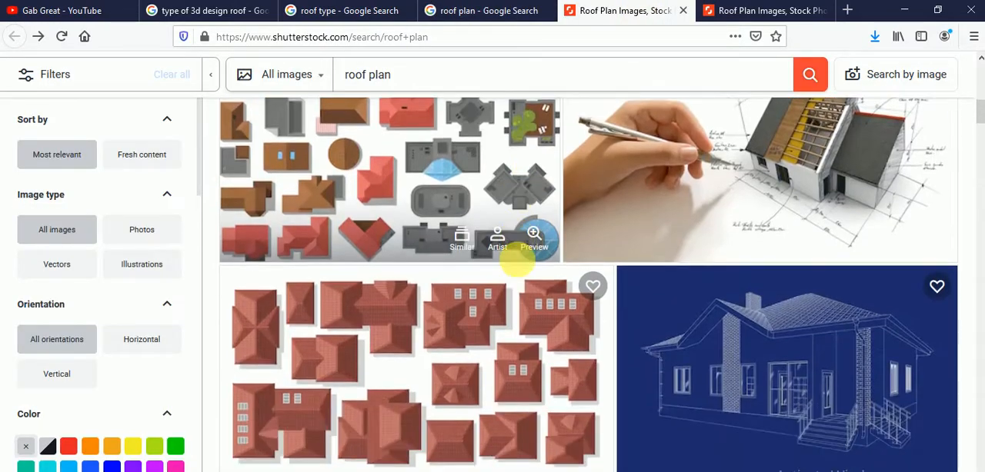
scroll(520, 266, up, 3)
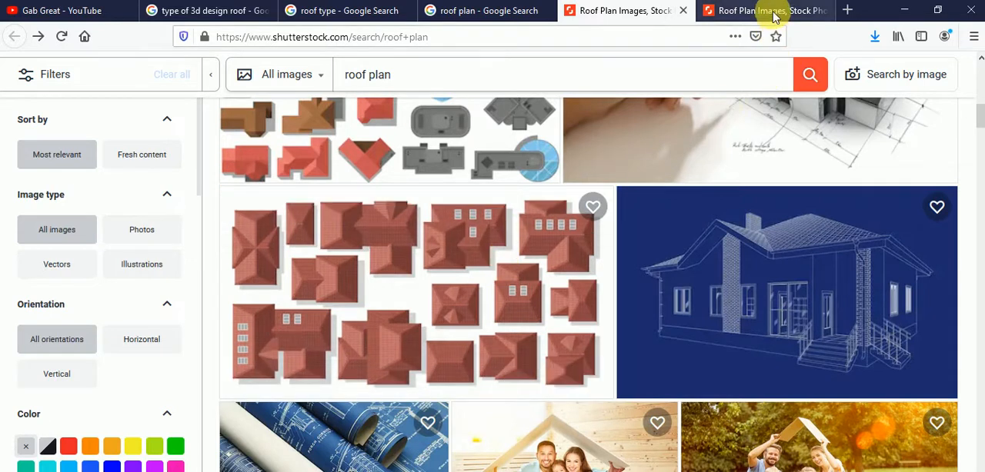
click(712, 11)
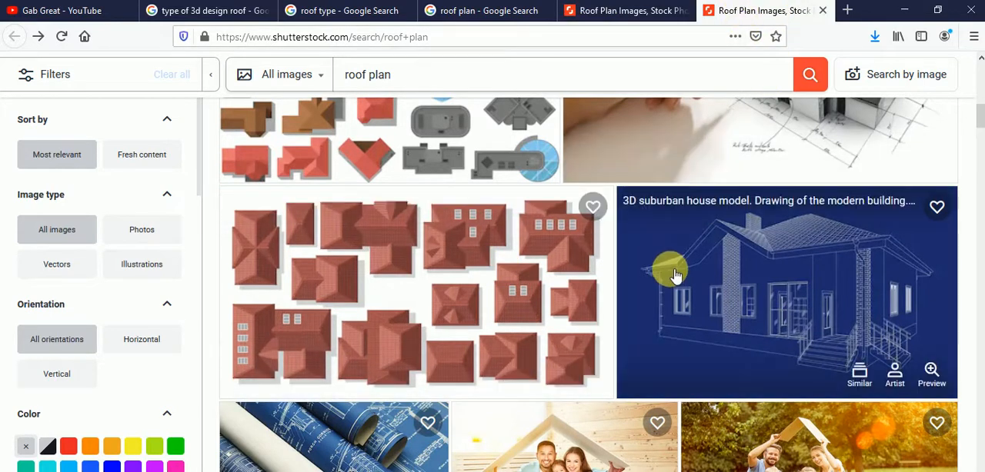
scroll(590, 264, up, 5)
scroll(562, 265, up, 6)
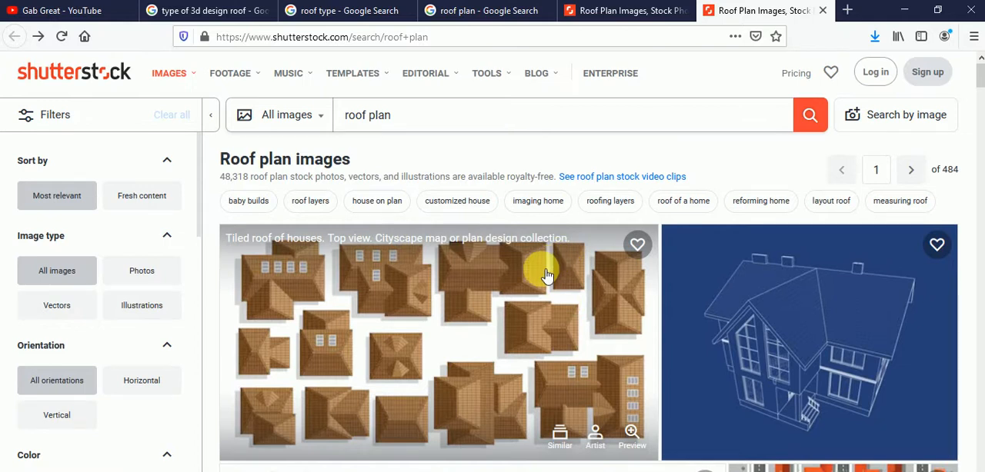
scroll(542, 285, down, 3)
scroll(541, 273, up, 2)
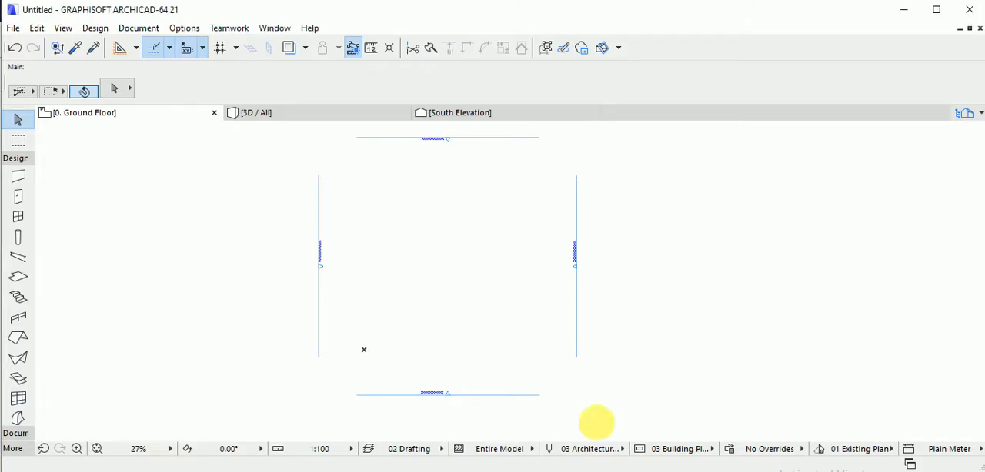
Draw a closed square outline of four Structural - Bearing walls between the elevation markers on the ground floor plan.
click(21, 176)
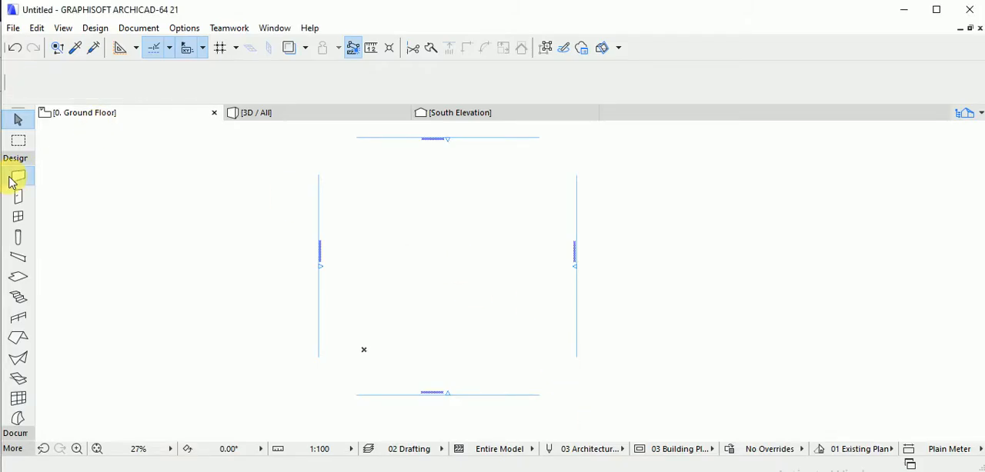
click(401, 275)
click(414, 206)
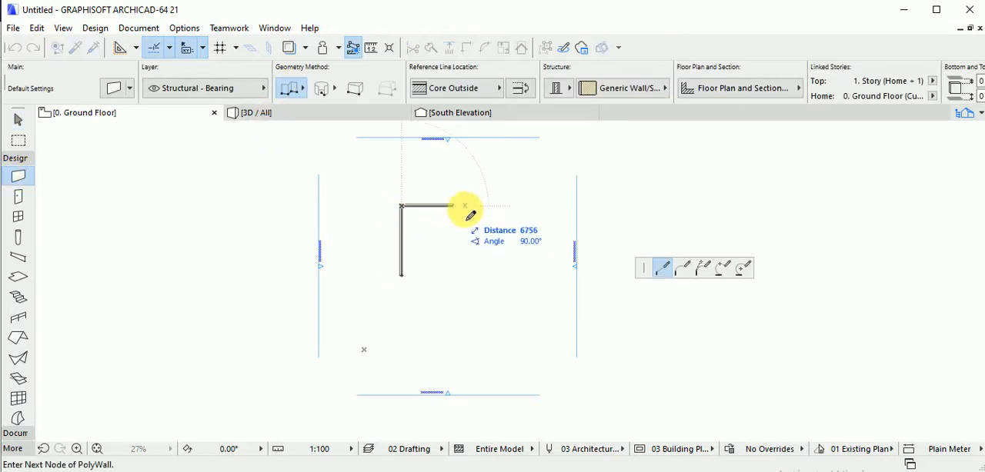
click(469, 206)
click(479, 277)
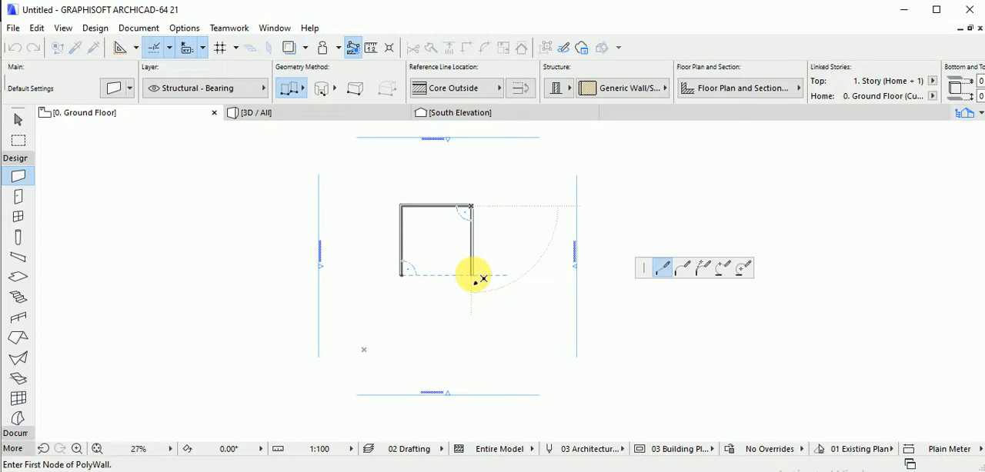
click(400, 274)
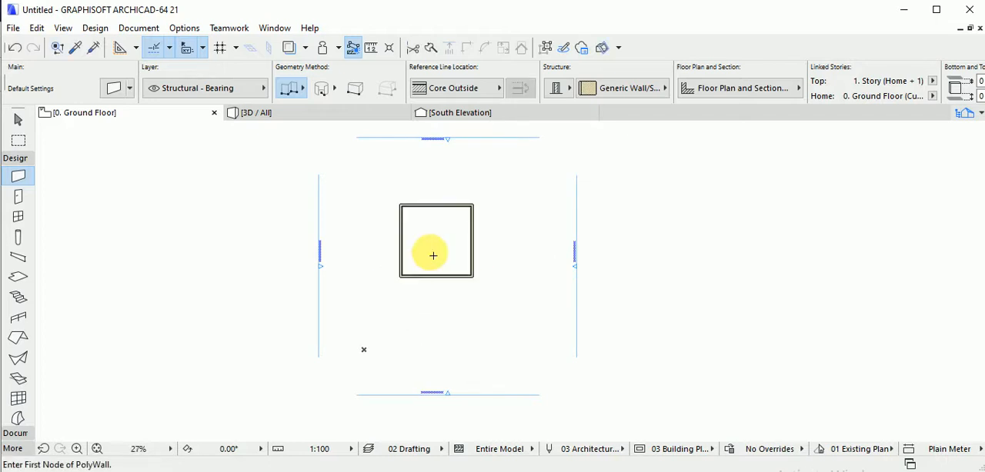
Select the four walls of the square and bend the east wall outward into an arc.
key(ctrl+a)
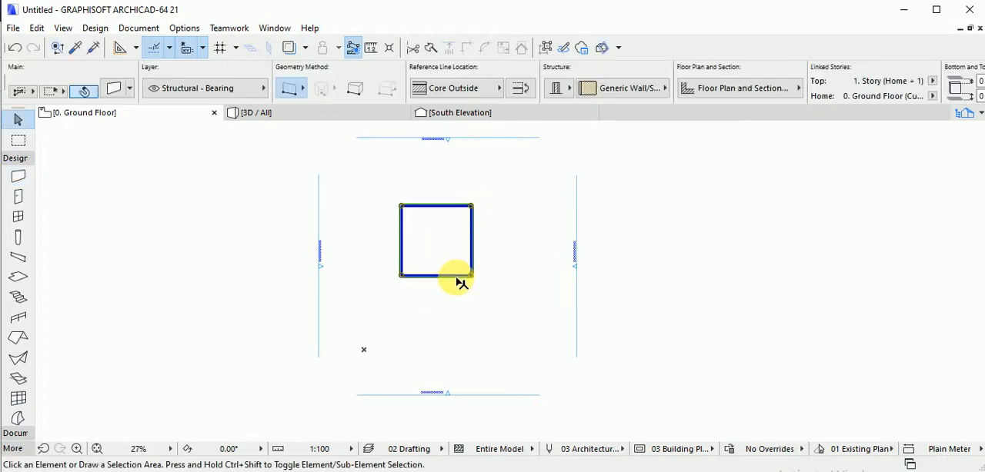
key(Escape)
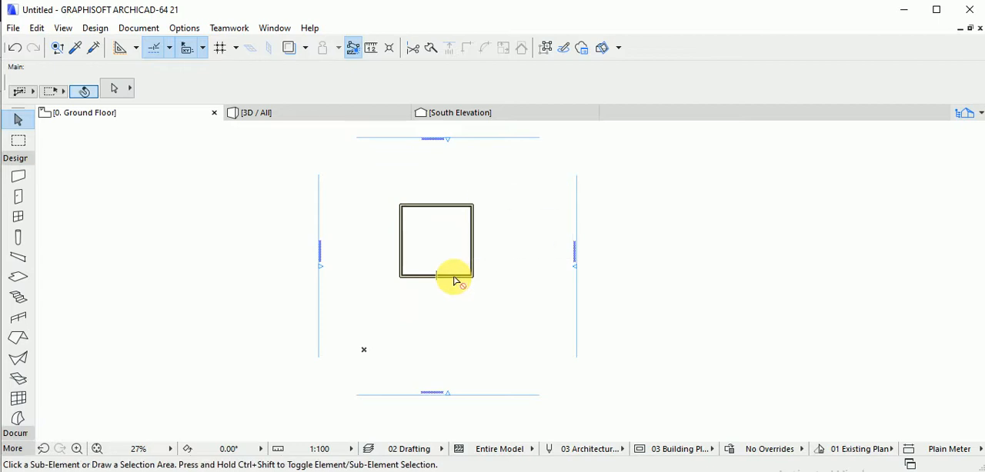
click(466, 281)
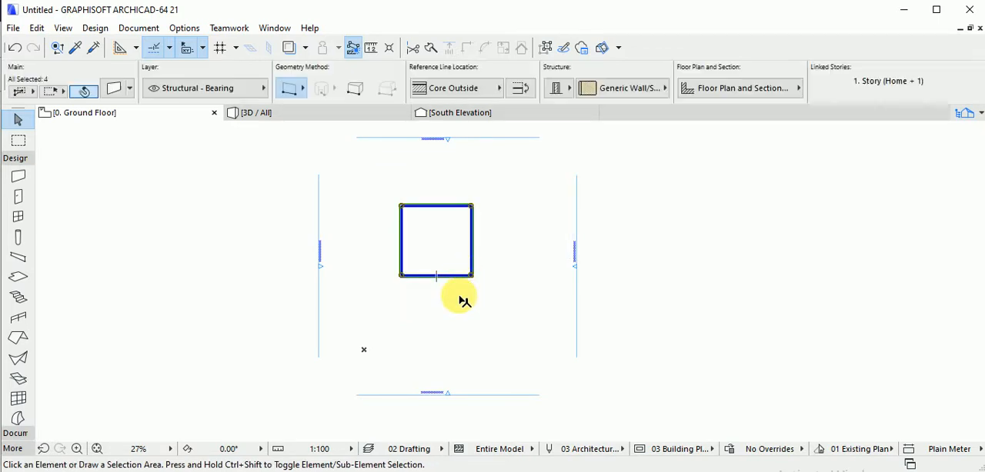
scroll(471, 275, up, 5)
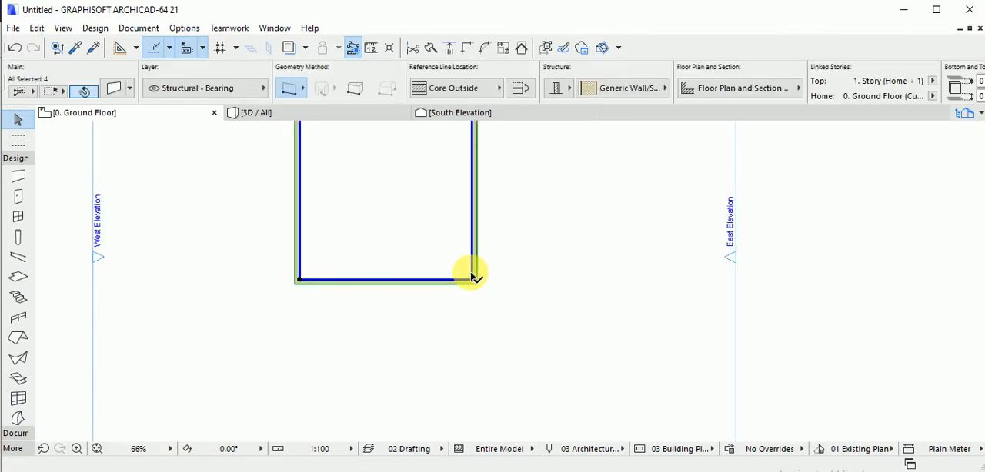
scroll(488, 241, down, 3)
scroll(489, 252, down, 1)
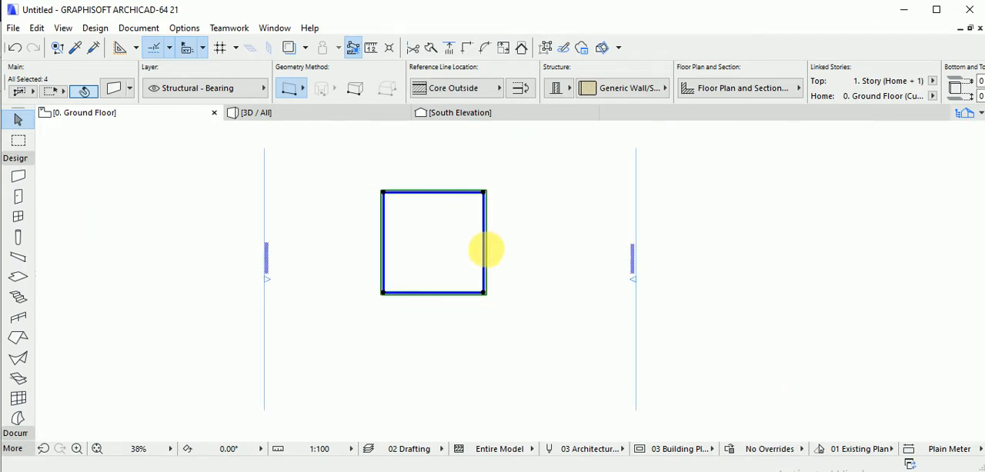
click(487, 253)
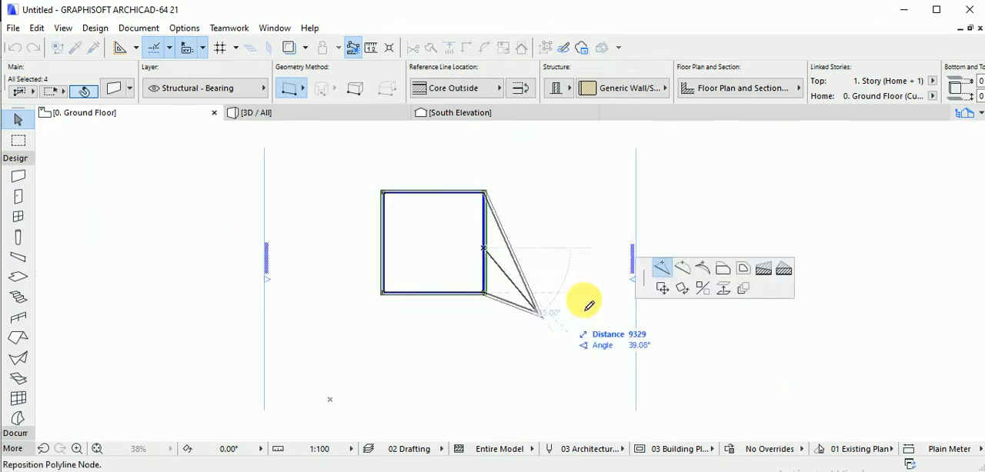
click(682, 270)
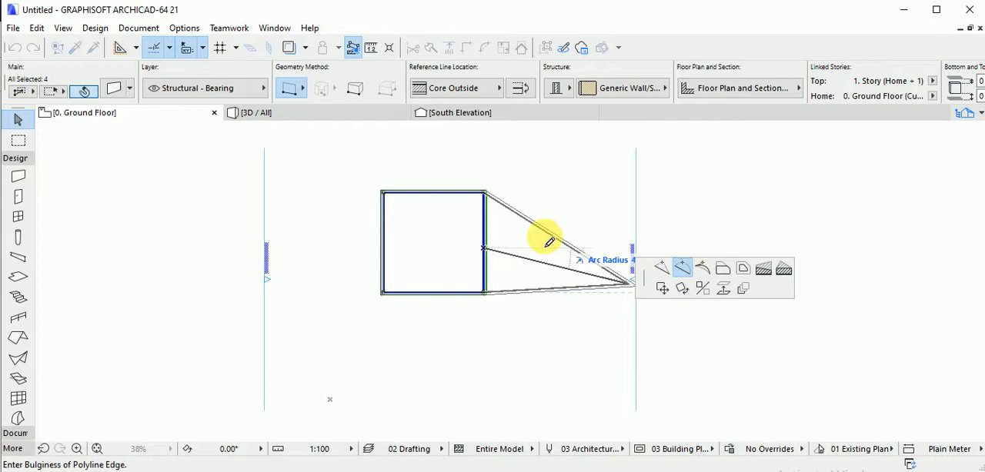
key(Escape)
click(508, 236)
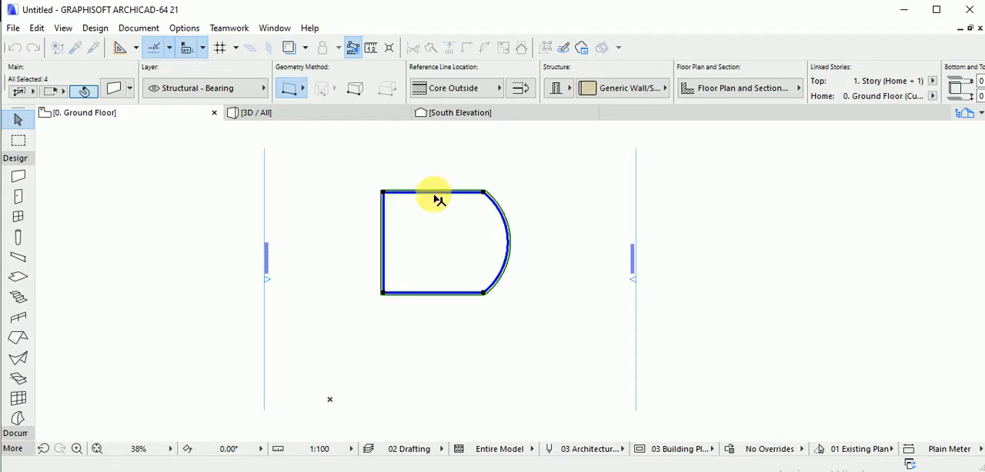
Bend the north, west and south walls outward into arcs to form a closed oval outline, and deselect the walls.
click(440, 192)
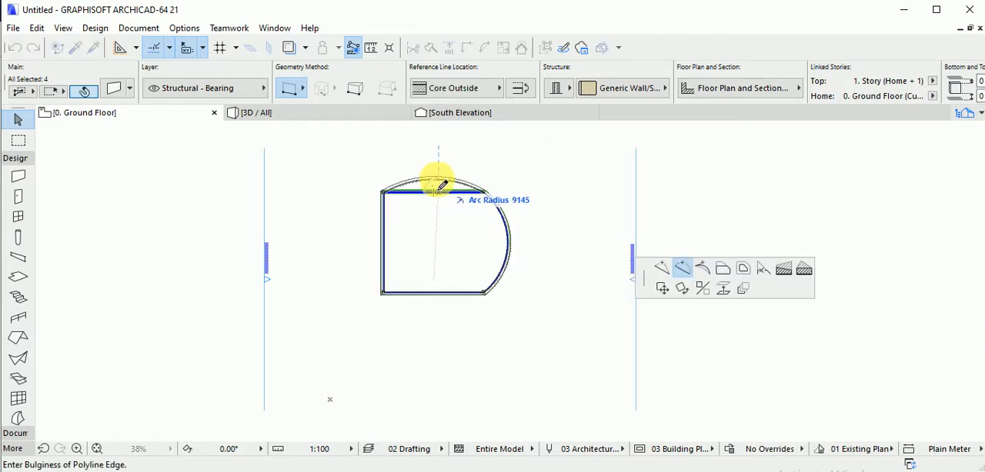
click(435, 180)
click(384, 243)
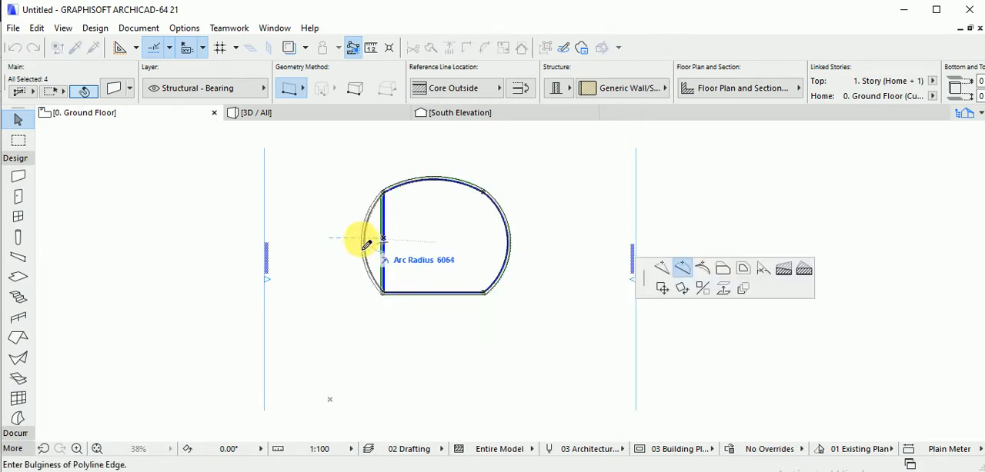
click(356, 240)
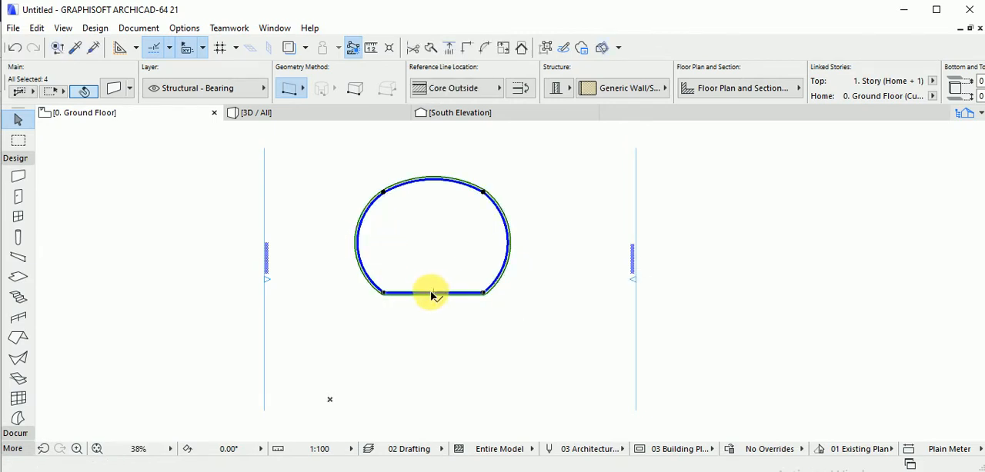
click(433, 293)
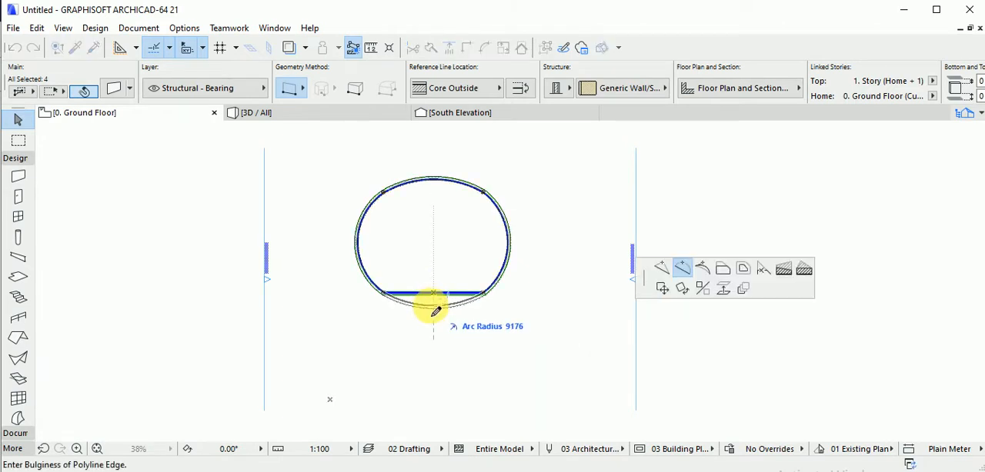
click(436, 311)
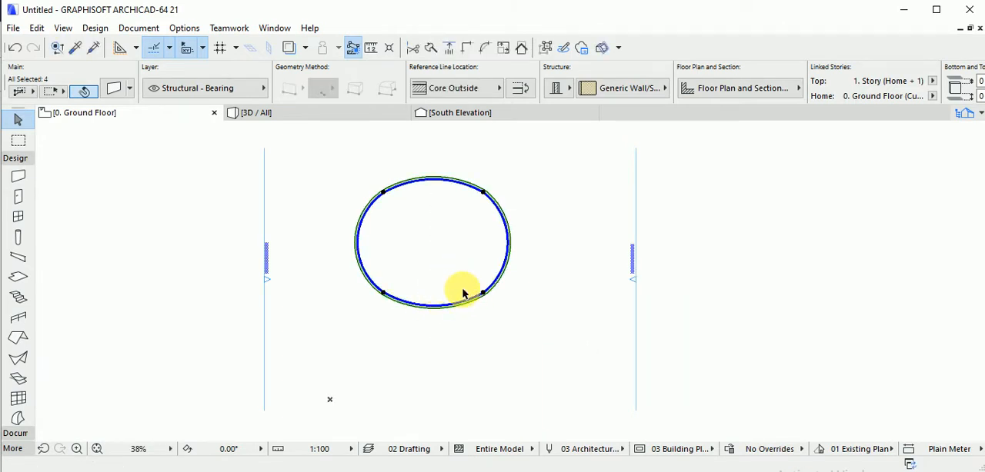
key(Escape)
scroll(461, 282, down, 3)
middle_drag(461, 281, 496, 272)
scroll(463, 295, up, 4)
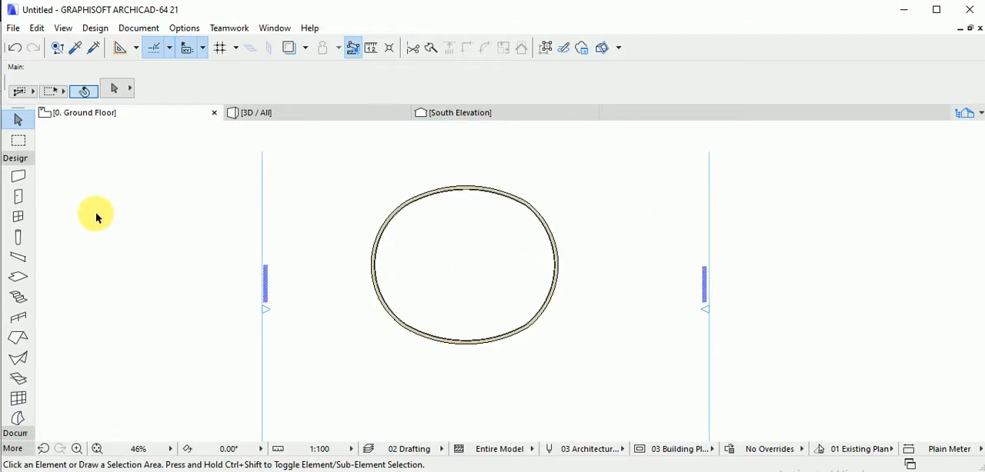
Draw a rectangular multi-plane roof about 9765 by 9767 mm between opposite corners of the oval wall outline, and select it.
click(18, 337)
click(399, 200)
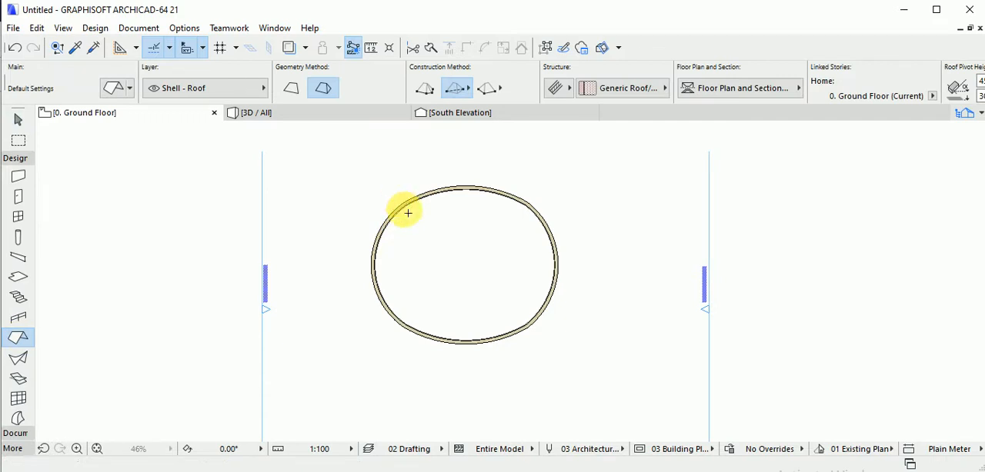
click(530, 330)
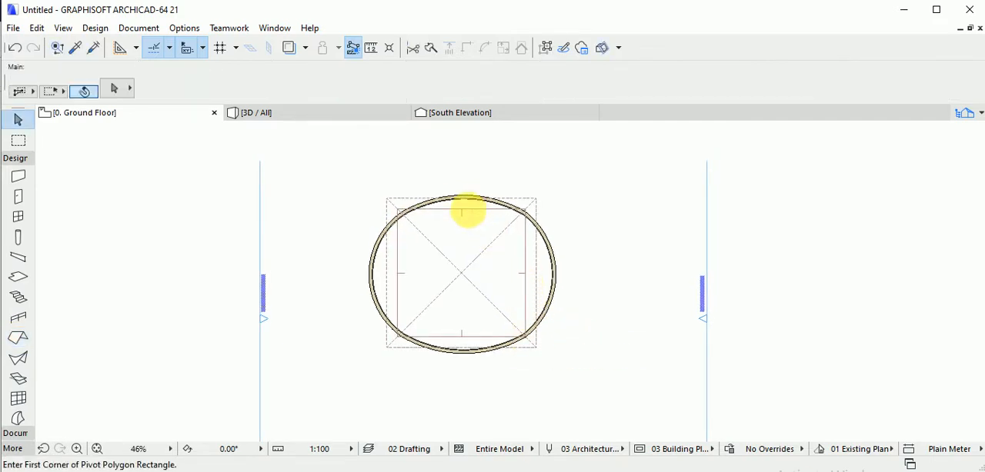
click(465, 216)
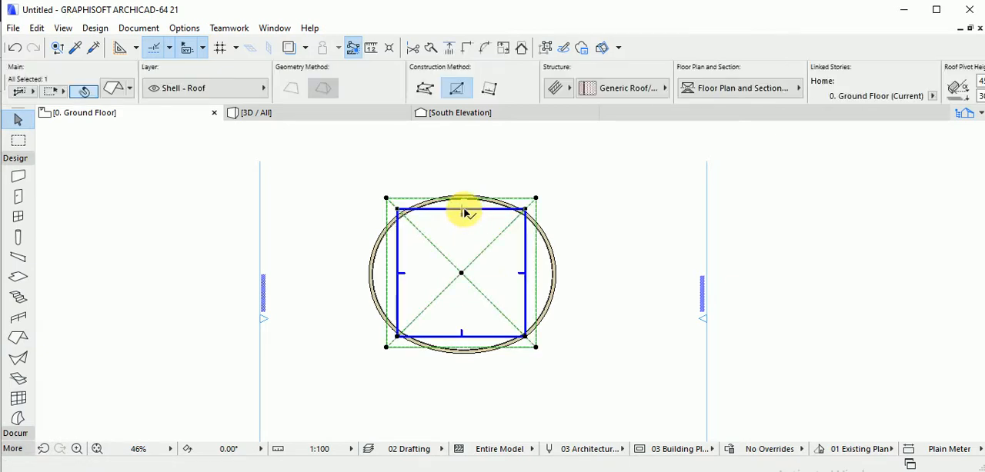
click(463, 209)
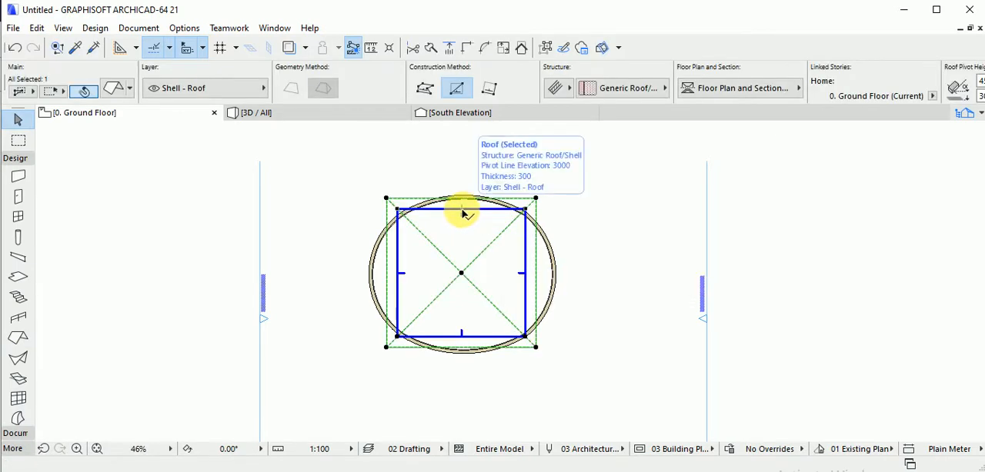
Try to pull the roof's north pivot edge outward into a point with an inserted node, and undo the edit.
scroll(461, 211, up, 3)
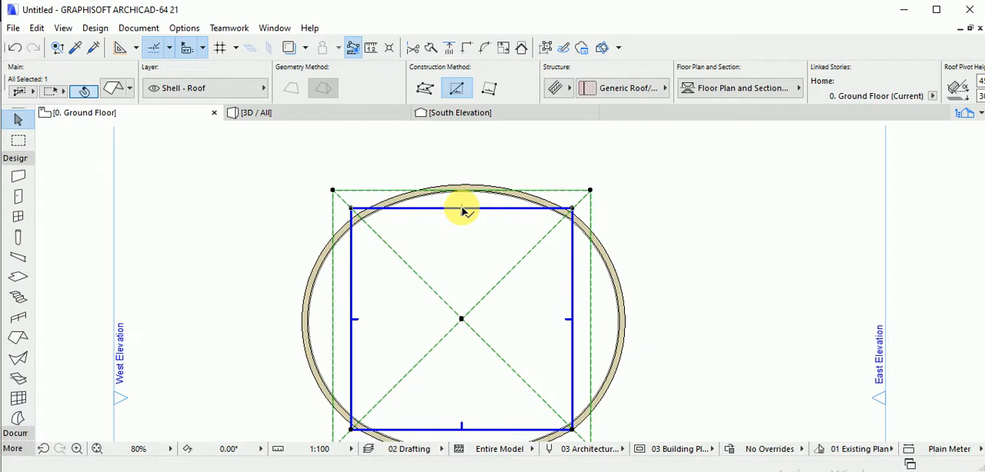
click(462, 210)
click(462, 210)
click(462, 211)
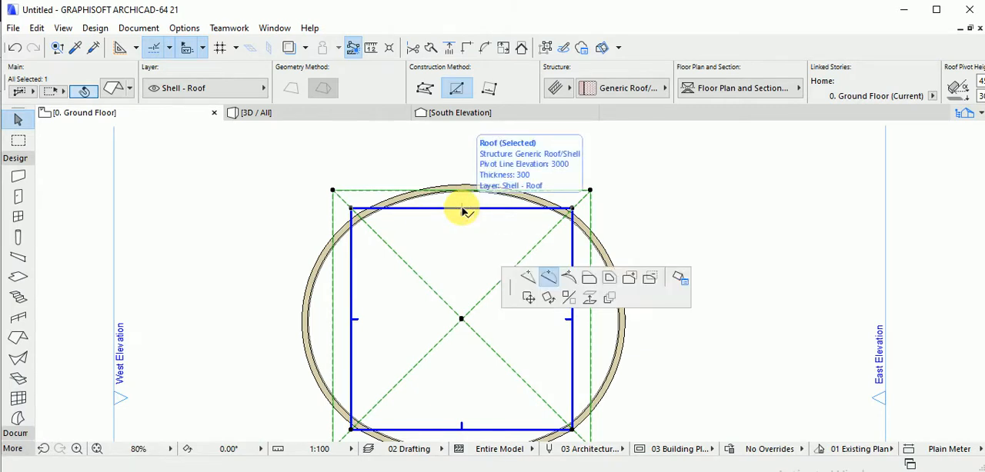
click(463, 210)
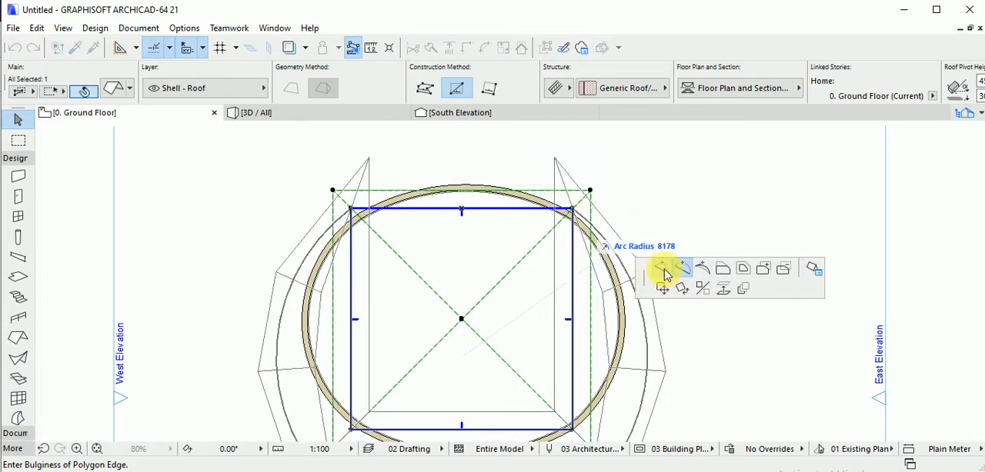
click(662, 268)
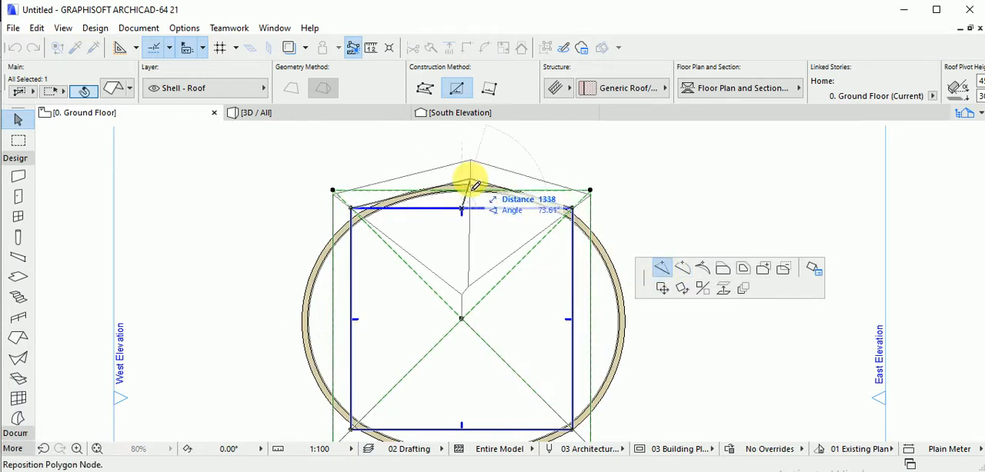
middle_drag(469, 179, 467, 204)
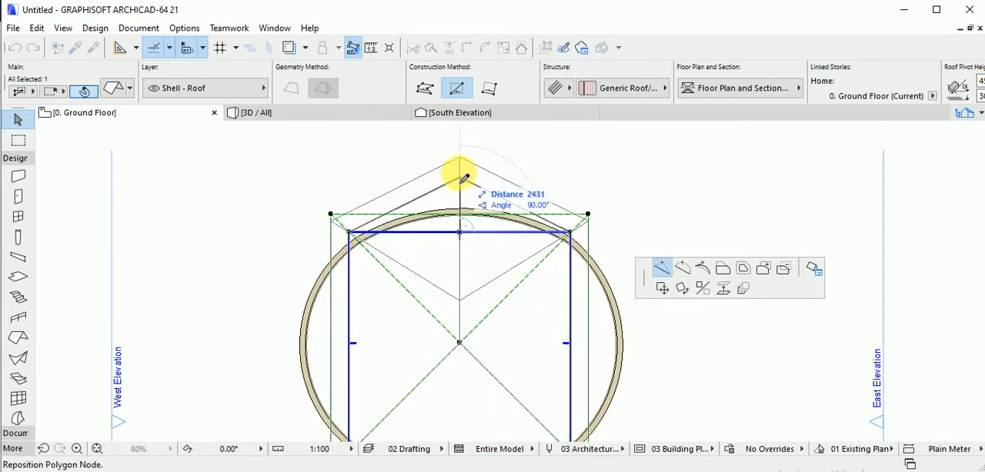
click(459, 172)
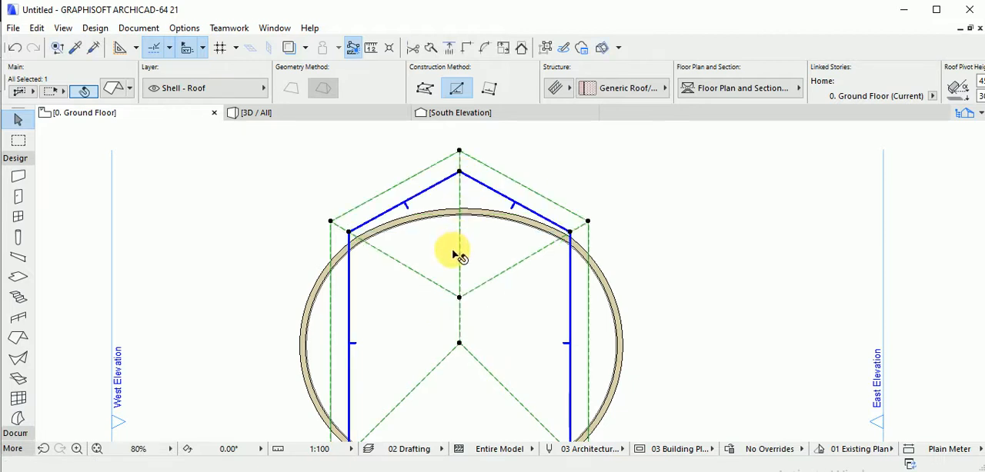
key(ctrl+z)
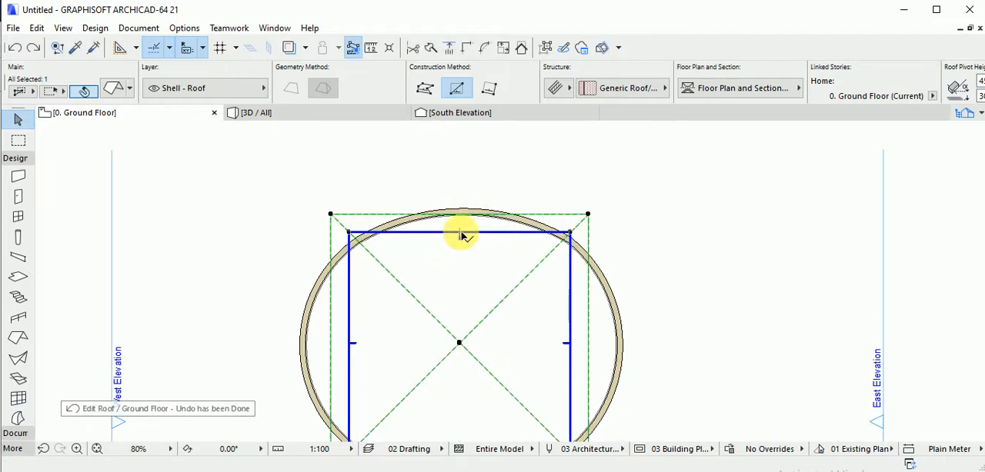
Bend the roof's north pivot edge outward into an arc reaching the outer face of the north wall.
click(459, 233)
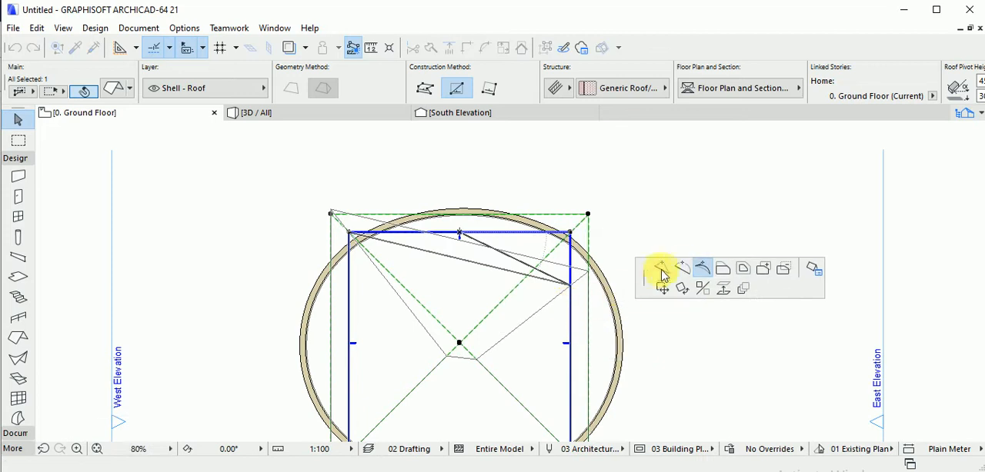
click(682, 268)
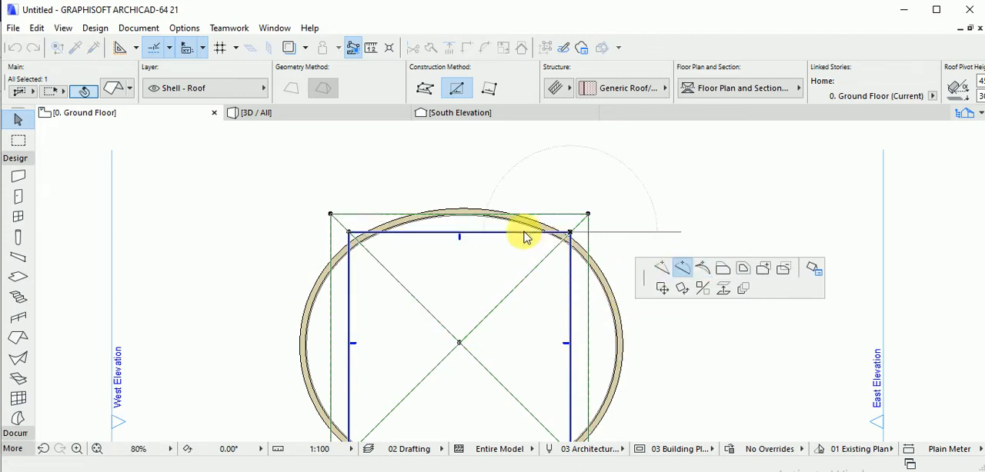
click(465, 210)
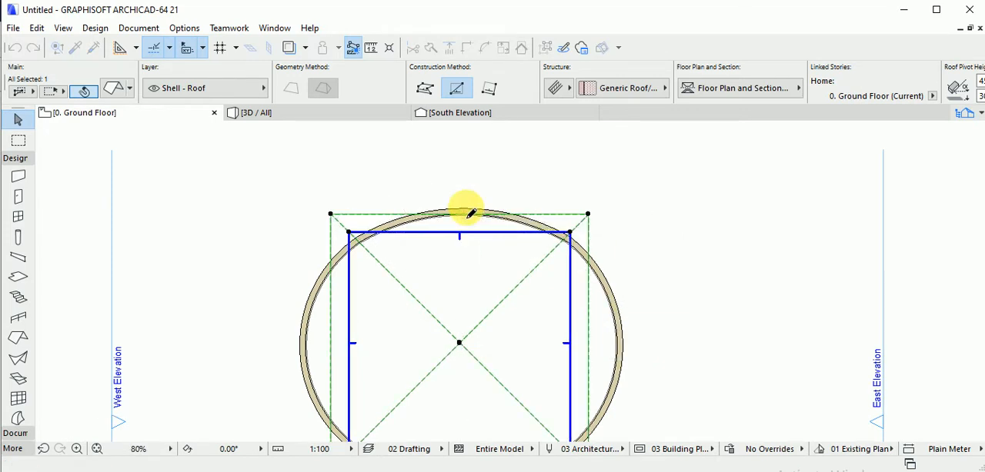
Move the roof's northwest corner node onto the wall outline and refit the north arc to the outer wall face.
click(351, 233)
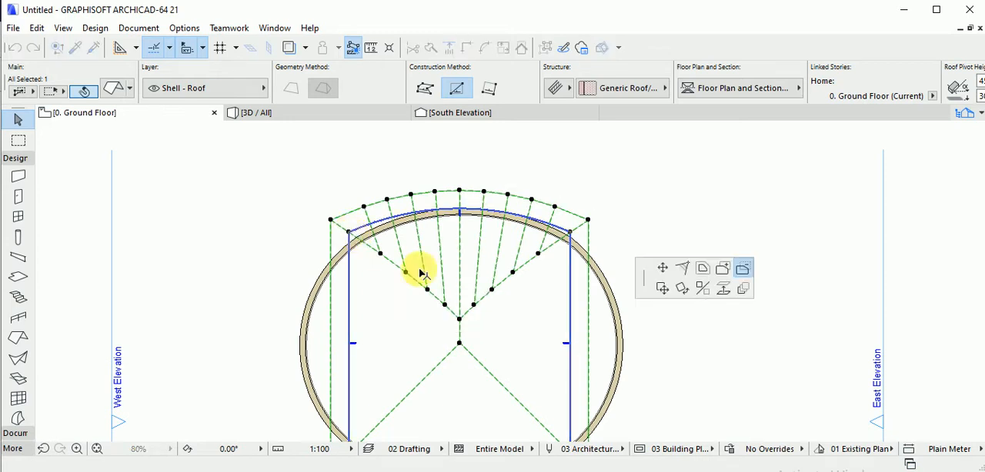
click(350, 236)
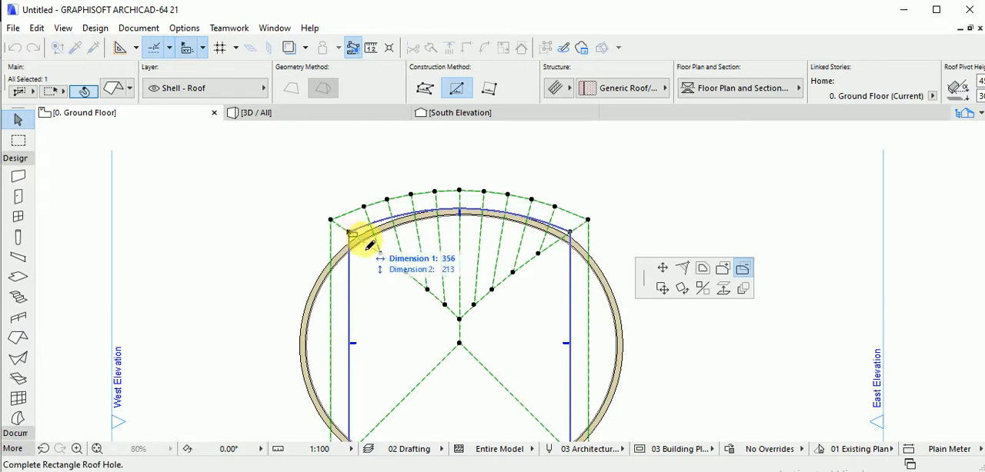
click(664, 271)
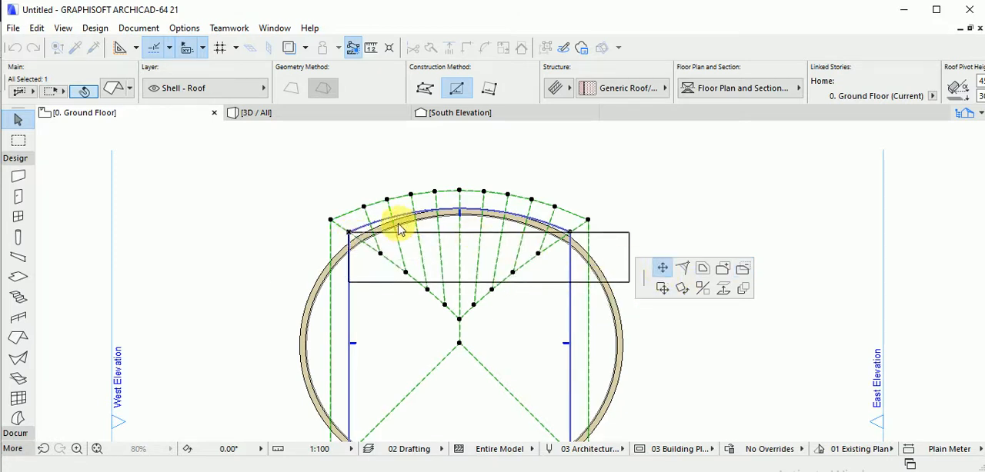
click(356, 241)
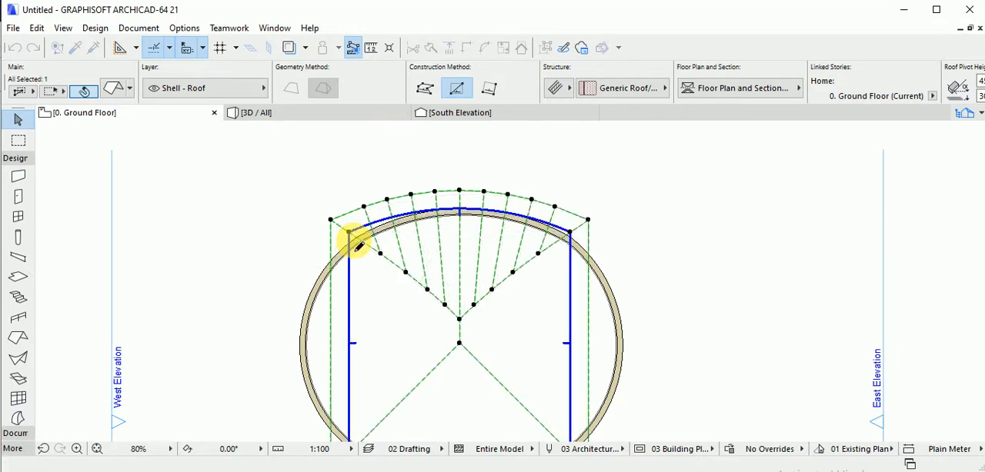
click(473, 216)
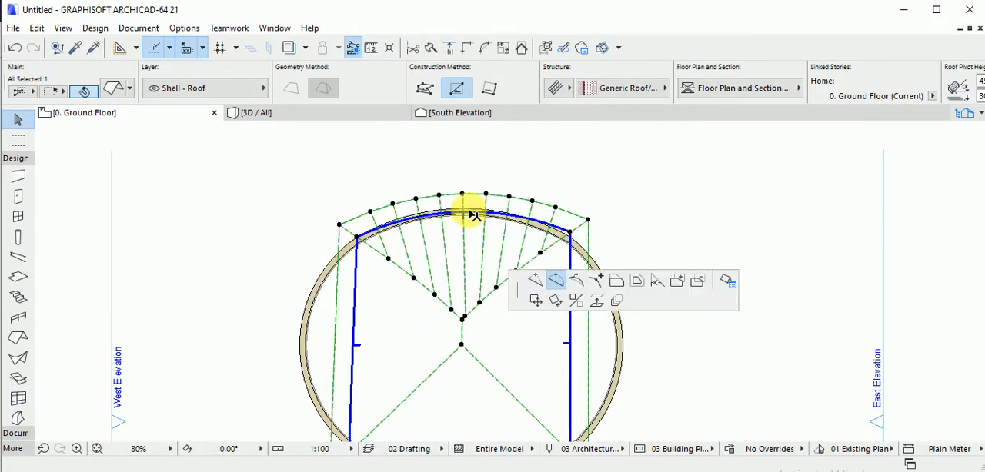
click(468, 210)
Curve the roof's west, south and east pivot edges outward into arcs that follow the oval walls.
scroll(469, 210, down, 3)
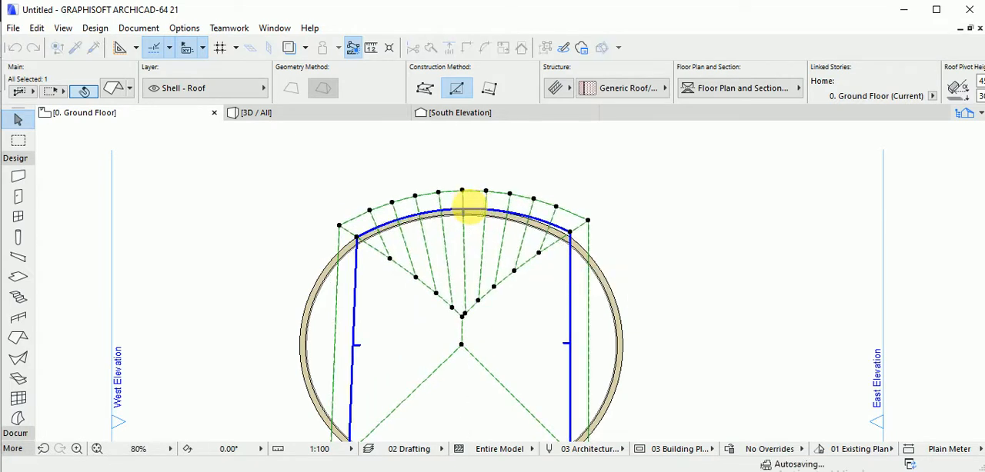
middle_drag(487, 195, 495, 187)
click(446, 244)
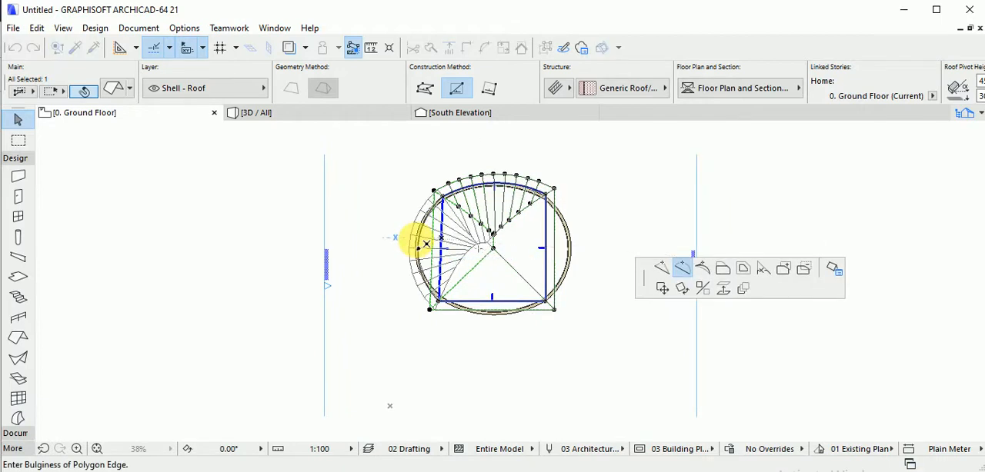
click(425, 244)
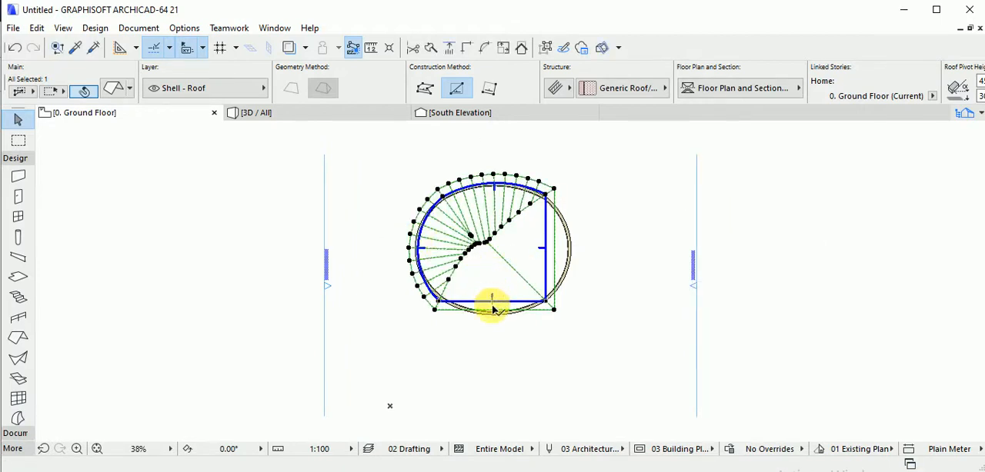
click(492, 305)
click(492, 315)
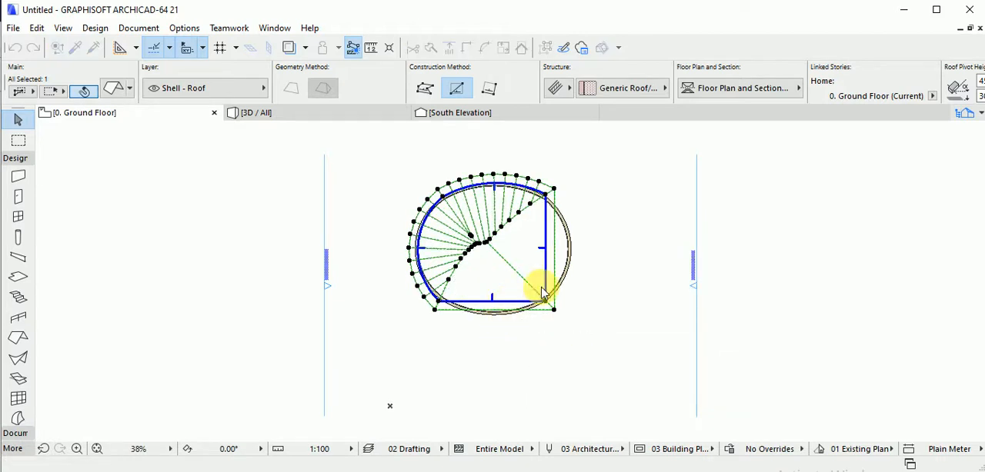
click(548, 253)
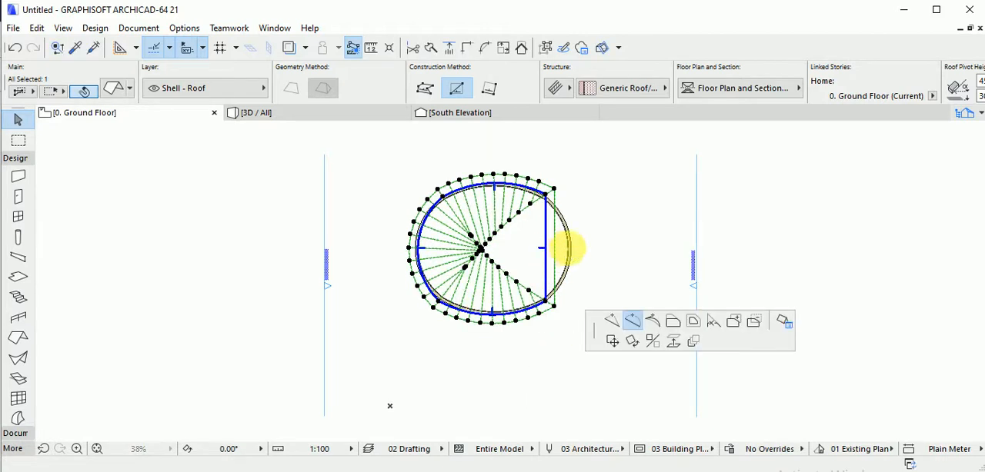
click(576, 252)
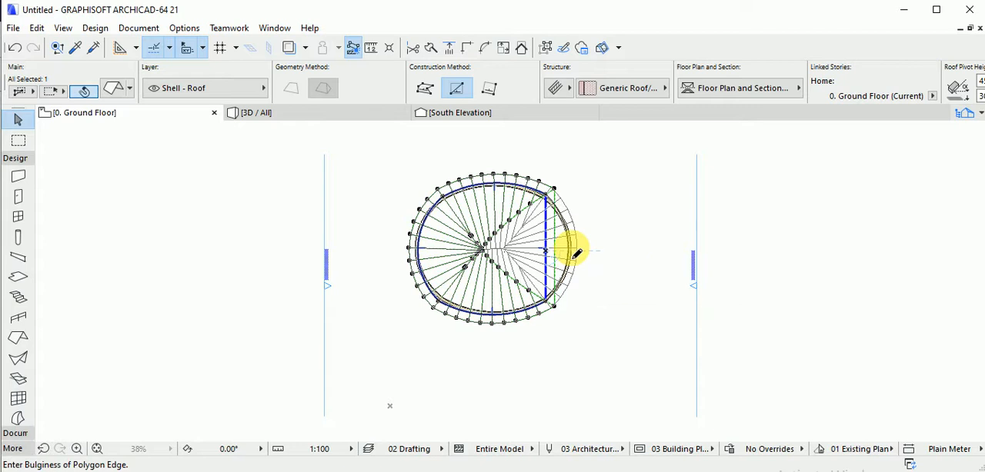
middle_drag(560, 241, 538, 271)
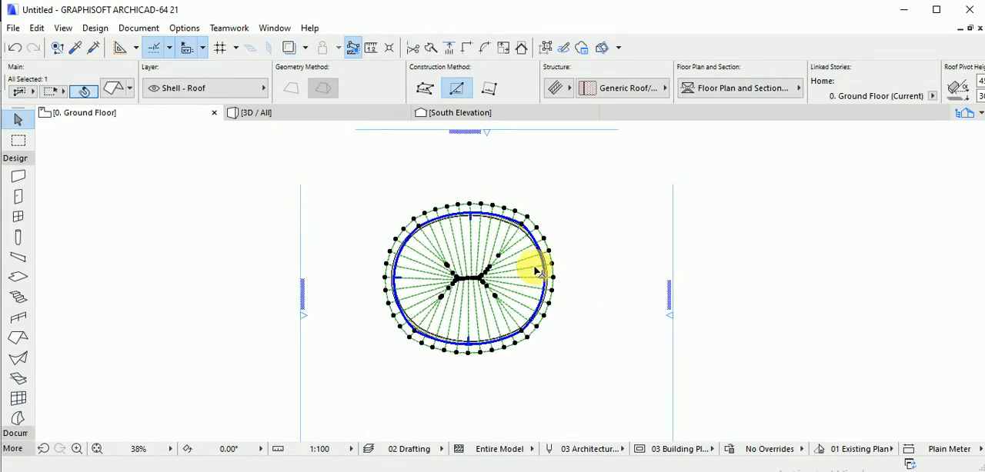
Examine the curved roof and its walls in 3D from several directions.
key(F3)
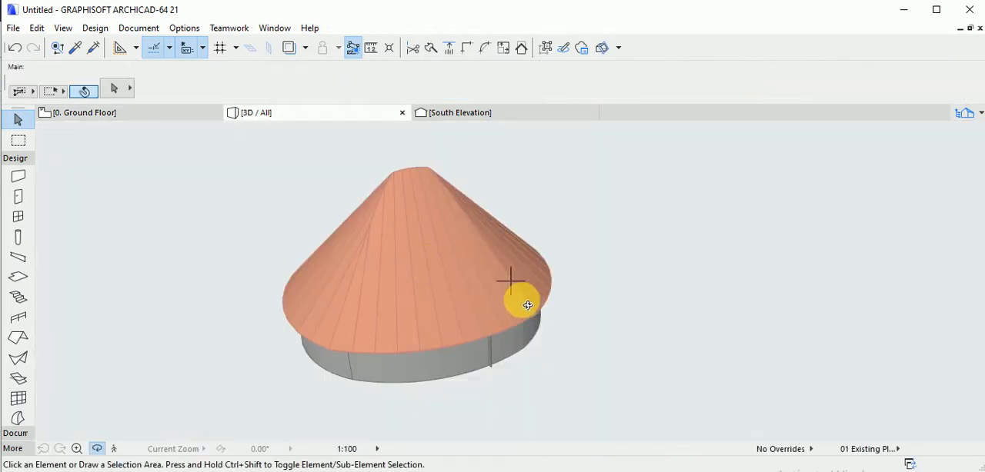
drag(527, 305, 477, 276)
mouse_move(504, 282)
mouse_down()
mouse_move(510, 272)
mouse_move(468, 264)
mouse_move(559, 270)
mouse_move(522, 278)
mouse_up()
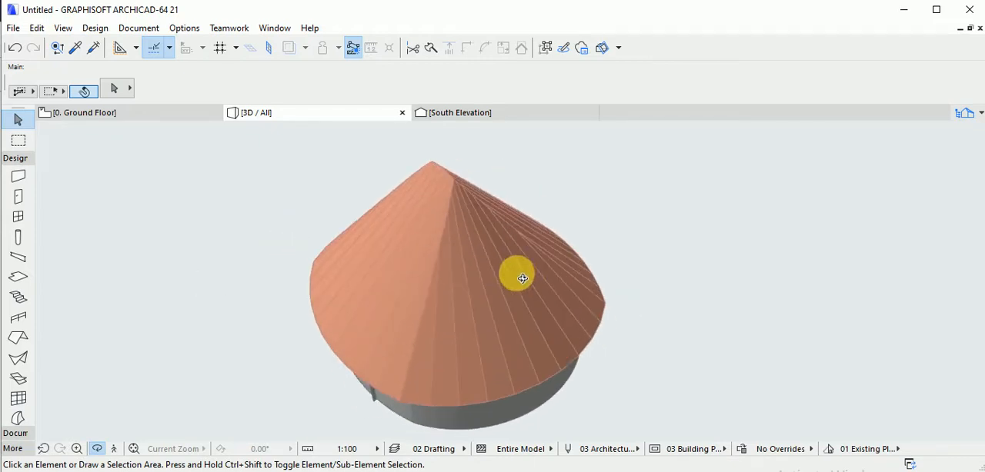
Return to the ground floor plan and delete the curved multi-plane roof, keeping the oval walls.
key(F2)
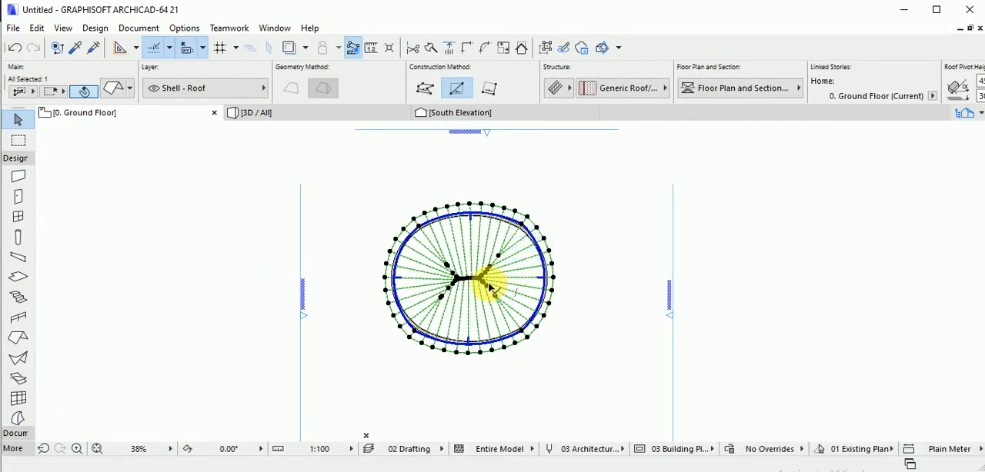
key(Delete)
middle_drag(478, 275, 491, 282)
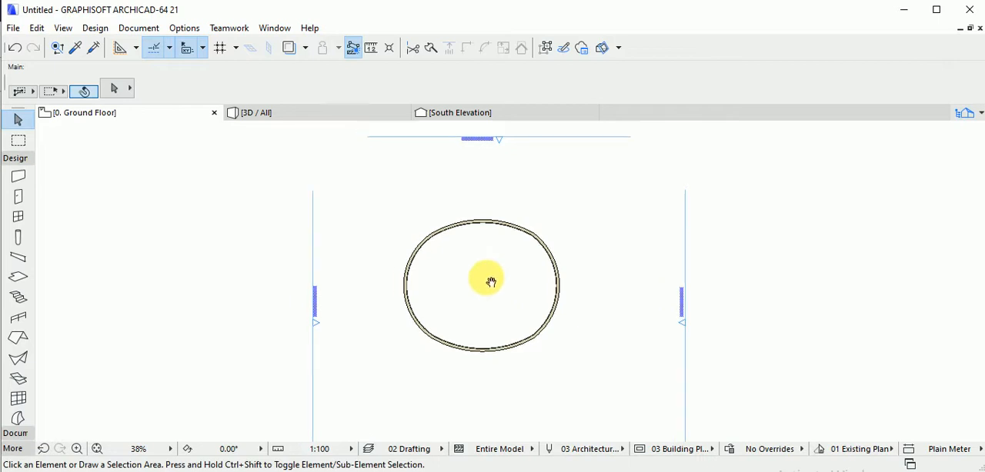
Try starting a multi-plane roof with a rectangular pivot polygon from the oval walls' northwest corner.
click(19, 338)
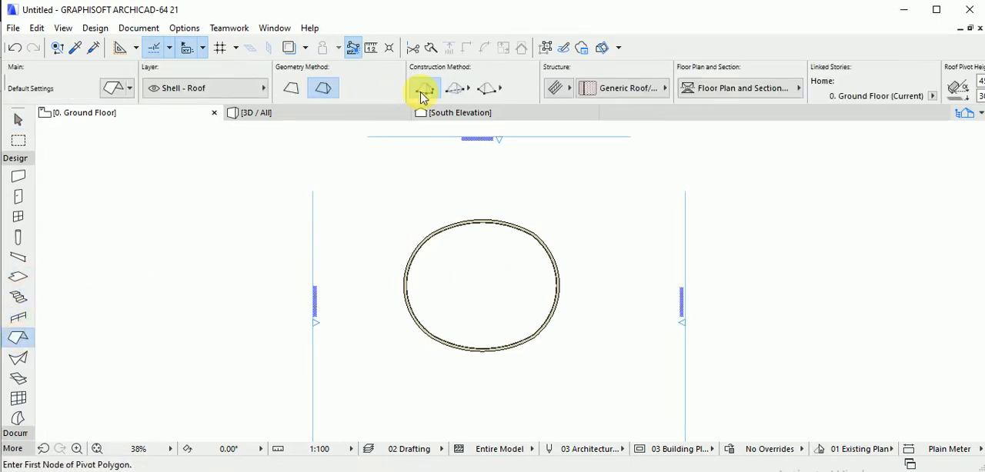
click(469, 92)
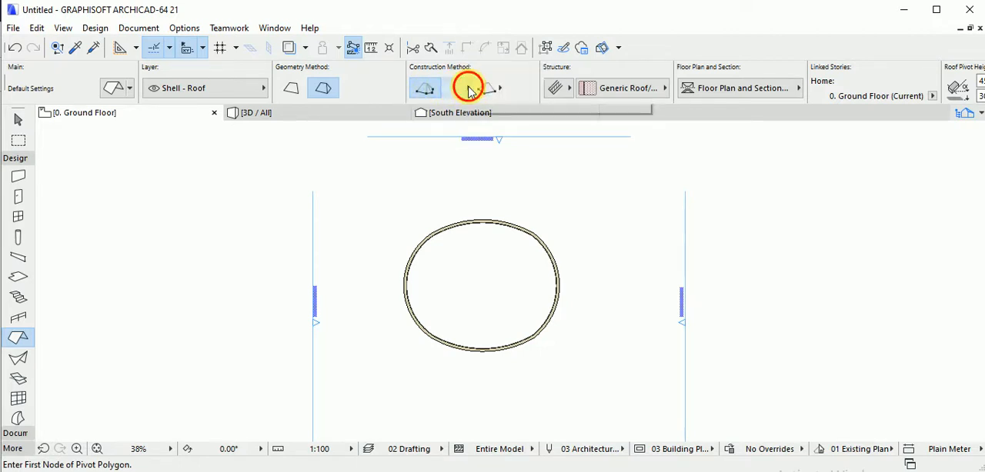
click(471, 92)
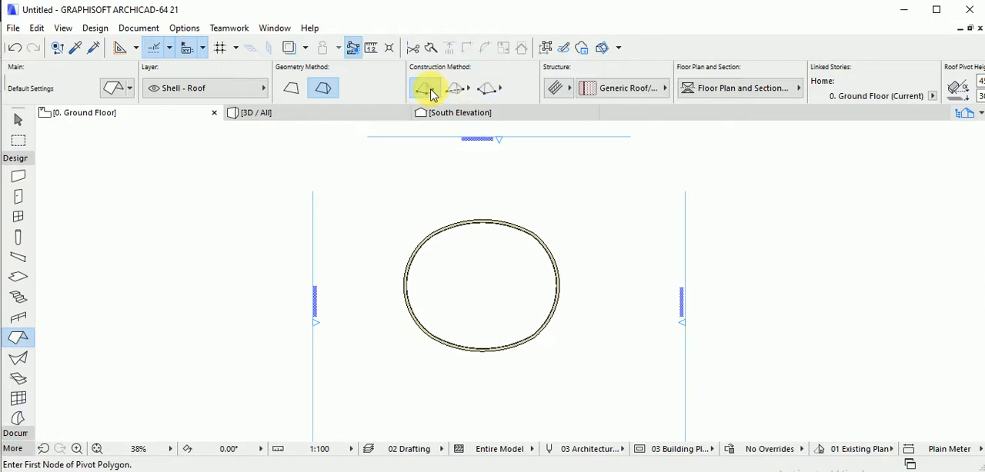
click(292, 91)
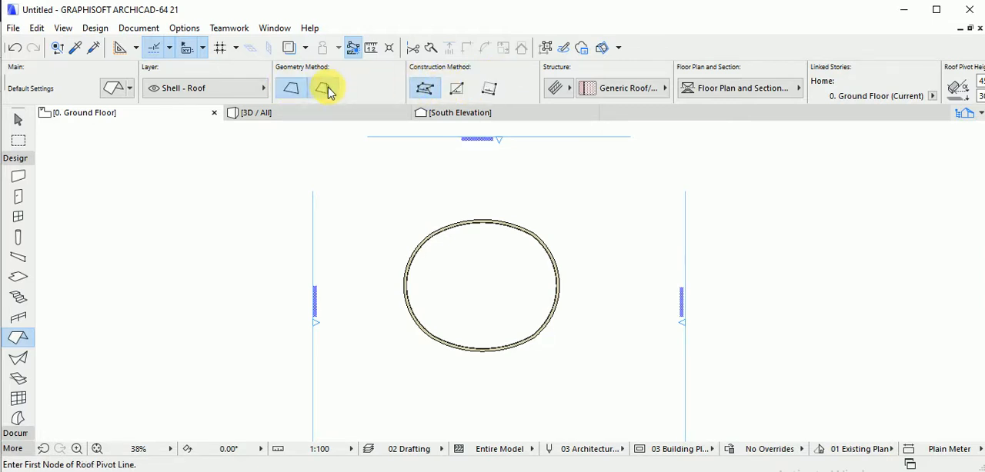
click(323, 89)
click(458, 90)
click(420, 247)
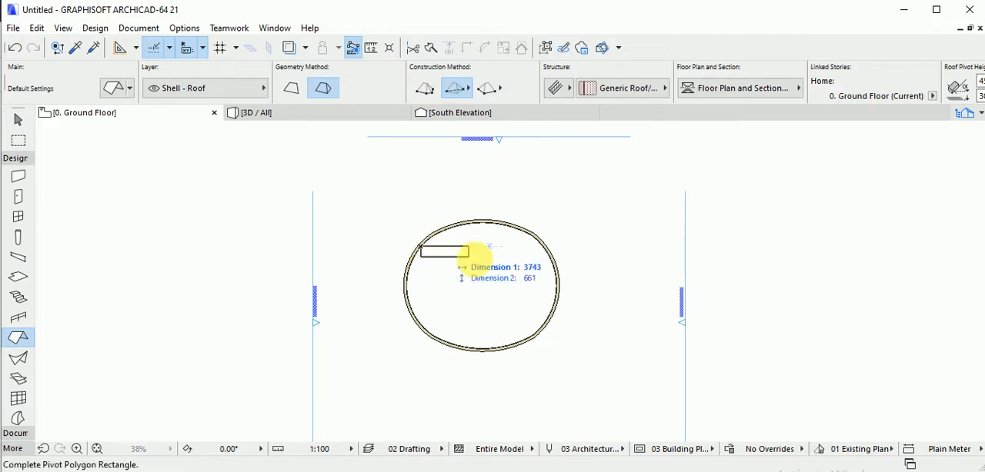
Draw a multi-plane roof with a circular three-point-arc pivot outline starting at the walls' northwest corner, and inspect it in 3D.
click(425, 88)
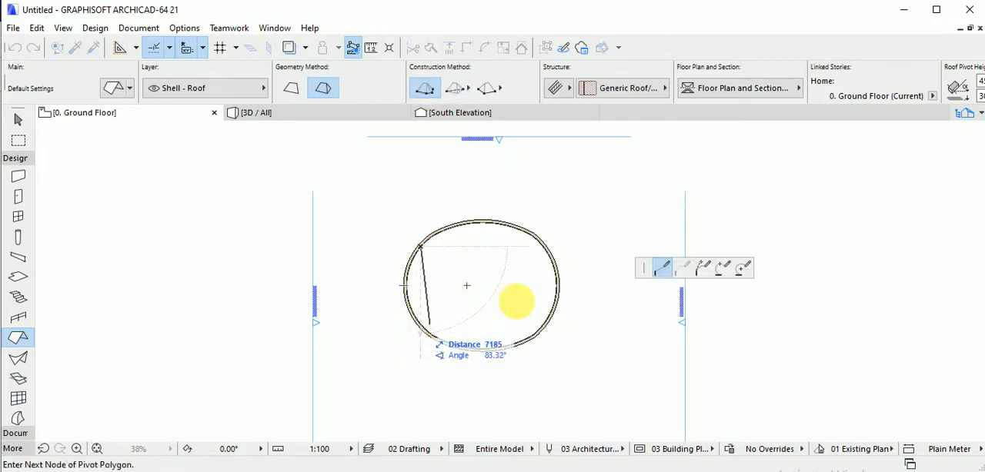
click(702, 268)
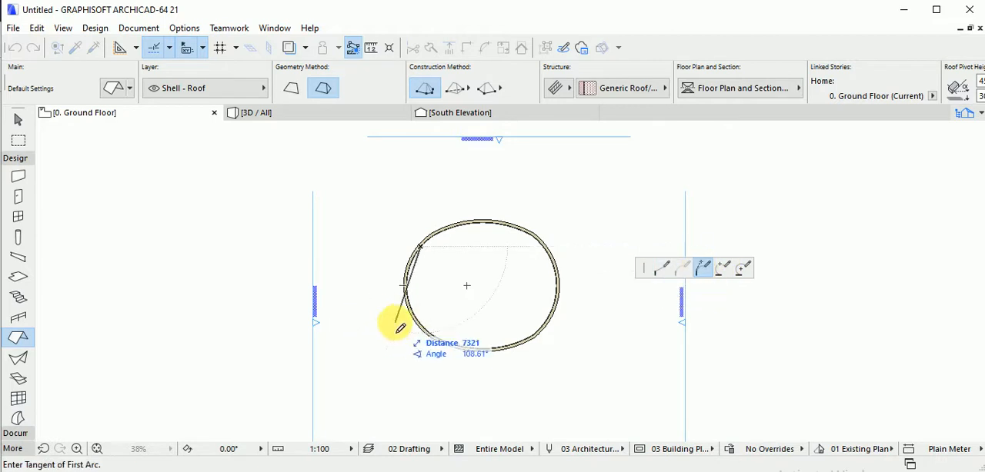
click(414, 302)
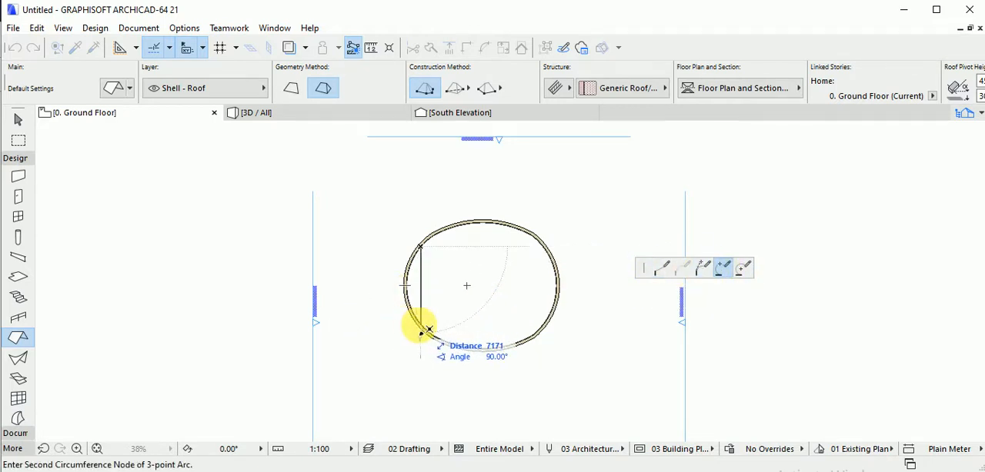
click(421, 332)
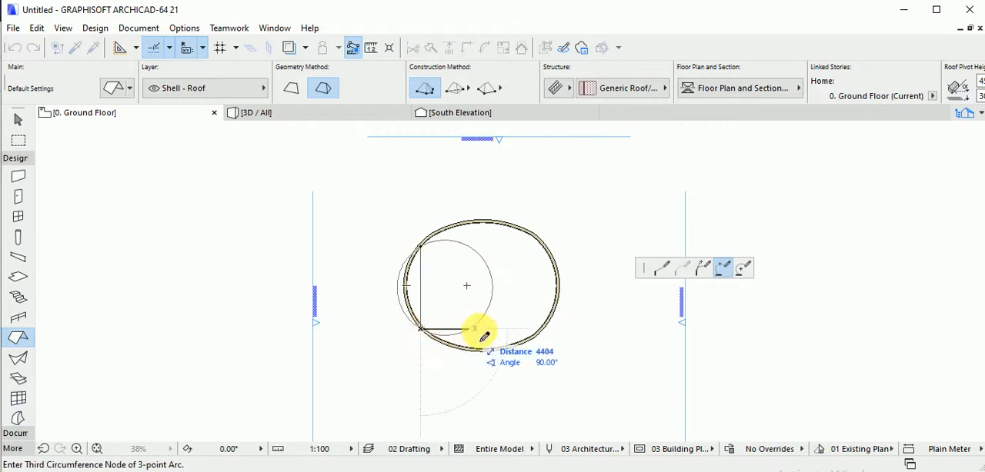
click(555, 339)
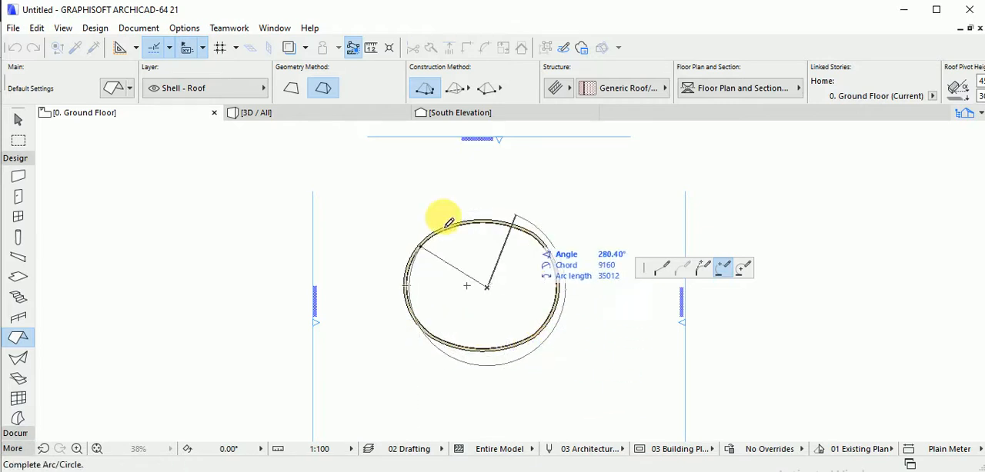
click(420, 248)
scroll(466, 256, up, 2)
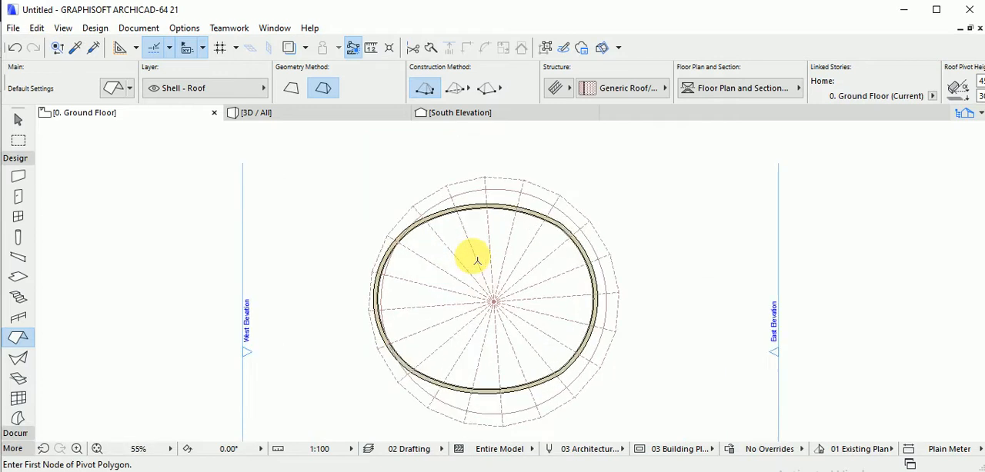
key(F3)
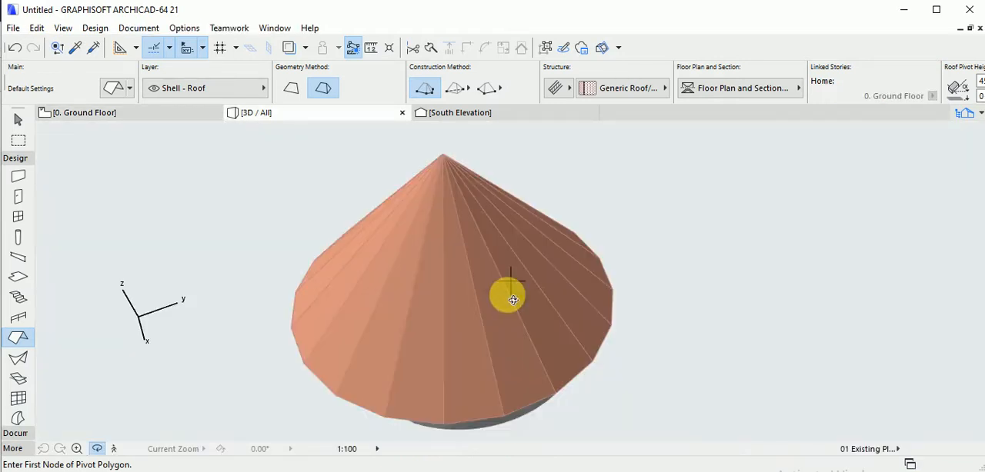
drag(508, 298, 465, 275)
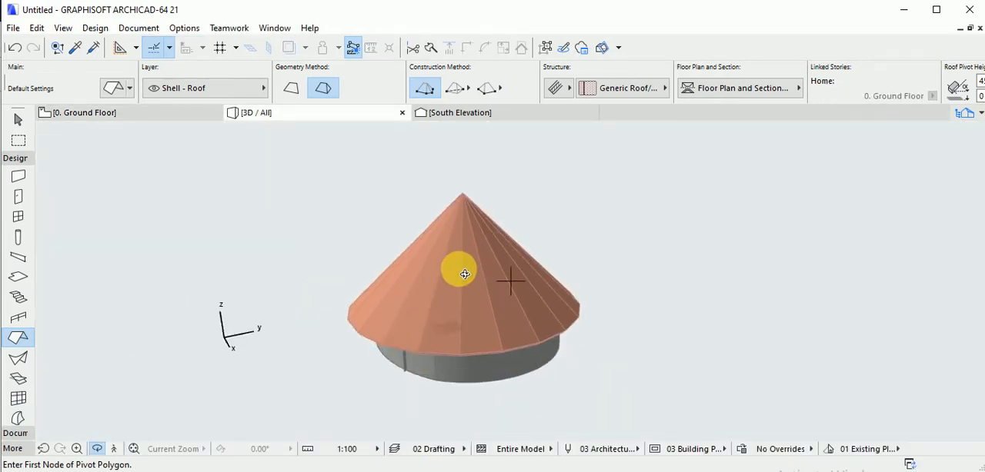
Return to the ground floor plan and delete the circular cone roof, keeping the oval walls.
key(F2)
key(Escape)
click(501, 306)
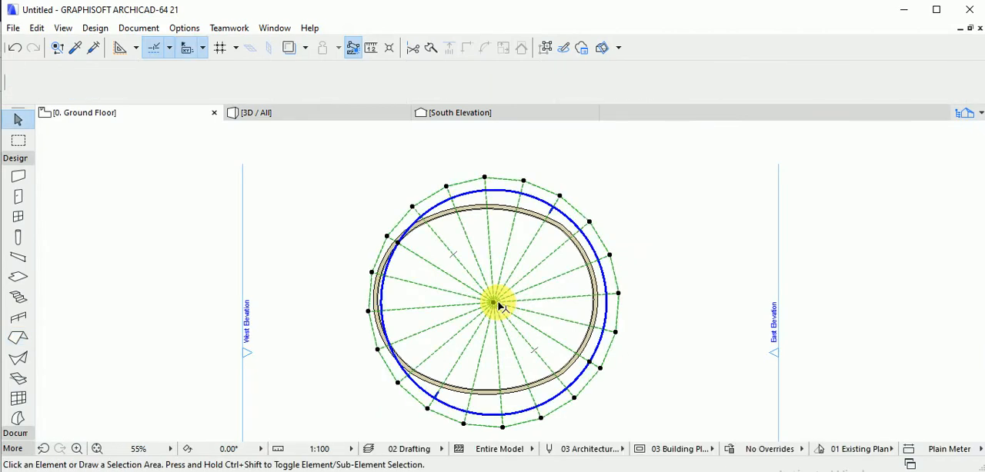
key(Escape)
scroll(461, 305, down, 3)
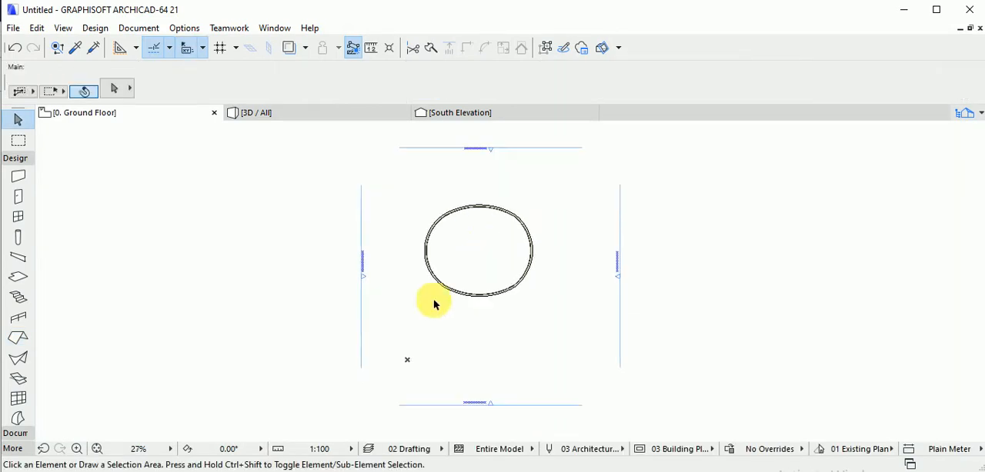
Create a multi-plane roof by tracing the oval walls with the Magic Wand, and show it in 3D.
scroll(447, 316, up, 3)
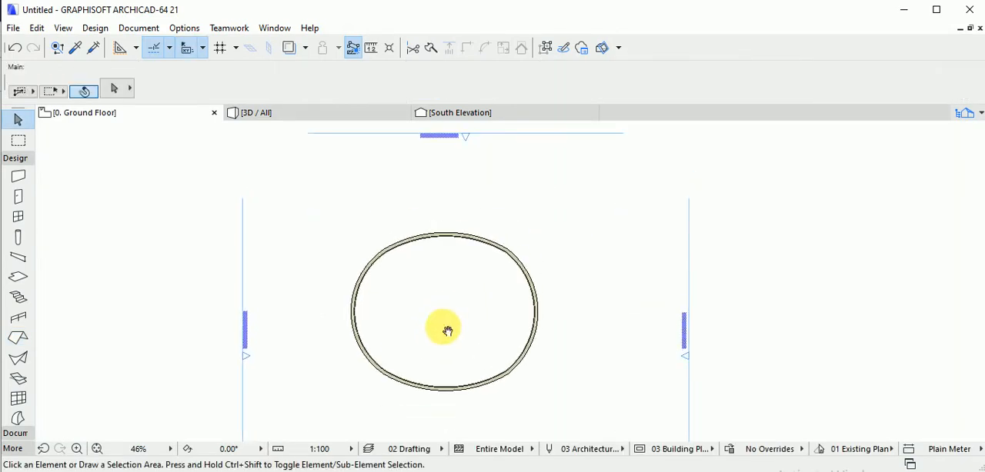
click(18, 338)
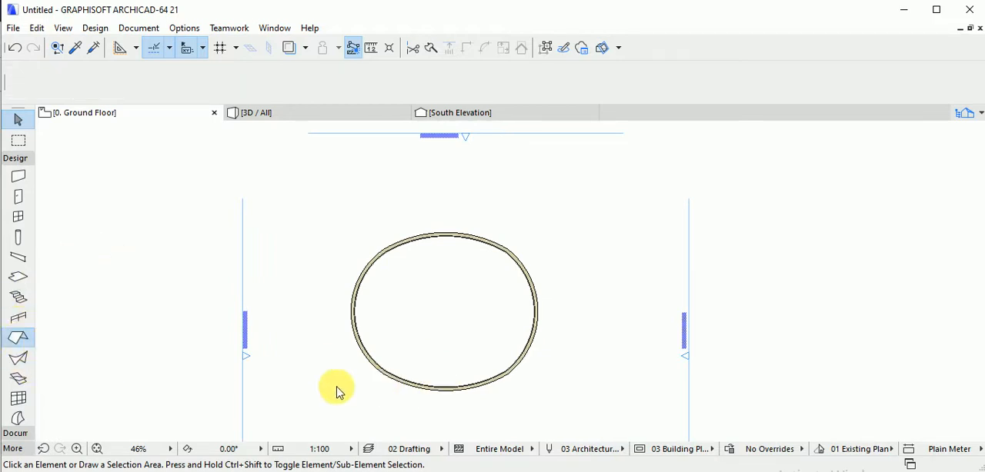
click(433, 391)
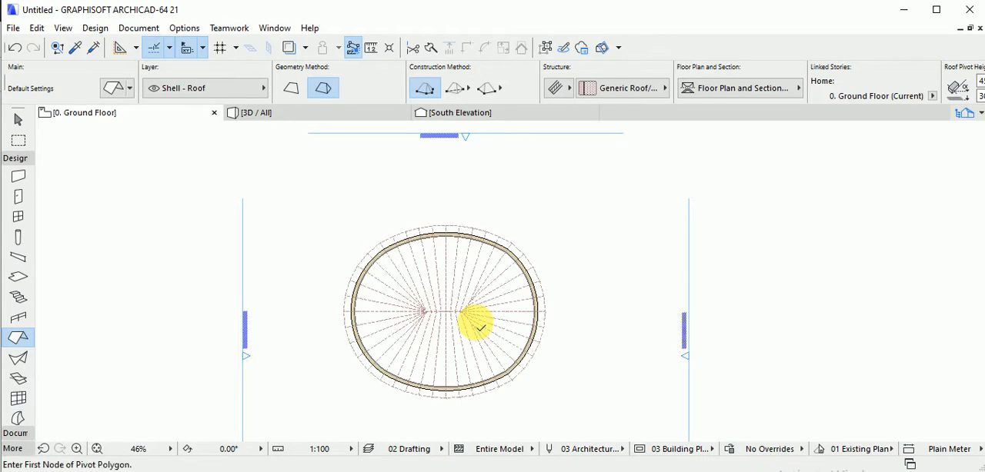
key(F3)
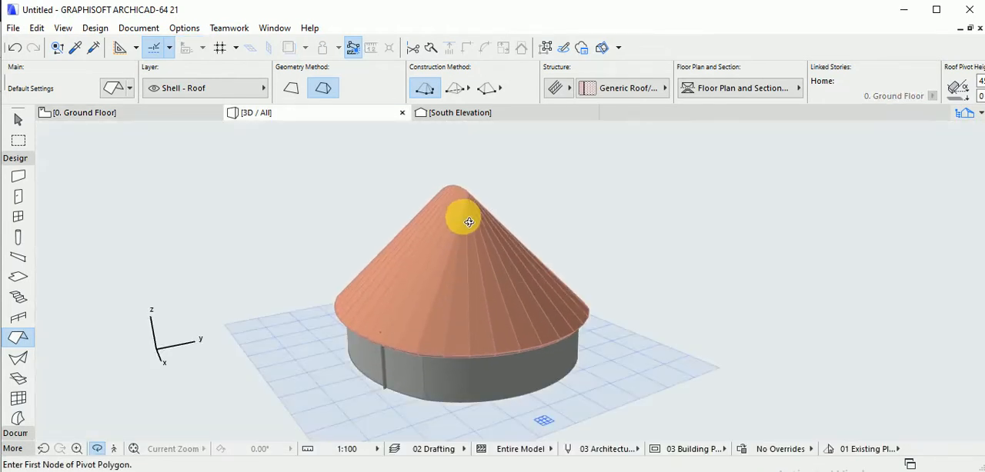
Delete the traced roof in the 3D view, leaving only the oval walls.
click(463, 216)
key(Escape)
key(Escape)
click(465, 210)
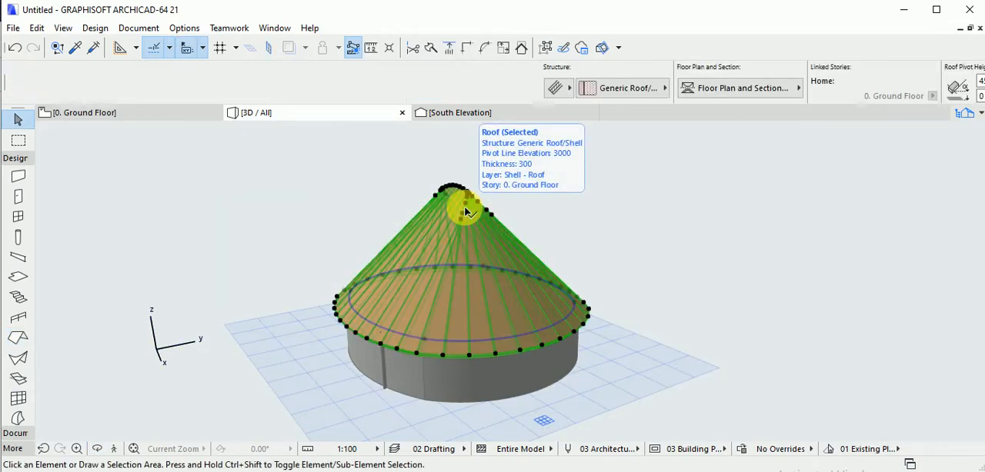
key(Delete)
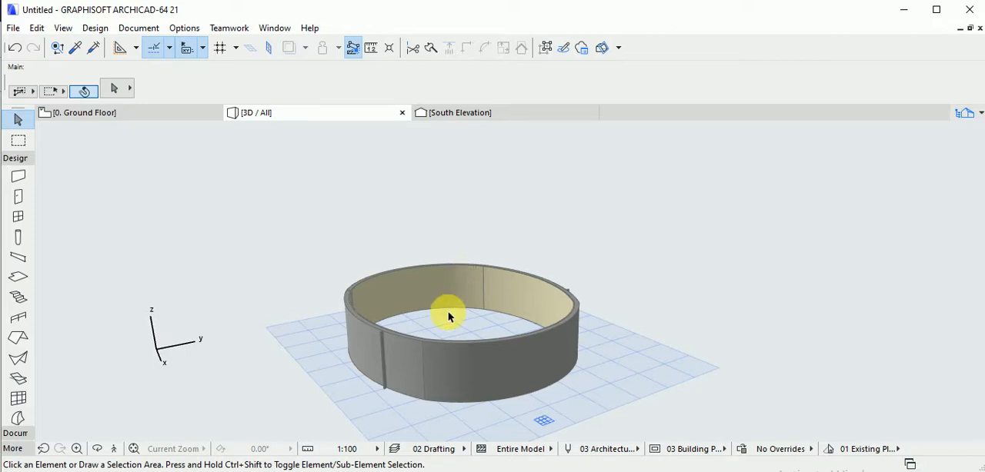
Generate the oval walls' multi-plane roof again from the ground floor plan with the Magic Wand, and check the 3D view.
click(182, 115)
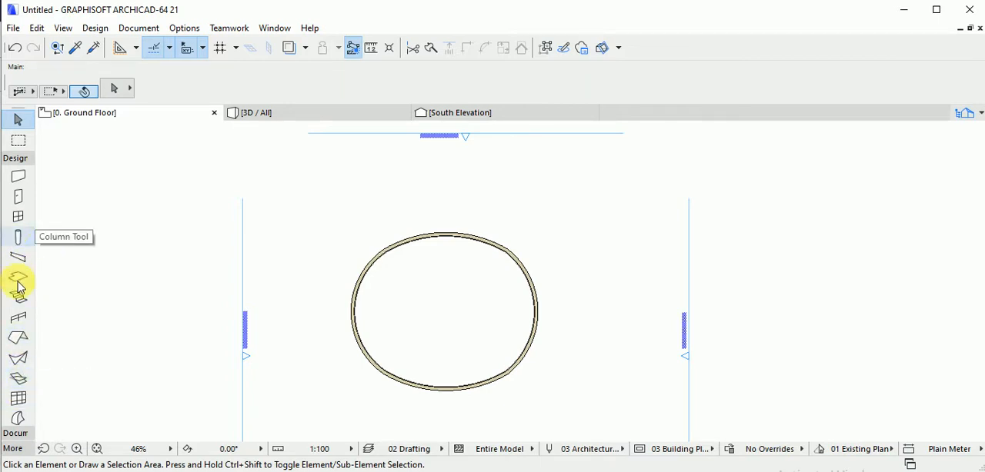
click(18, 338)
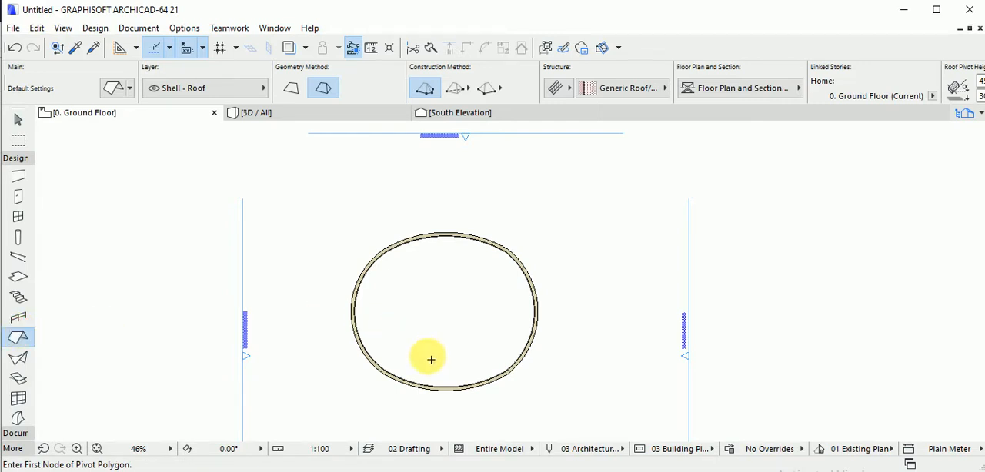
scroll(430, 393, up, 2)
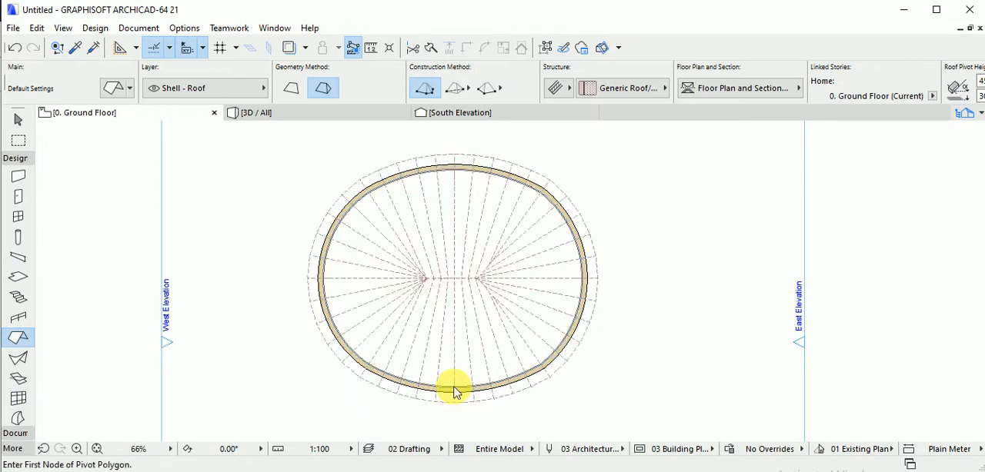
scroll(477, 291, up, 2)
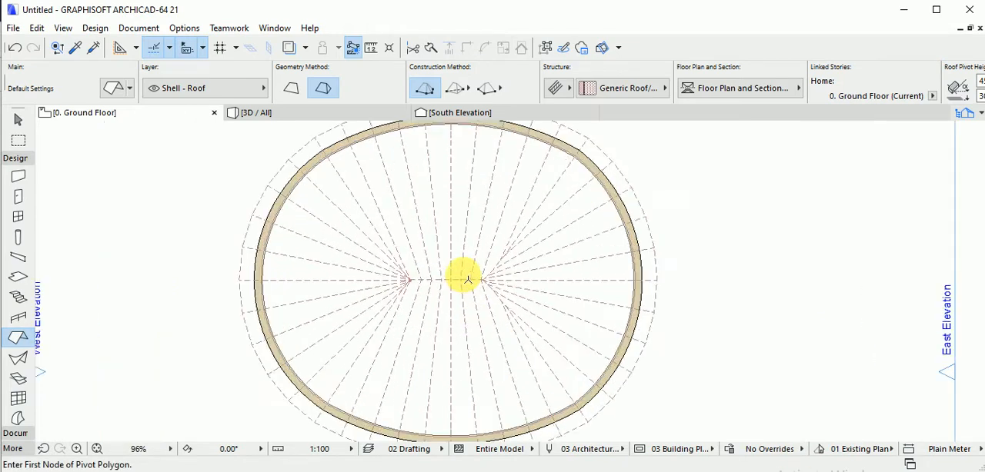
scroll(461, 290, down, 3)
key(F3)
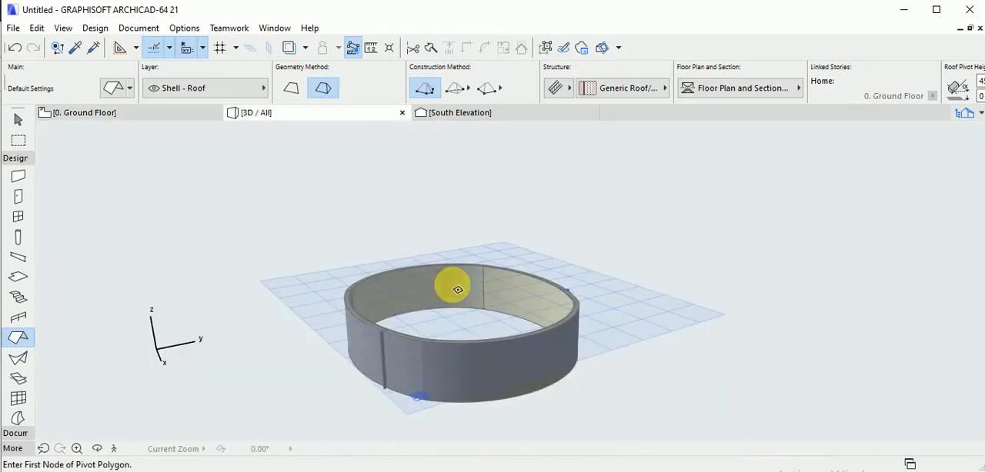
Clear the ground floor plan by deleting the oval walls together with their roof.
click(169, 113)
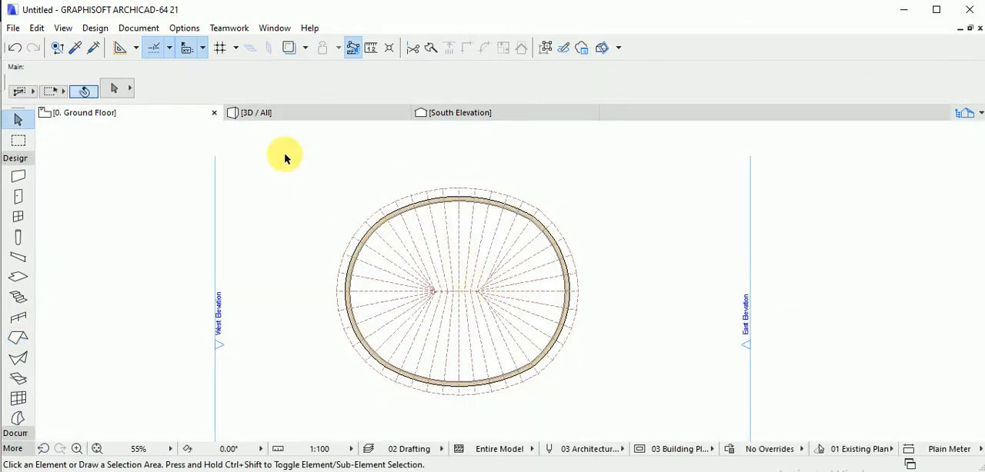
drag(286, 156, 616, 431)
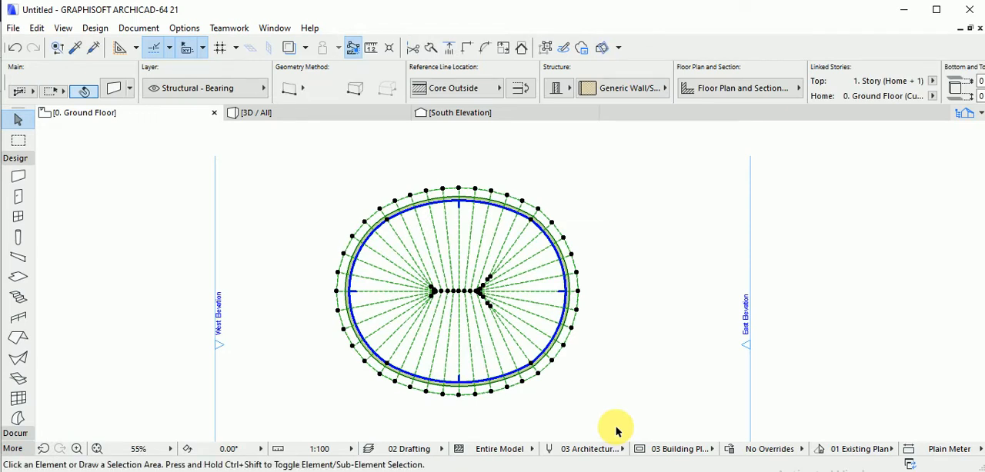
key(Delete)
Draw a closed rectangle of chained walls, about 9360 mm wide and 6380 mm deep.
click(21, 180)
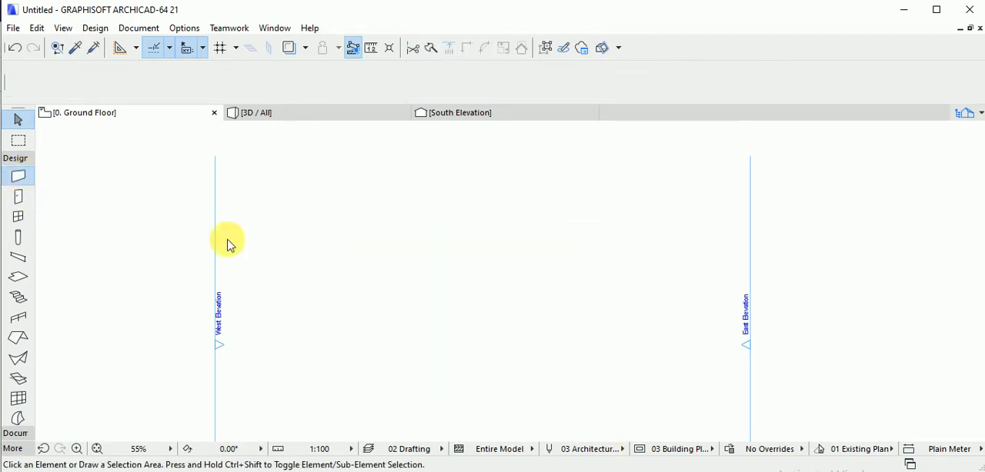
click(357, 308)
click(357, 207)
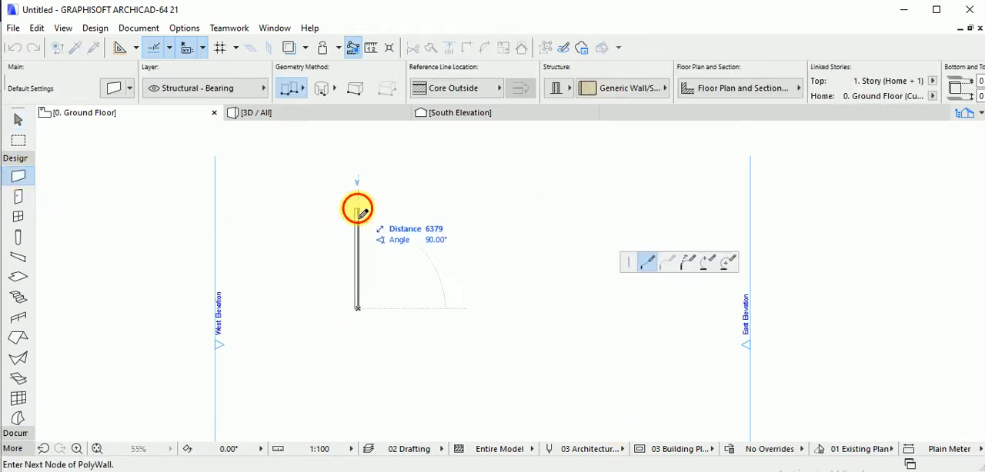
click(513, 207)
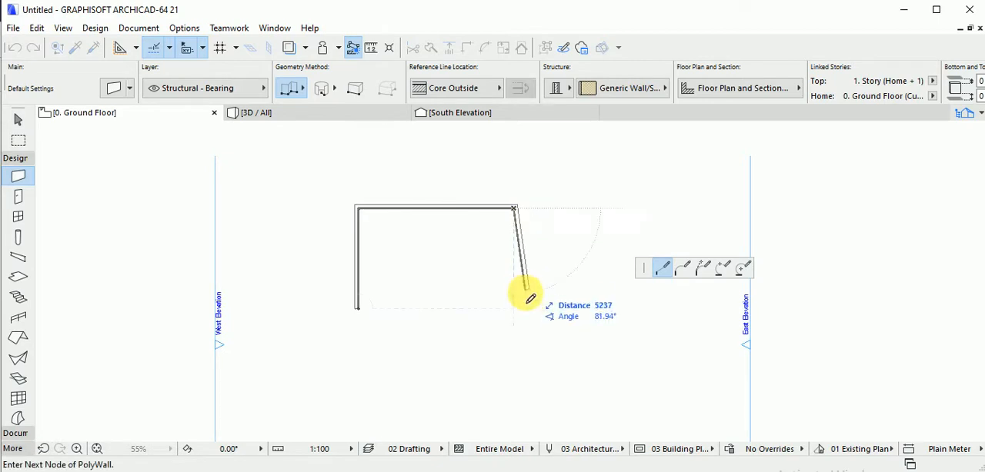
click(513, 308)
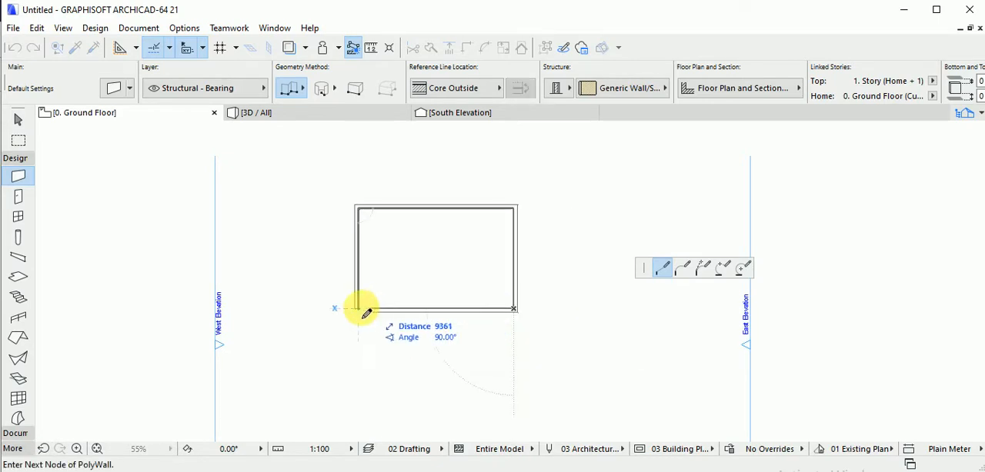
click(357, 309)
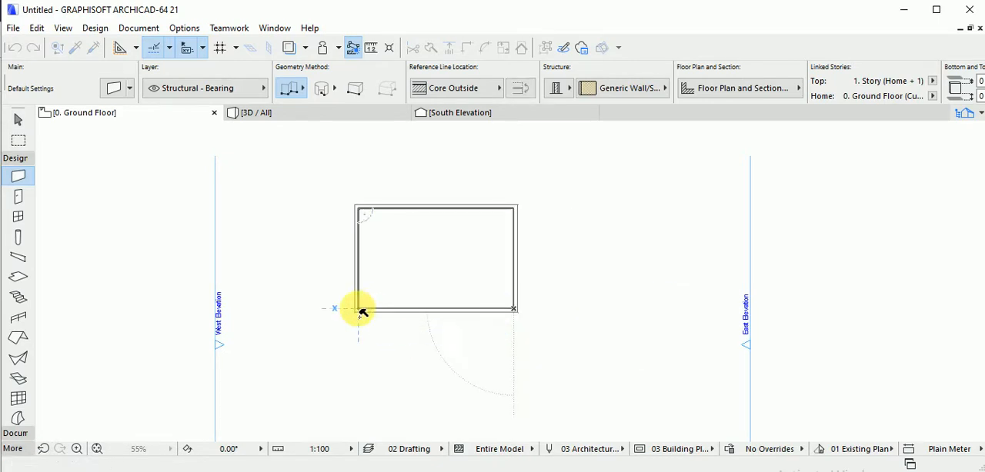
Draw chained walls for a three-sided wing about 5390 mm deep below the rectangle, starting and ending on its lower wall.
click(408, 310)
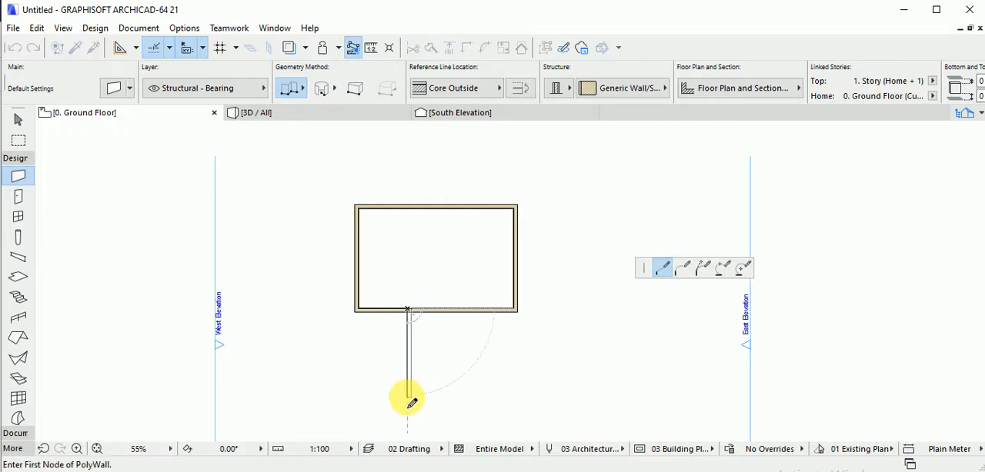
click(408, 398)
click(495, 397)
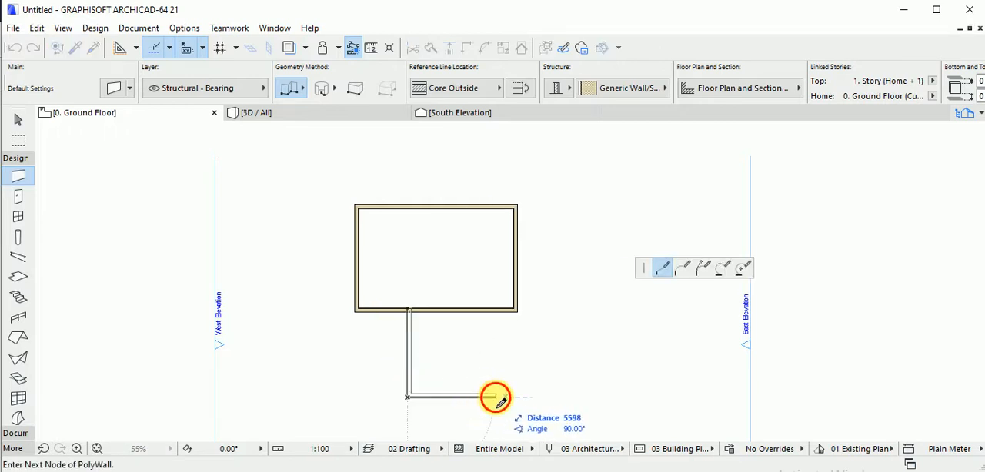
click(495, 313)
click(499, 316)
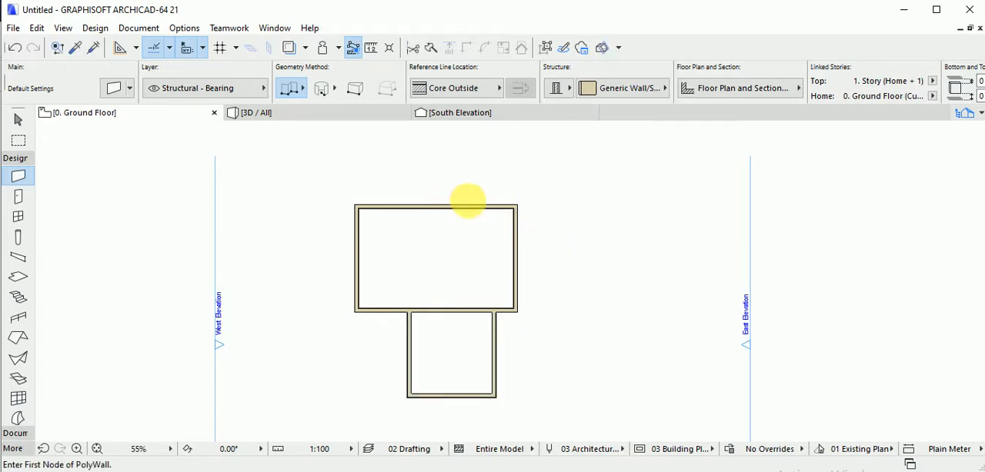
Add a second wing of chained walls, about 7900 mm wide, from the rectangle's right wall around to the lower wing's right wall.
click(515, 231)
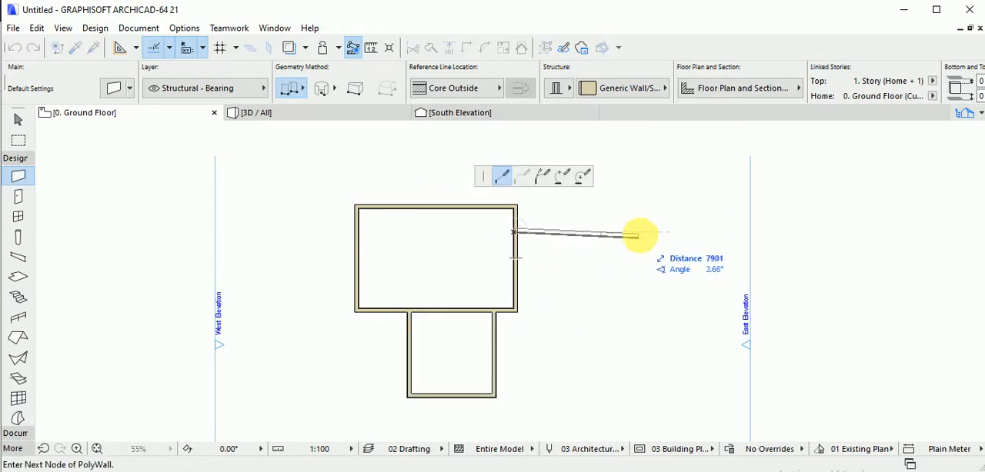
click(639, 231)
click(639, 343)
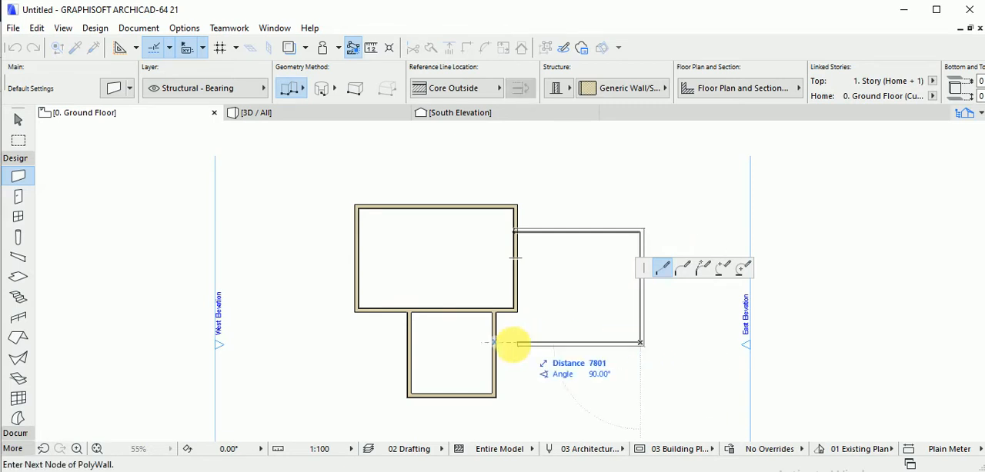
click(494, 344)
scroll(492, 323, down, 4)
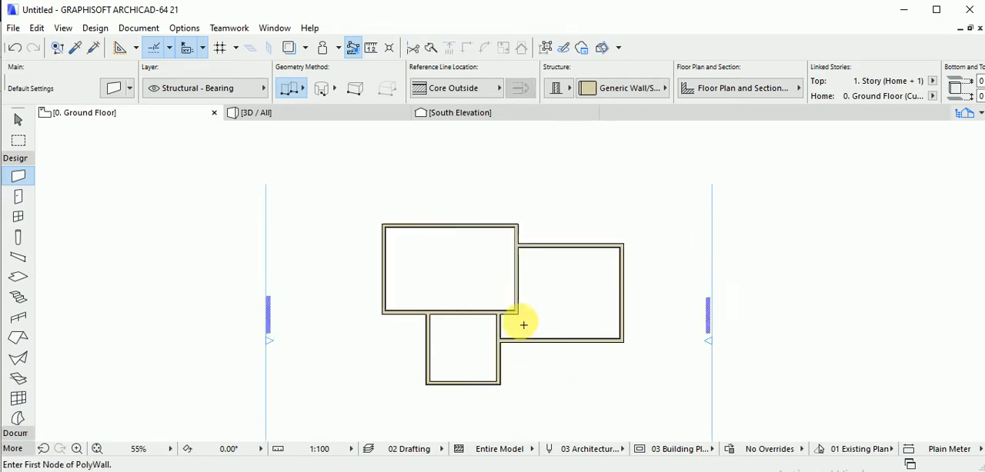
scroll(476, 293, up, 3)
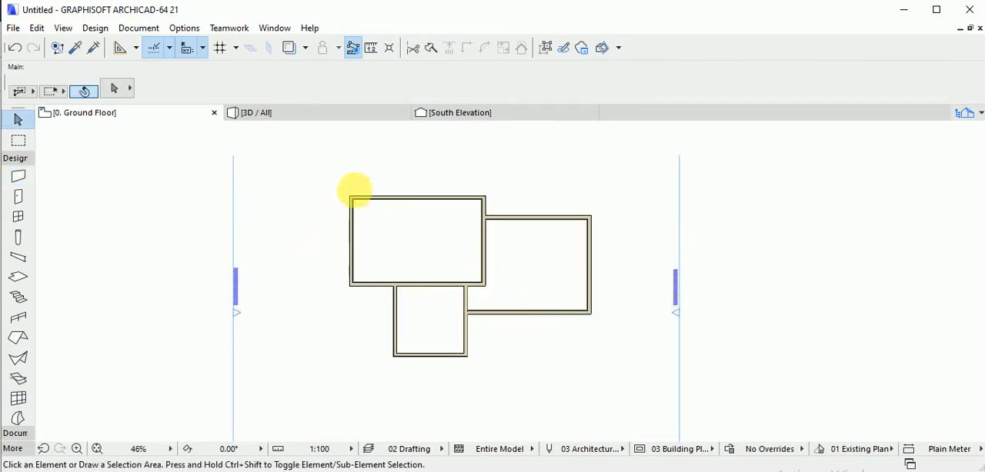
Select all the walls and trim away the interior segments so only the combined outer outline is left.
drag(301, 161, 631, 386)
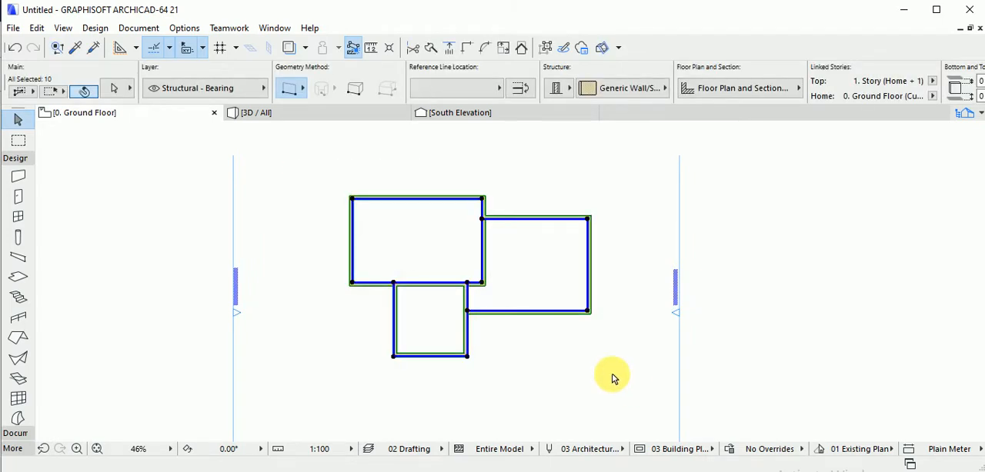
ctrl+click(469, 298)
ctrl+click(451, 283)
ctrl+click(483, 273)
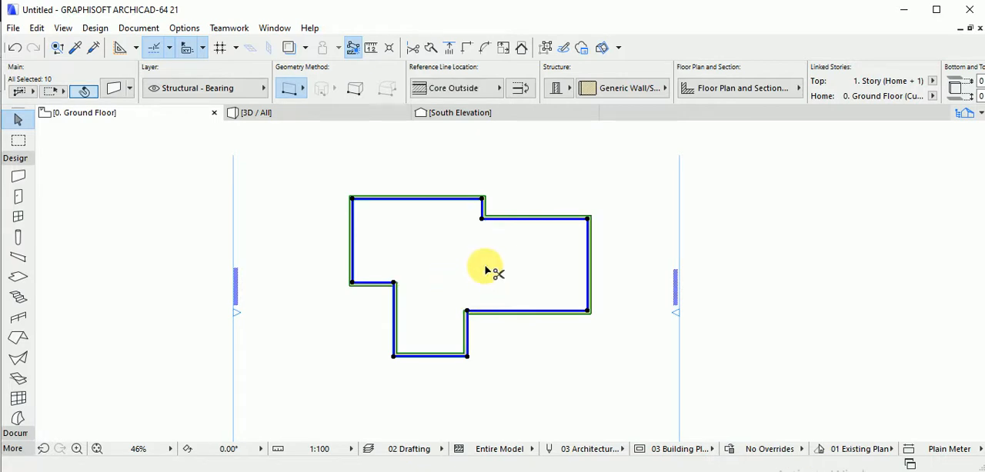
key(Escape)
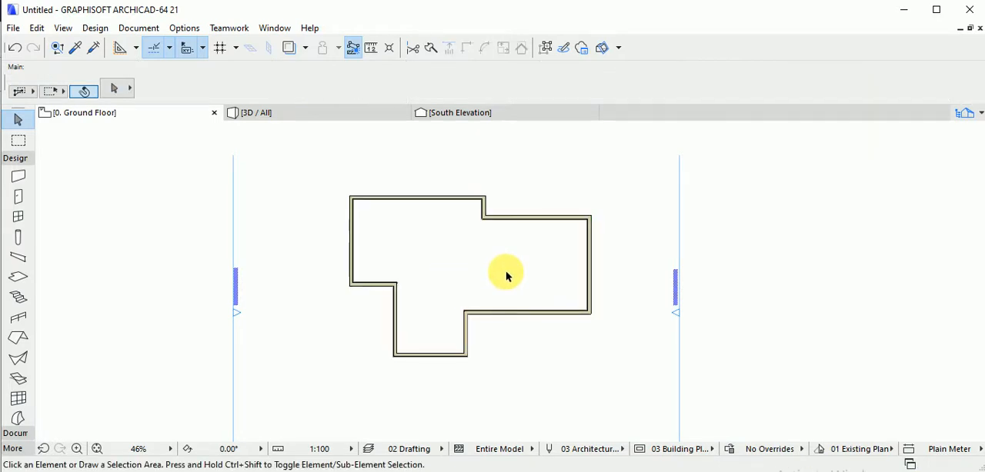
Set the Roof tool to multi-plane geometry with the Rectangular Hip/Gable construction method.
click(19, 340)
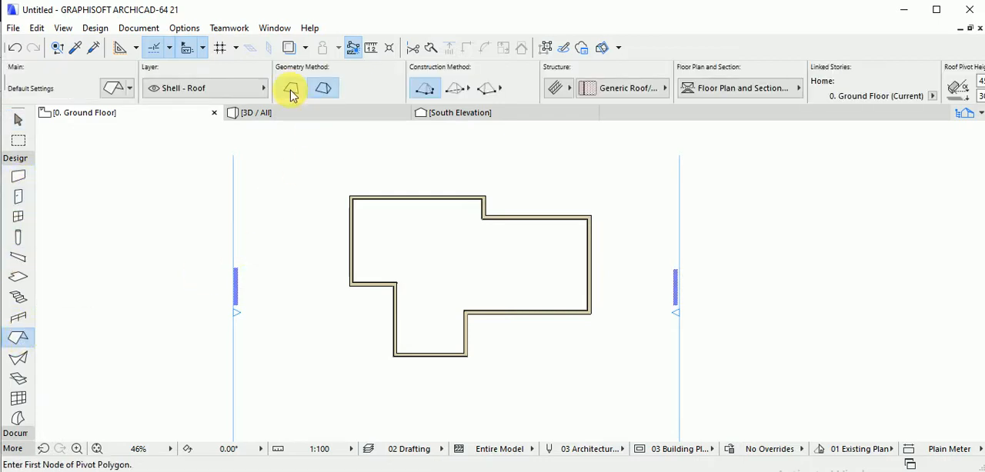
click(319, 90)
click(290, 90)
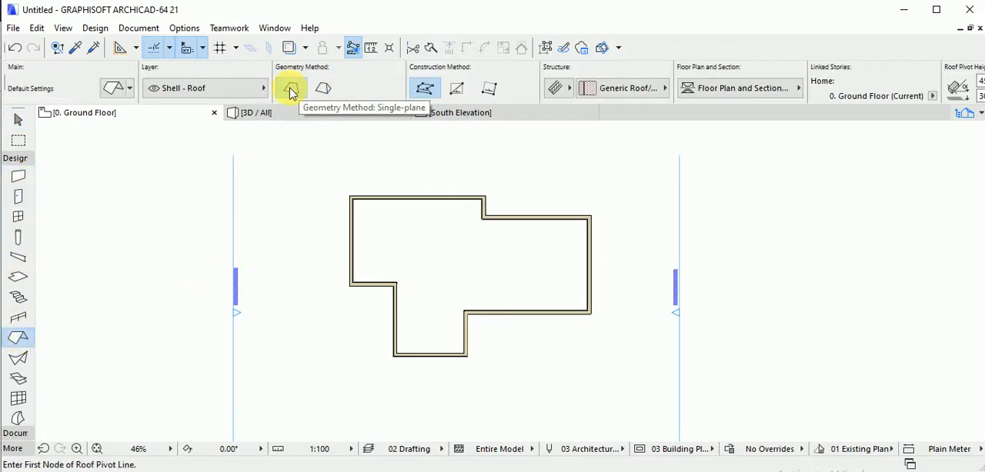
click(324, 90)
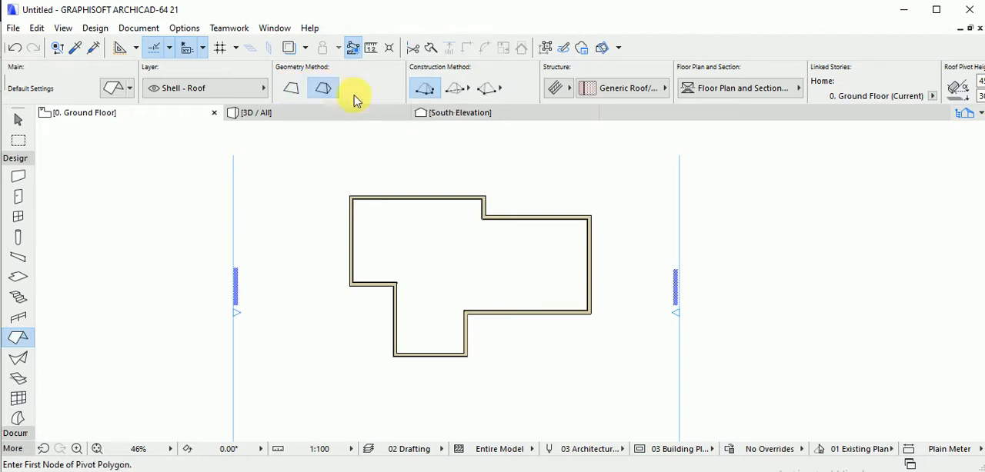
click(455, 90)
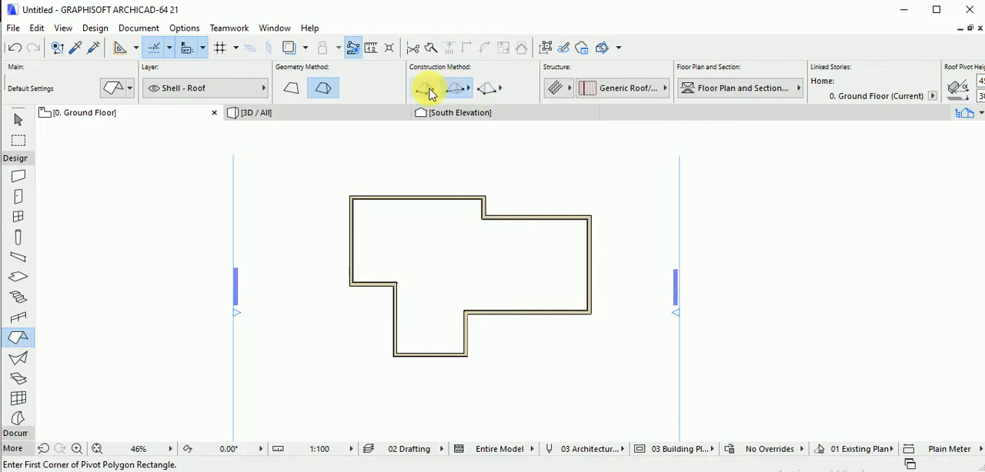
click(429, 93)
click(457, 90)
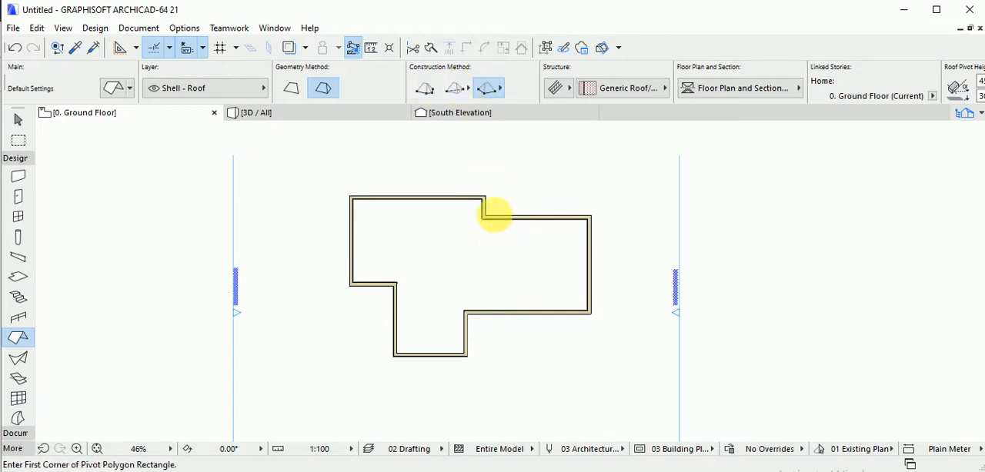
click(483, 216)
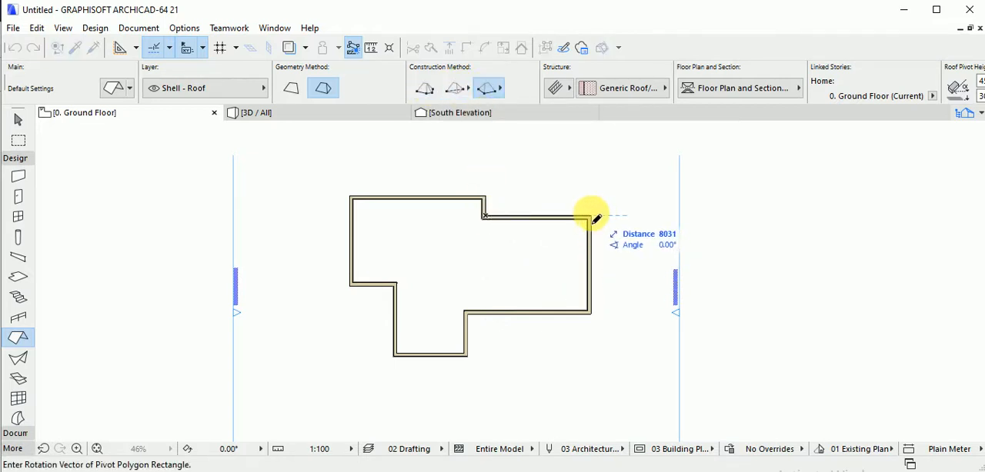
click(454, 91)
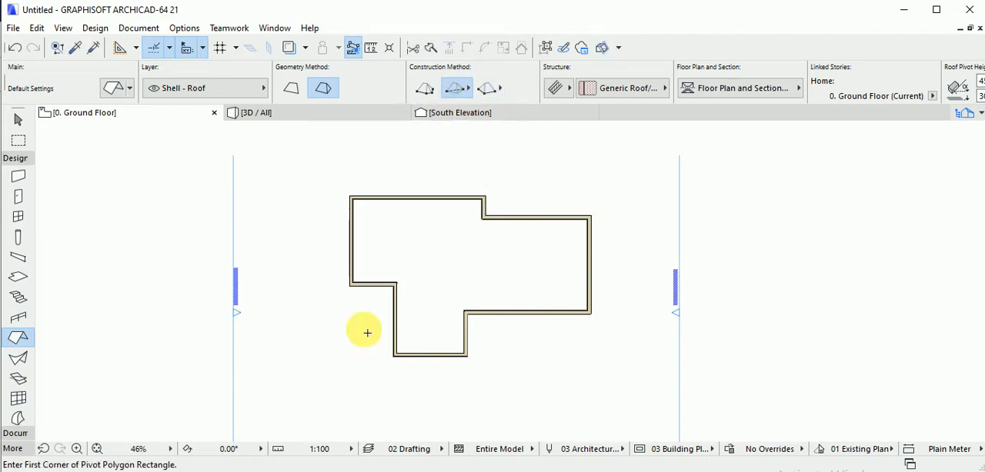
Place a rectangular hip roof from the lower wing's lower-left corner to the main block's upper-right corner, and inspect it in 3D.
click(394, 356)
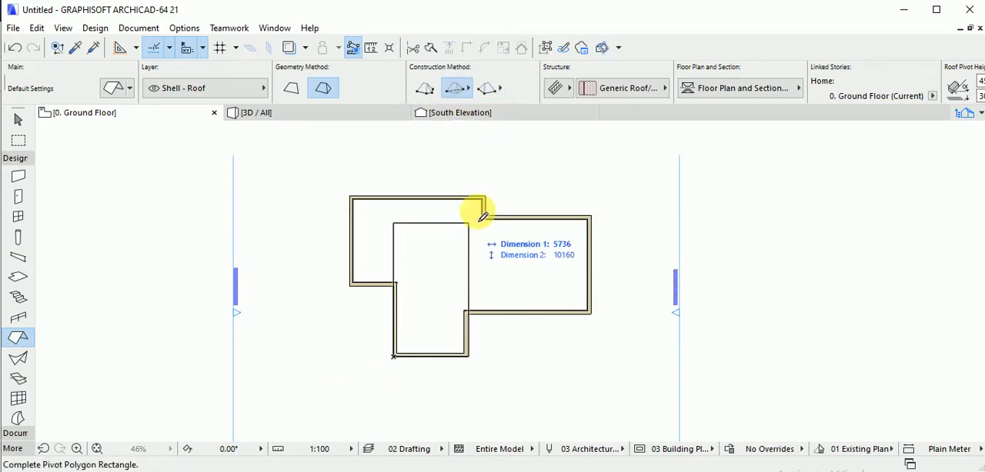
click(484, 199)
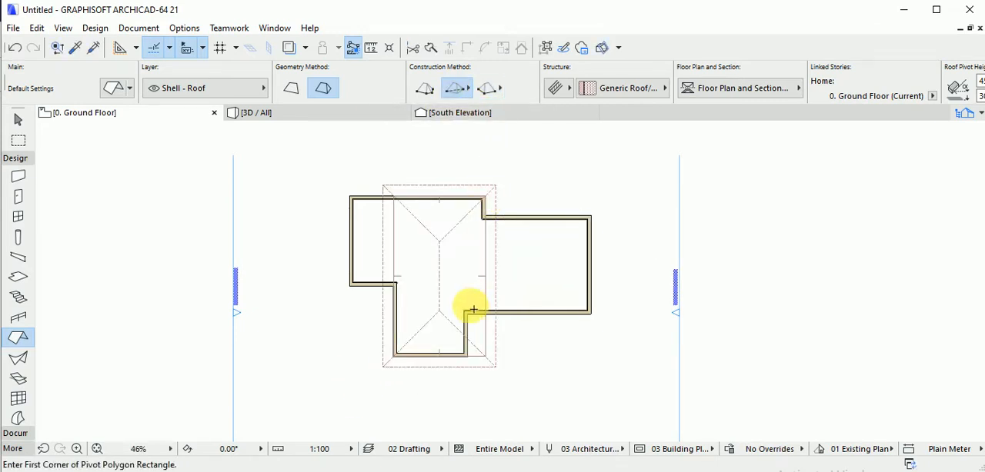
key(F3)
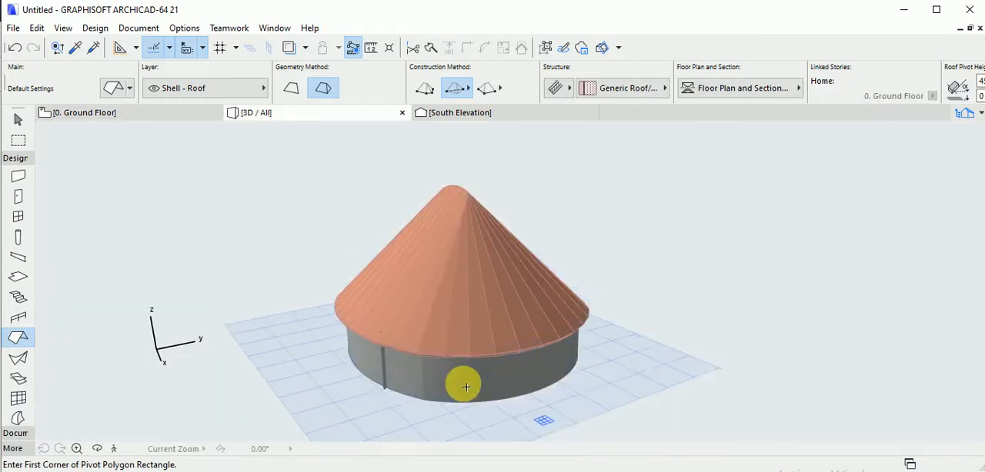
middle_drag(471, 324, 429, 293)
shift+middle_drag(416, 336, 510, 281)
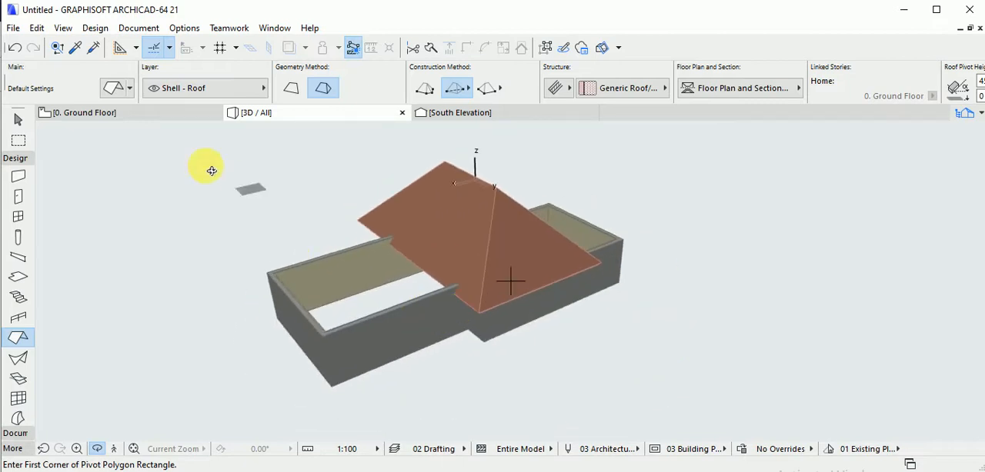
Delete the rectangular hip roof from the ground floor plan.
click(168, 114)
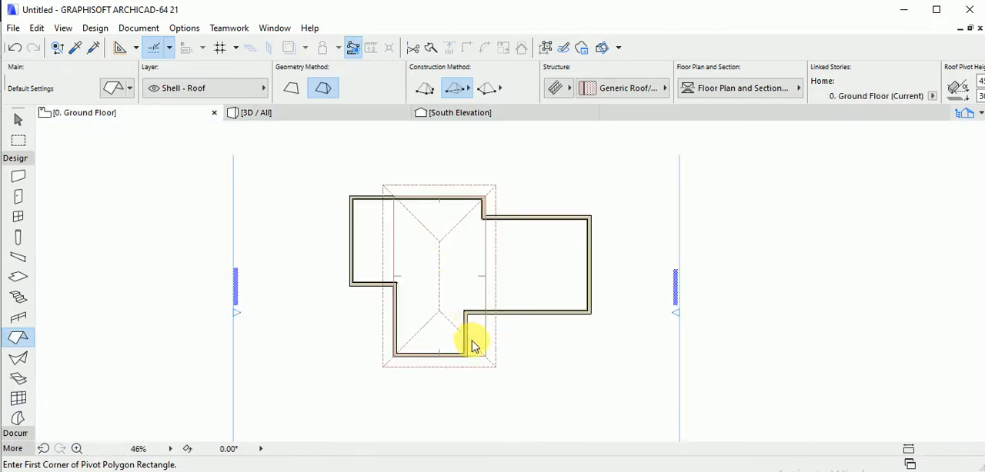
key(shift)
click(442, 250)
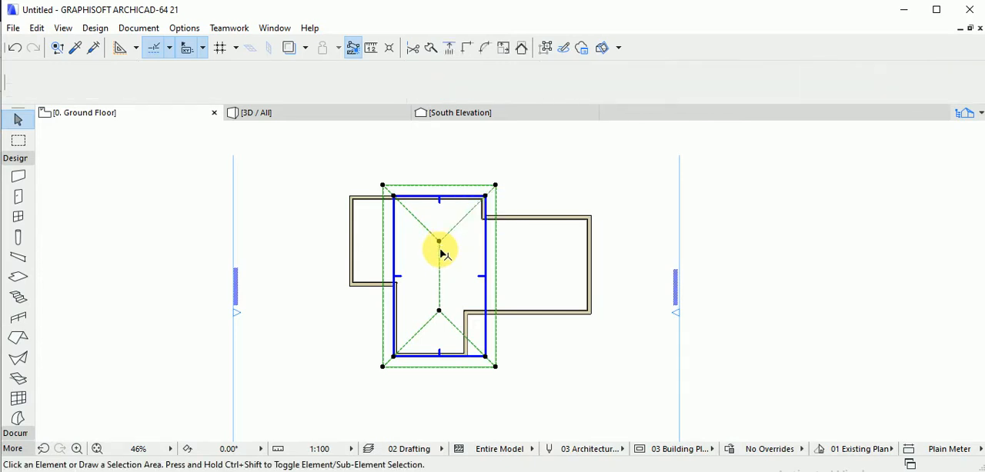
key(Delete)
Draw a multi-plane roof with a free pivot polygon, tracing every corner of the combined wall outline and closing it at the start.
click(18, 338)
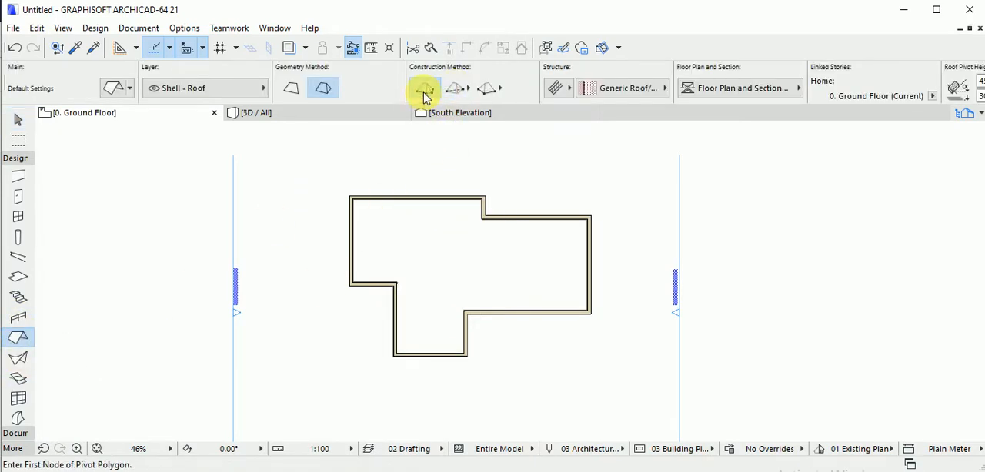
click(425, 92)
click(393, 355)
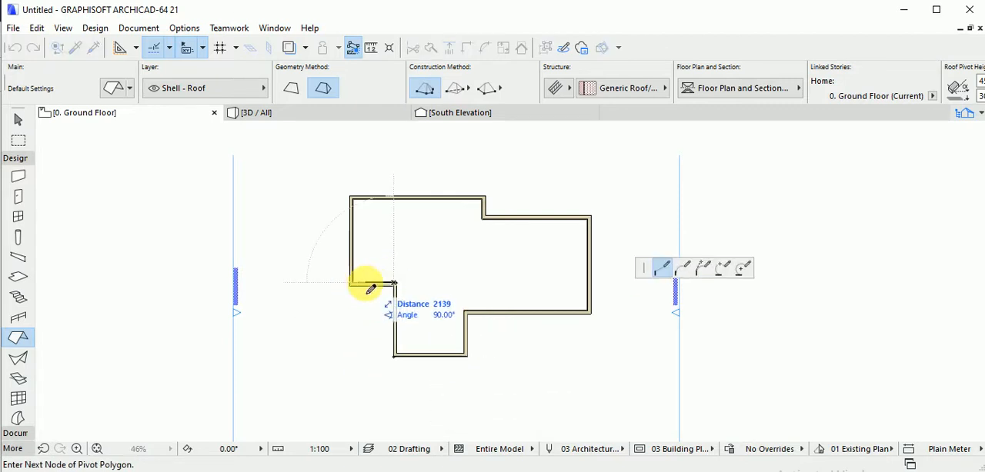
scroll(391, 285, up, 3)
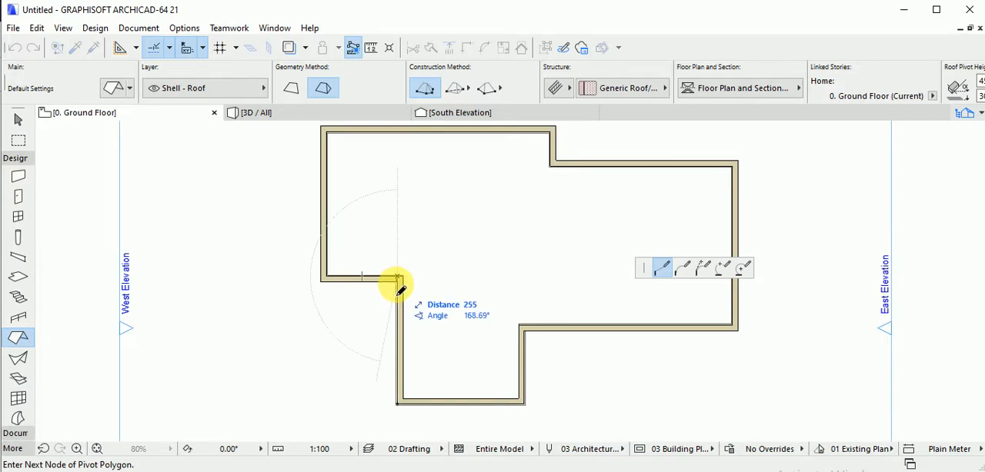
click(327, 278)
click(326, 133)
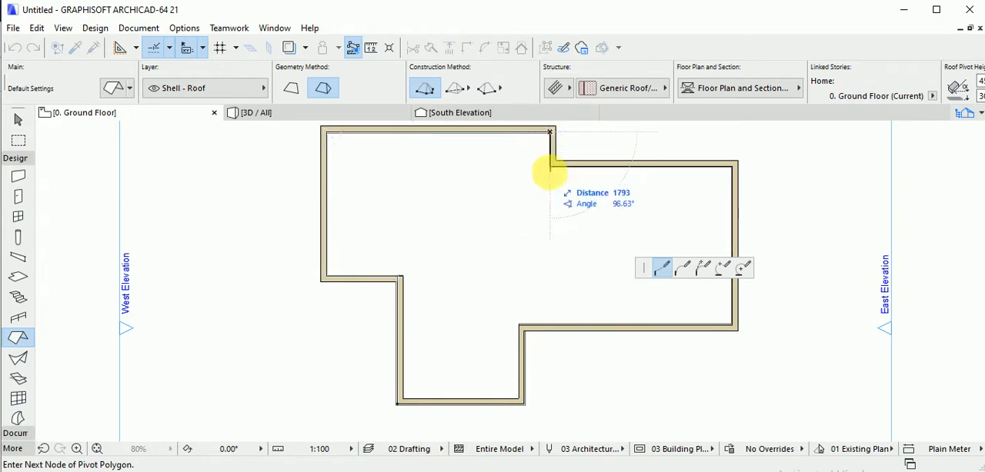
click(551, 165)
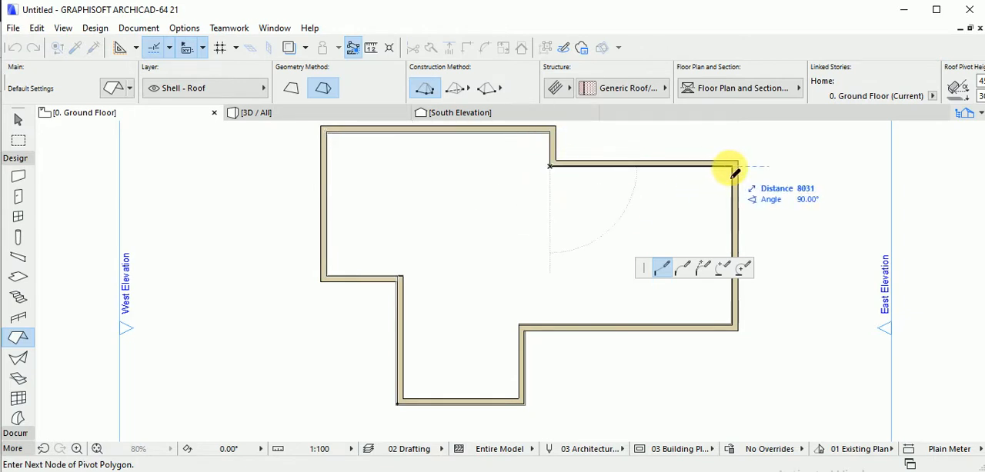
click(734, 166)
click(731, 326)
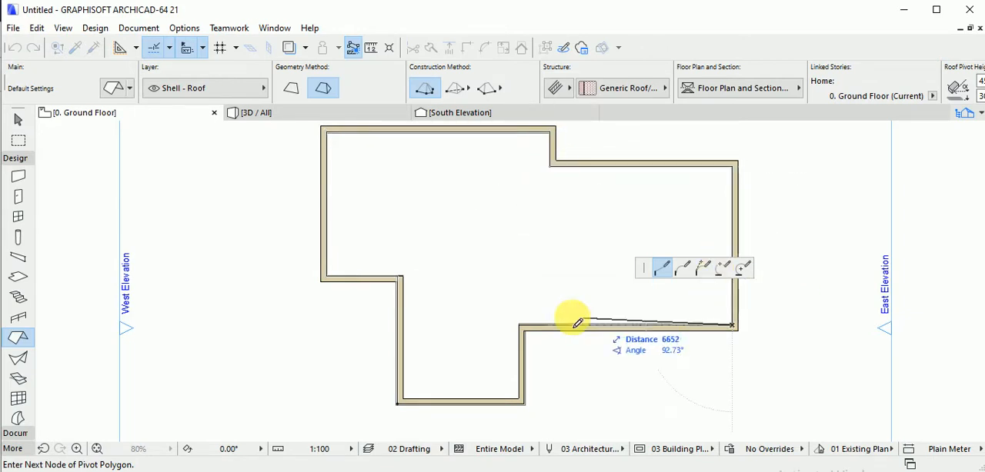
click(519, 326)
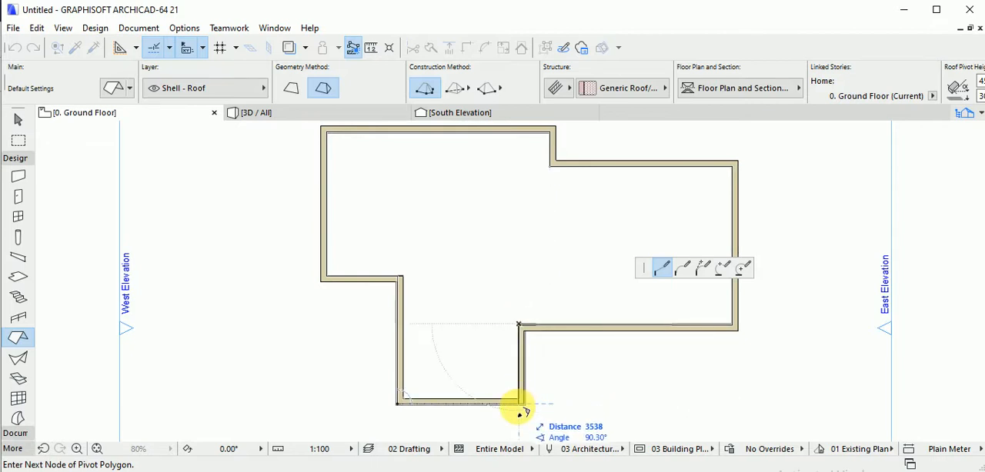
click(520, 403)
click(399, 403)
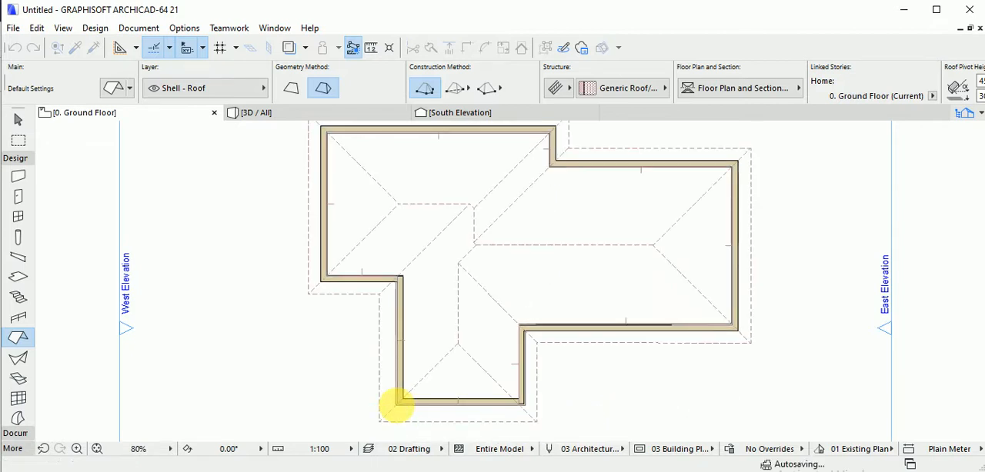
Examine the traced multi-plane roof from several angles in 3D, and return to the ground floor plan.
scroll(469, 303, down, 3)
key(F3)
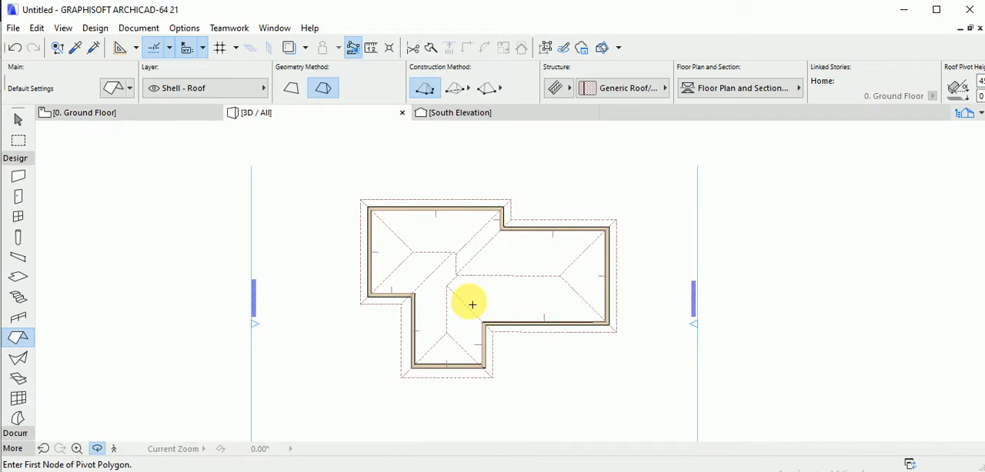
shift+middle_drag(477, 308, 536, 312)
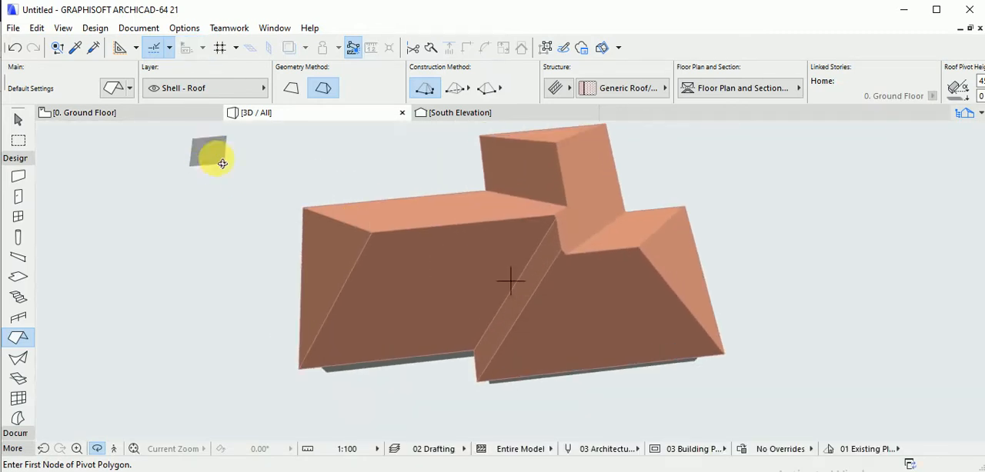
shift+middle_drag(409, 282, 407, 268)
shift+middle_drag(482, 289, 259, 158)
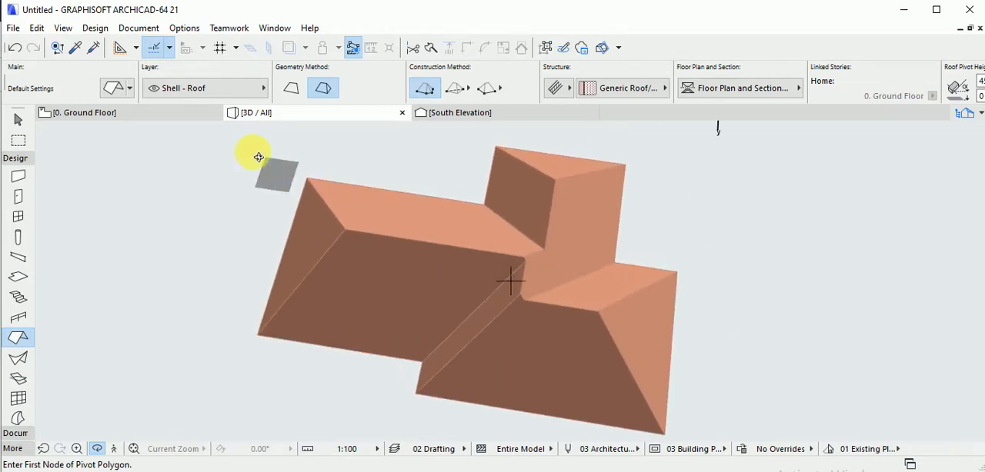
click(156, 113)
key(Escape)
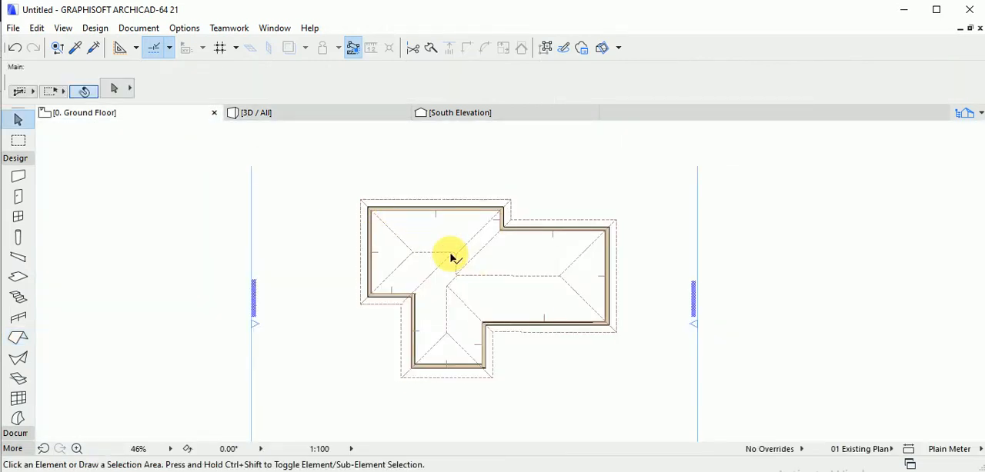
Delete the traced roof and place a rectangular multi-plane roof from the lower wing's lower-left corner to the main block's upper-right corner.
click(453, 256)
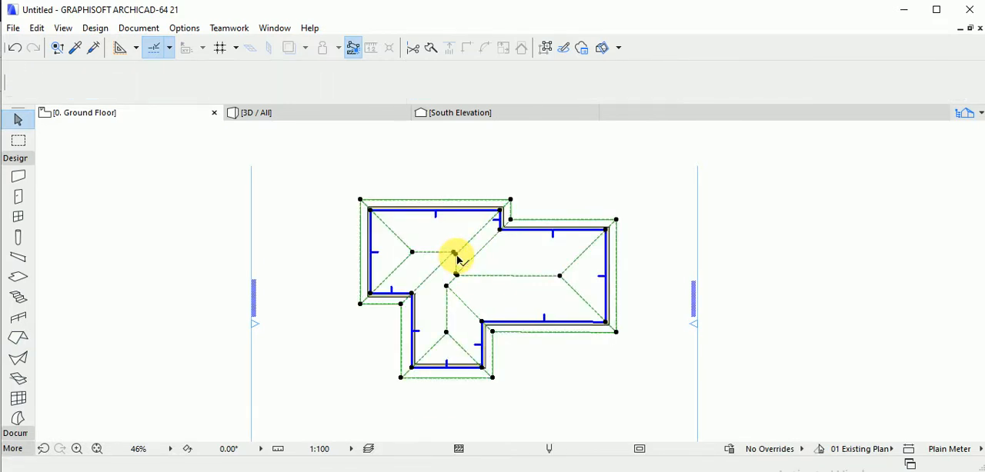
key(Delete)
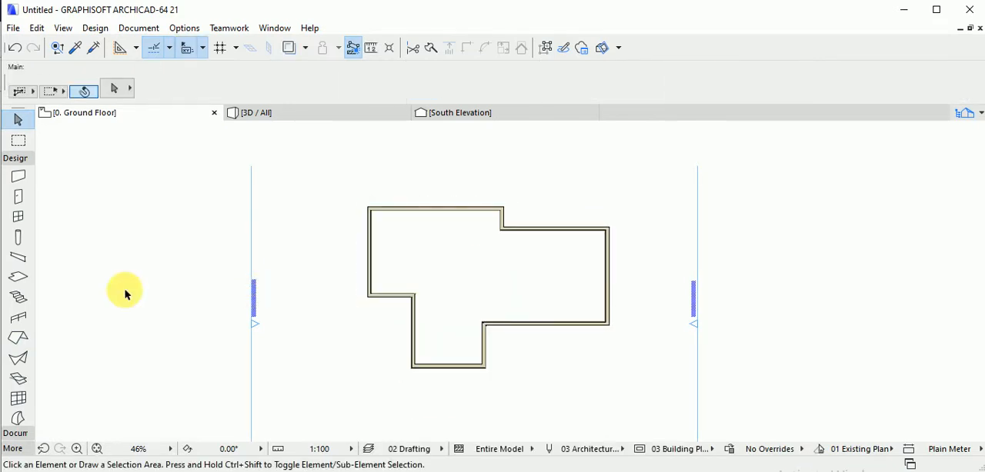
click(18, 336)
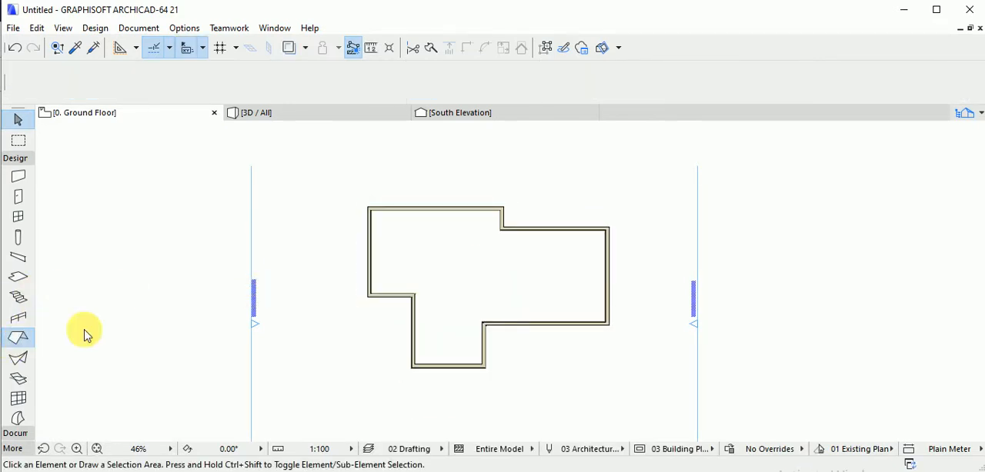
click(412, 367)
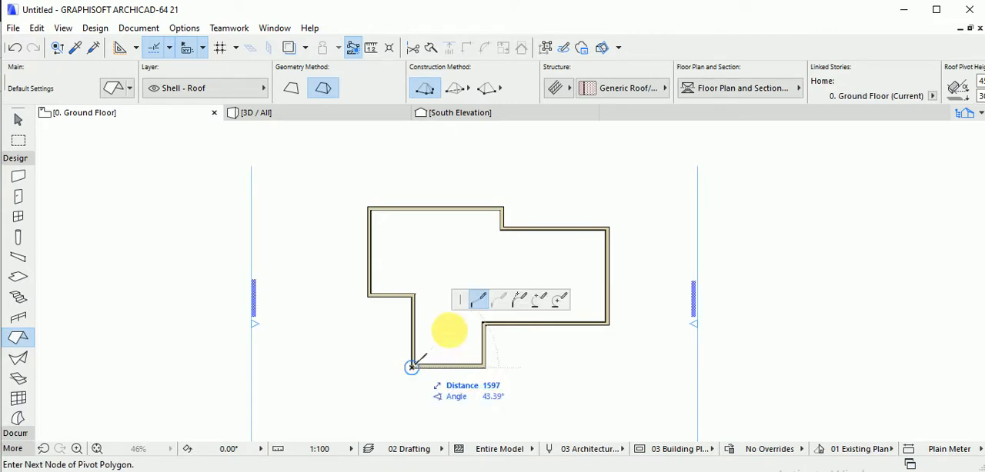
click(454, 89)
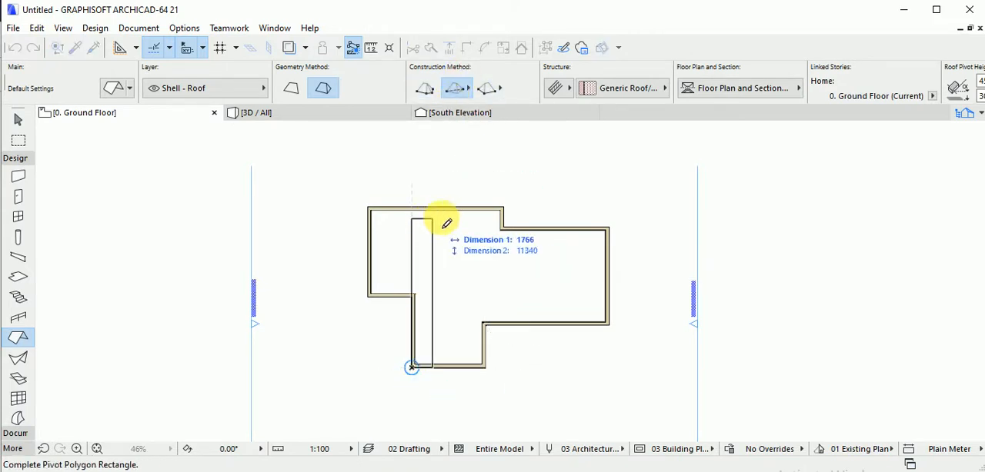
click(504, 208)
middle_drag(505, 255, 516, 246)
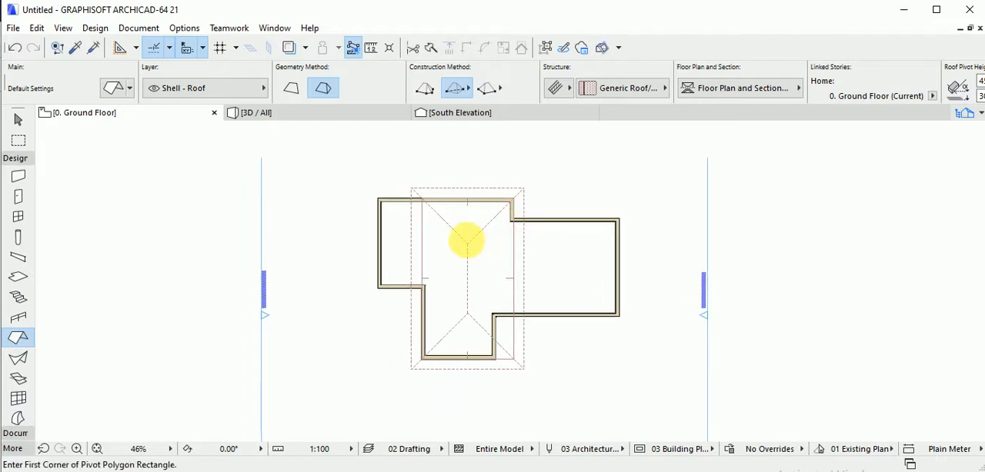
key(Escape)
Subtract a rectangle from the roof's lower-right corner, starting at the inner wall corner and extending beyond the eaves.
click(467, 243)
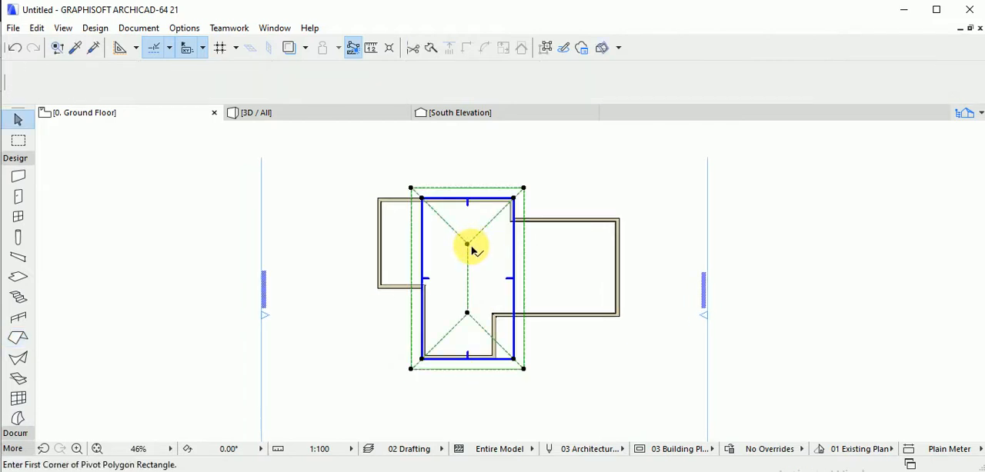
click(514, 359)
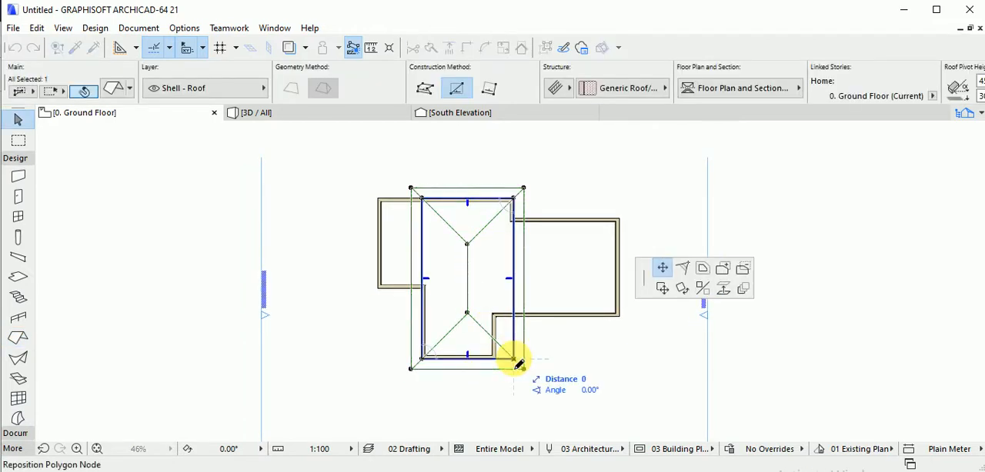
click(513, 359)
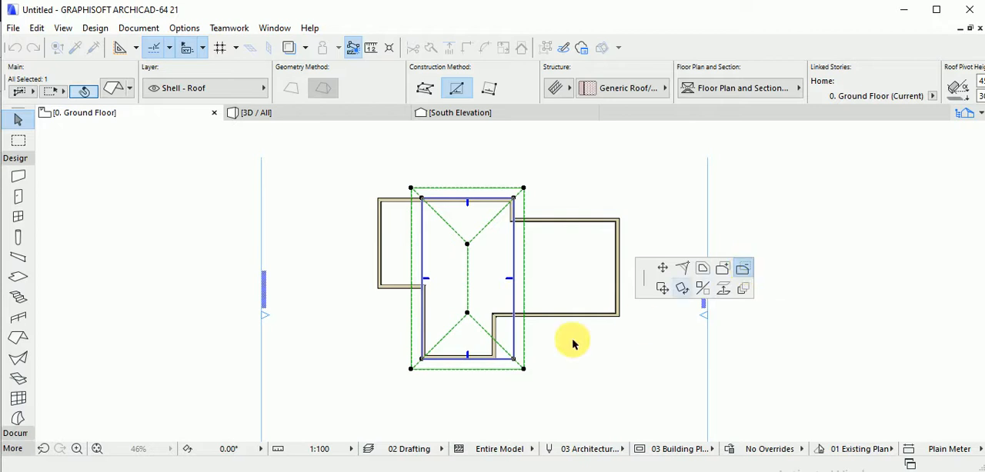
click(496, 321)
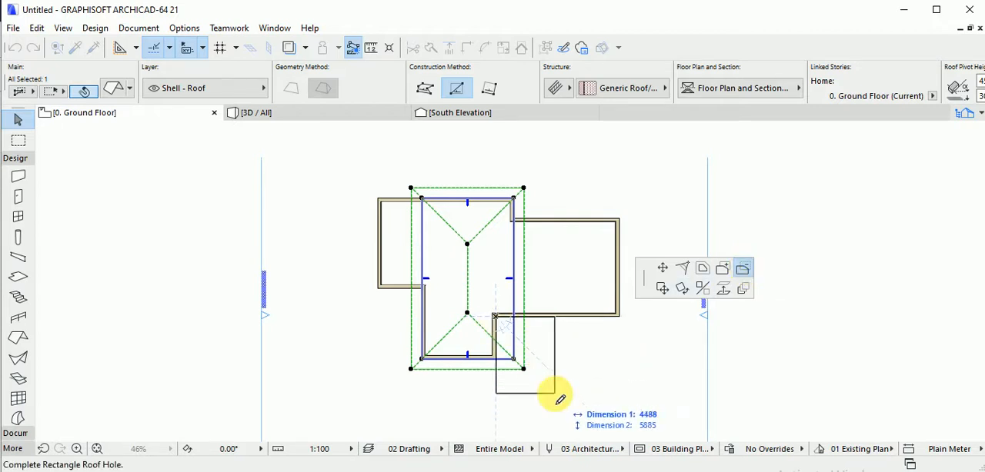
click(555, 398)
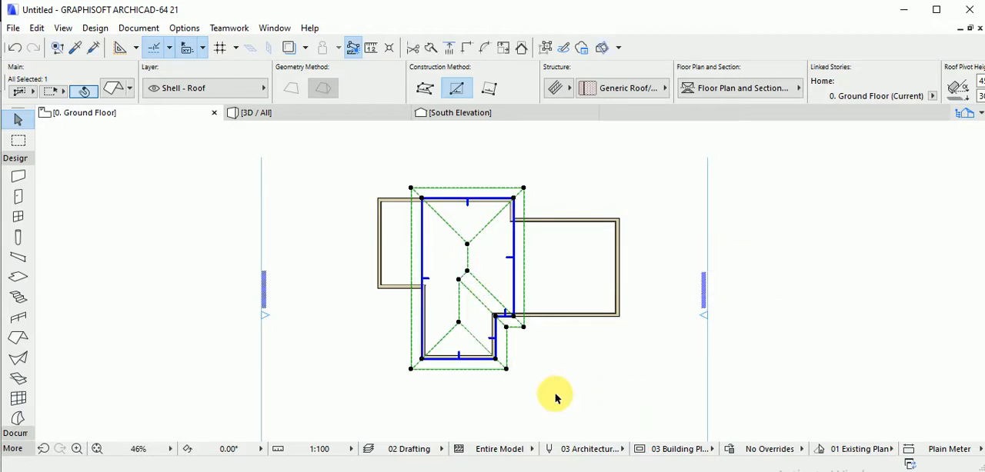
Add rectangles to the roof polygon to cover the right wing and the uncovered left part of the wall outline.
click(514, 317)
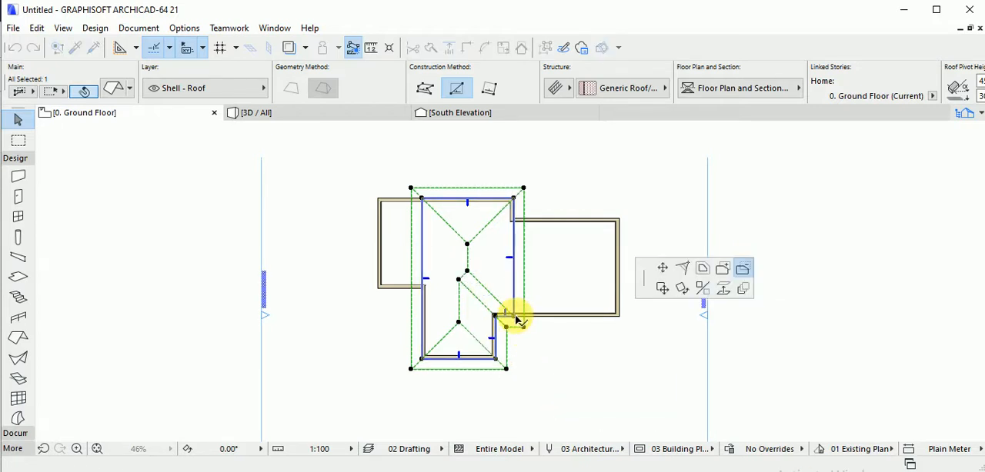
click(722, 269)
click(620, 315)
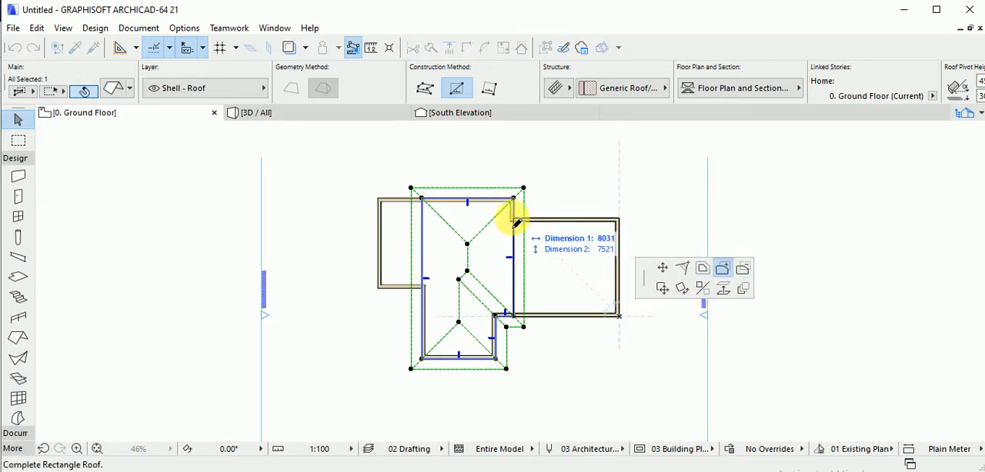
click(512, 221)
click(618, 221)
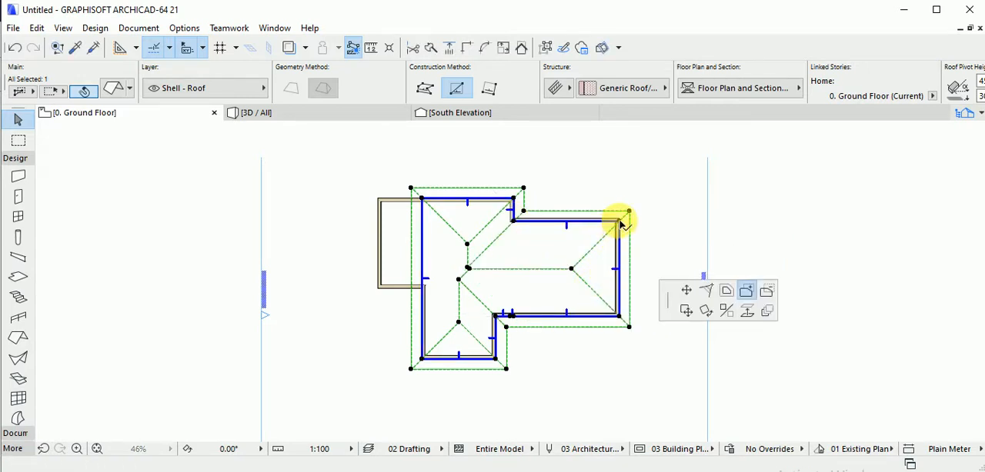
click(379, 202)
click(423, 284)
mouse_move(471, 281)
middle_down()
mouse_move(482, 277)
mouse_move(462, 291)
middle_up()
Inspect the combined roof from another angle in 3D, and return to the ground floor plan.
key(F3)
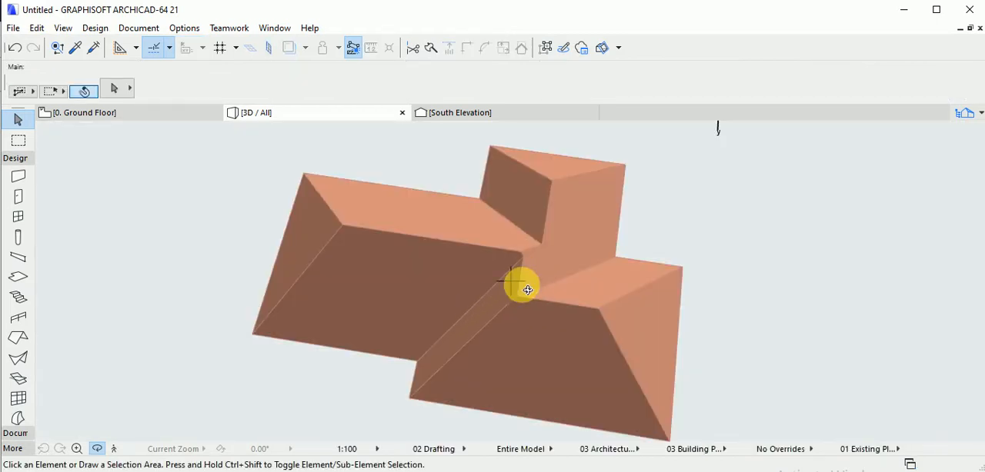
shift+middle_drag(523, 286, 196, 152)
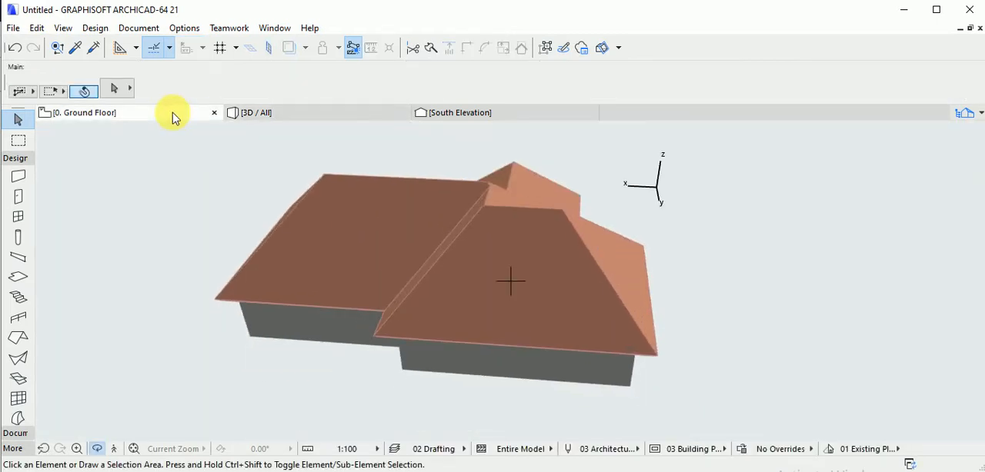
click(172, 115)
click(491, 277)
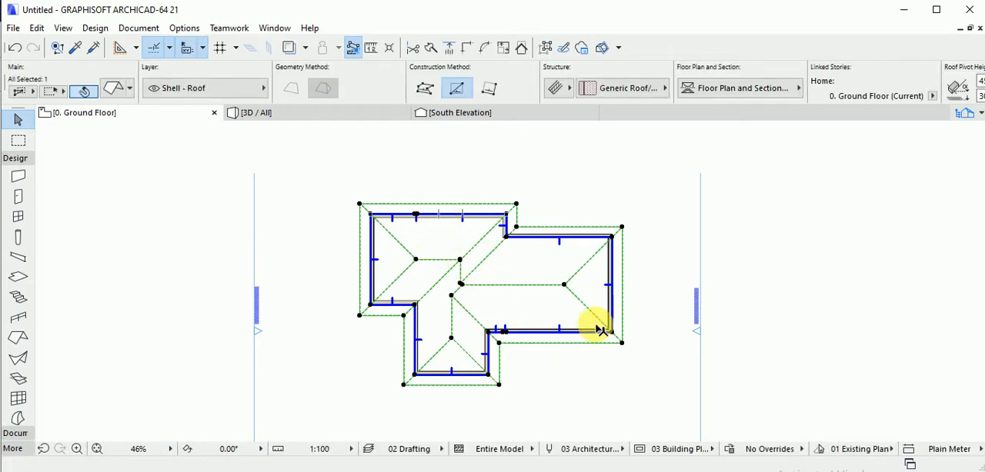
click(613, 289)
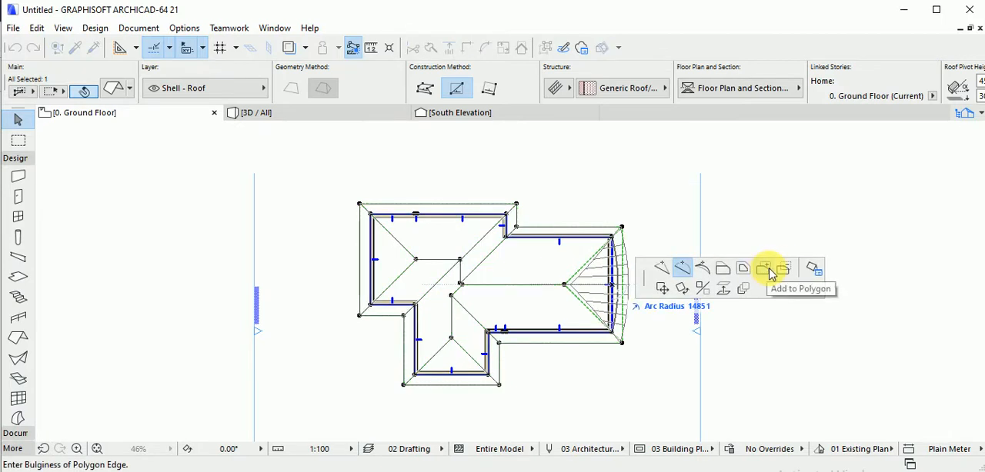
key(Escape)
key(Escape)
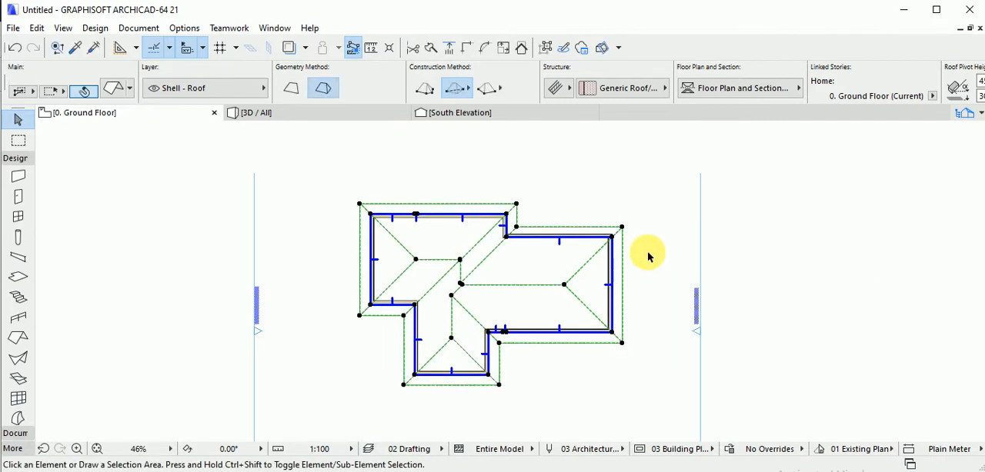
Offset all edges of the roof's pivot polygon outward by about 3260.
click(614, 243)
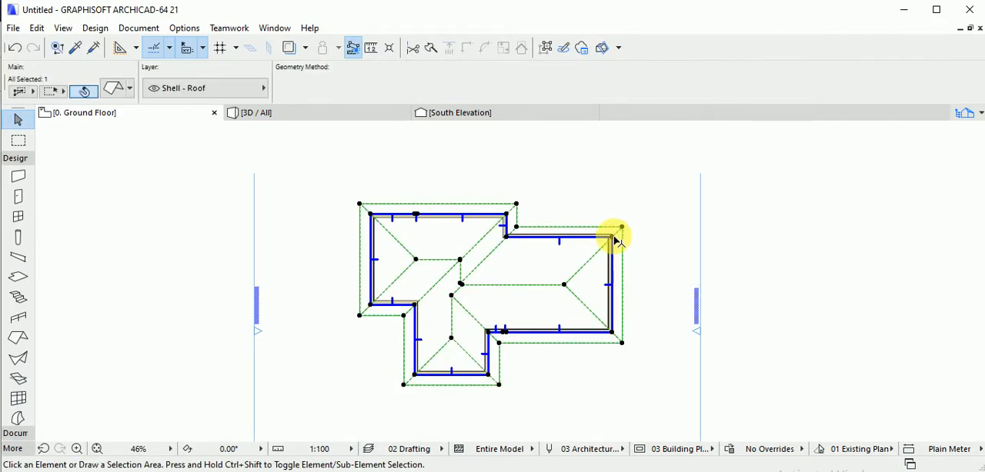
click(615, 240)
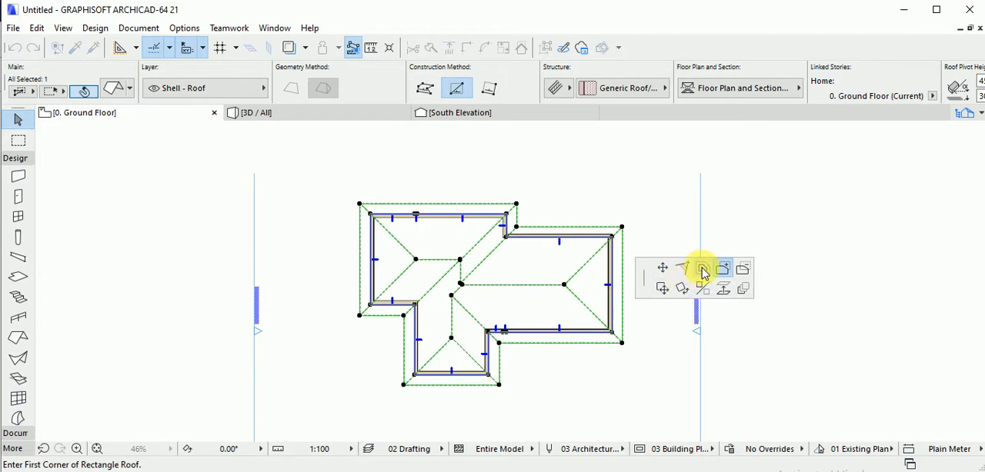
click(701, 269)
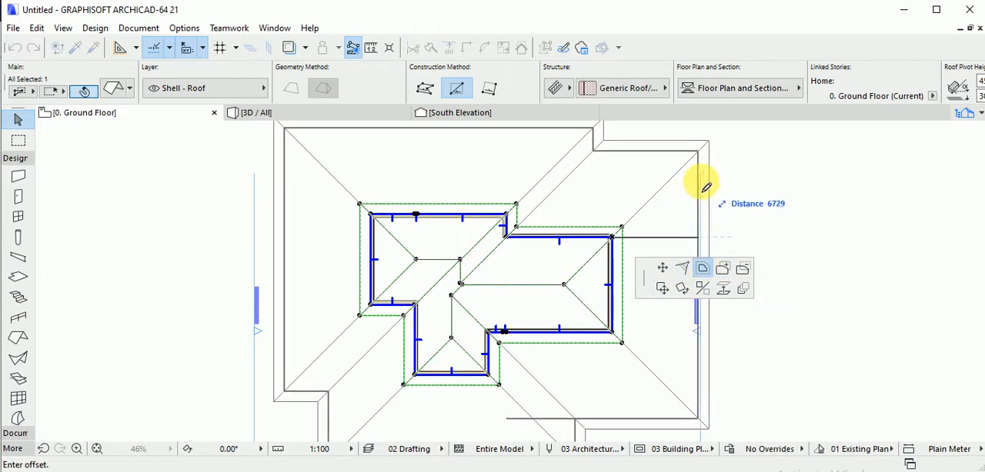
click(654, 211)
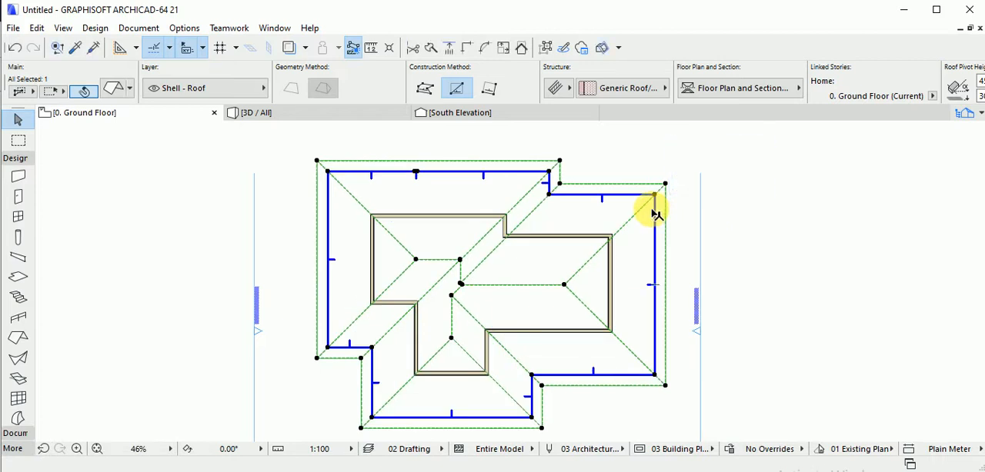
Check the enlarged roof in 3D, and undo the offset on the ground floor plan.
key(F3)
scroll(634, 233, down, 1)
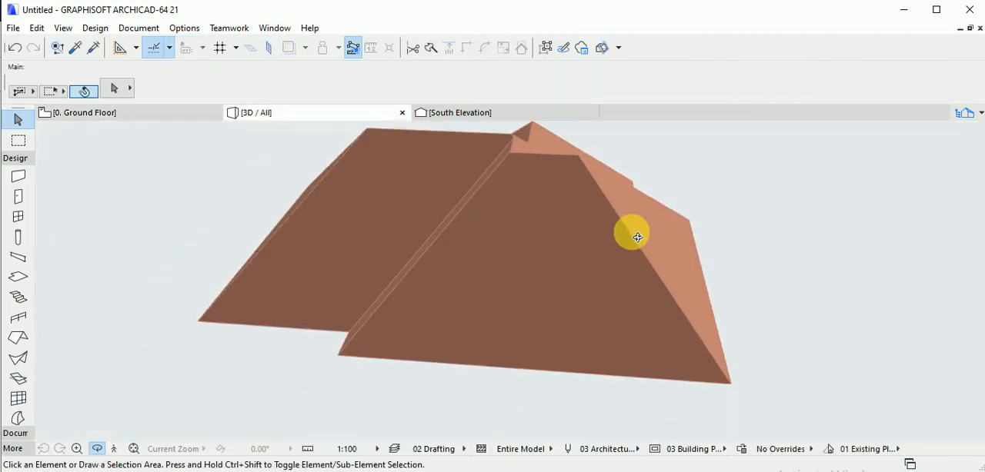
key(F2)
key(ctrl+z)
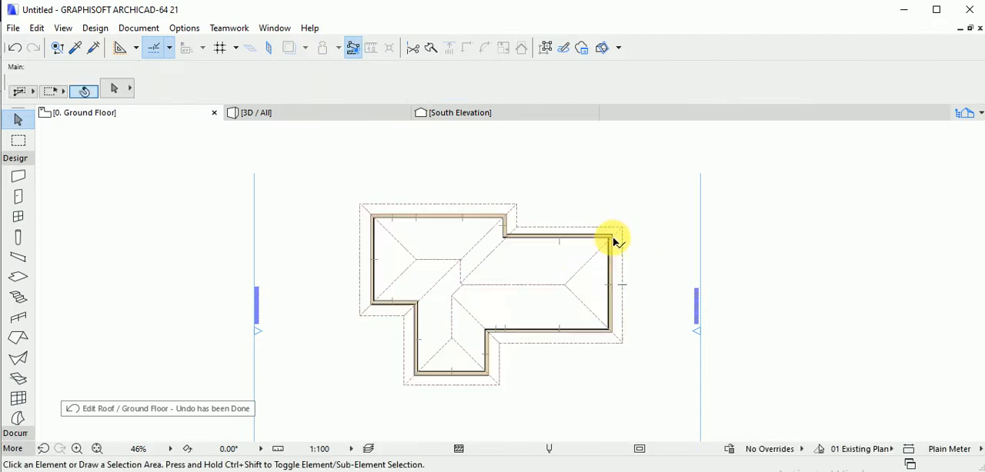
click(611, 237)
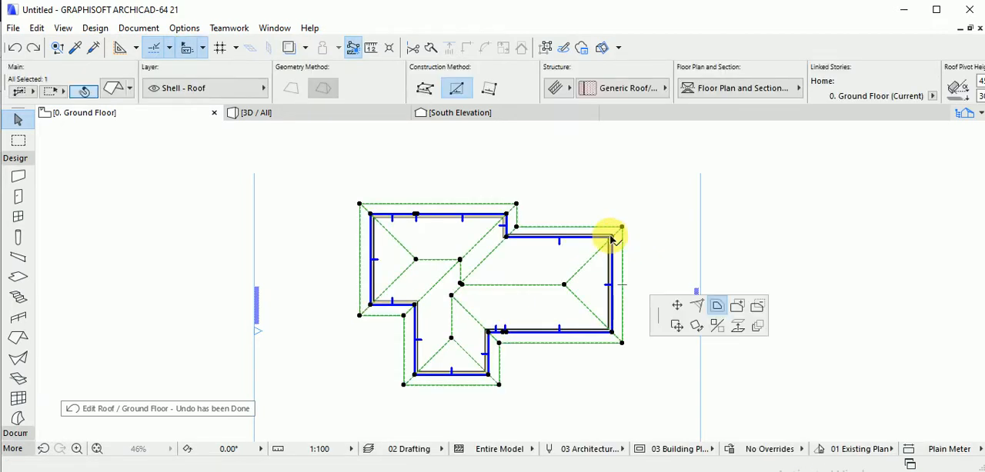
click(674, 310)
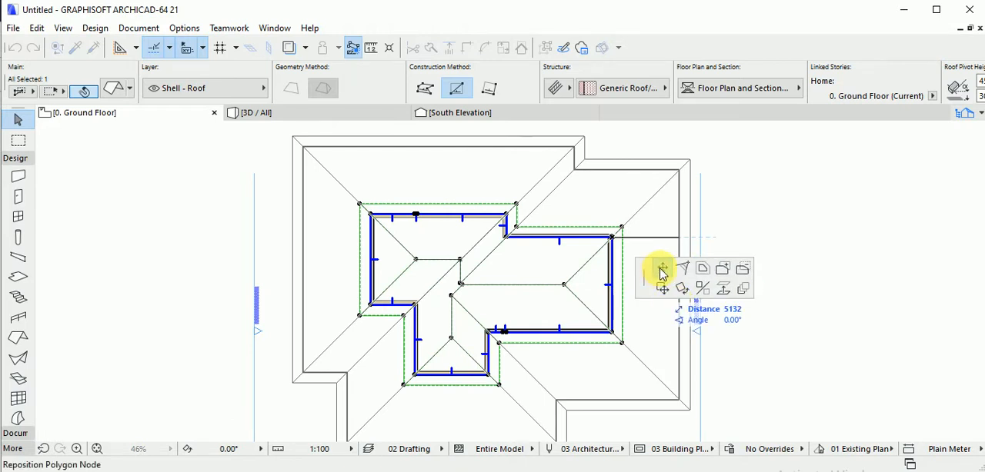
click(662, 274)
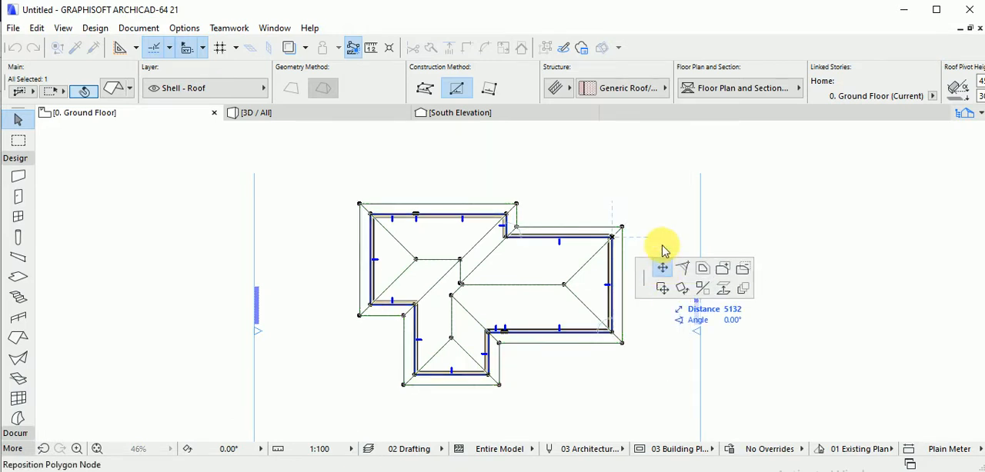
click(660, 286)
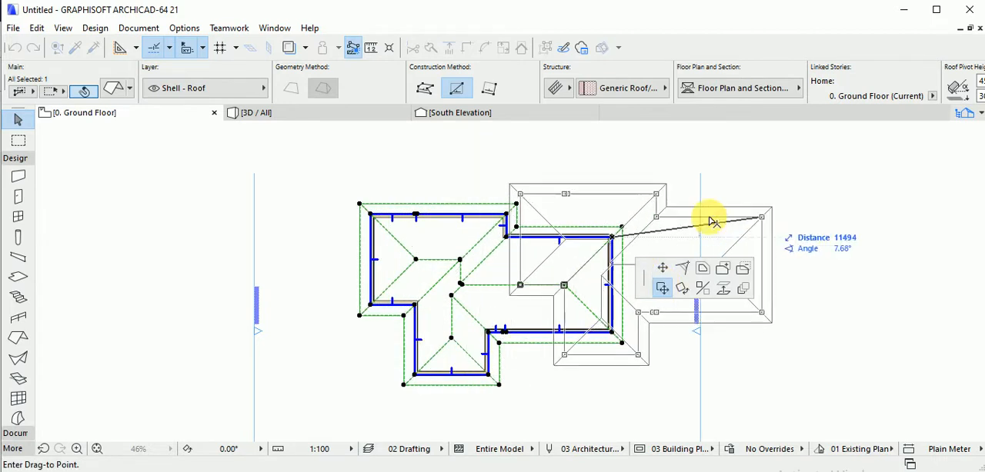
key(Escape)
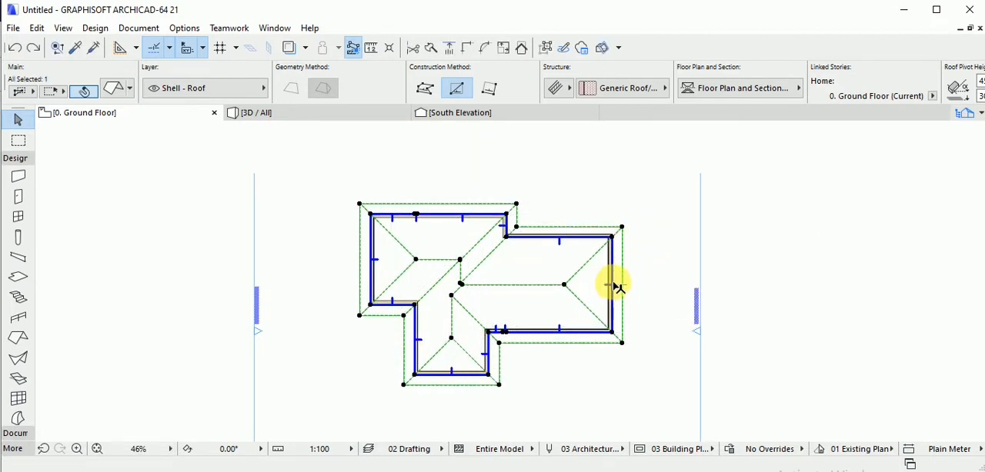
Curve the right wing's end edge of the roof's pivot polygon outward into an arc of about 3637 radius.
click(614, 287)
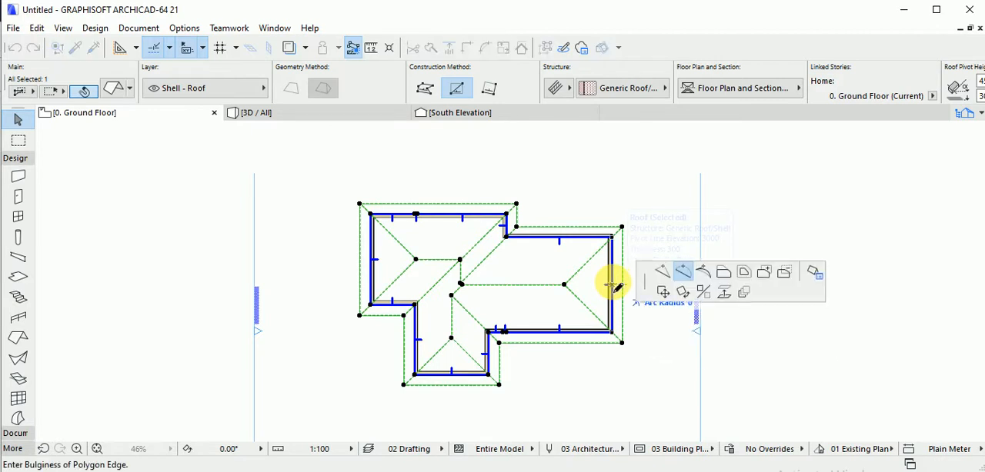
middle_drag(682, 319, 477, 310)
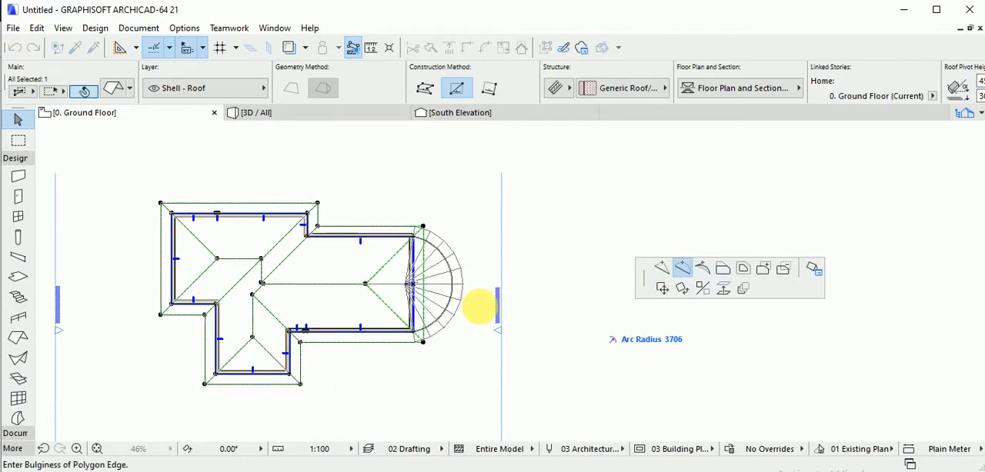
click(455, 308)
middle_drag(457, 307, 544, 306)
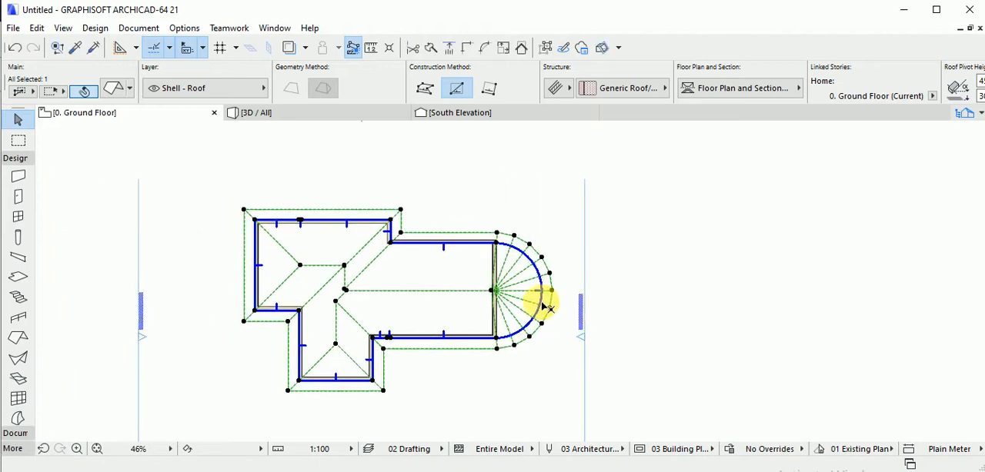
Examine the curved roof end from different angles in 3D.
key(F3)
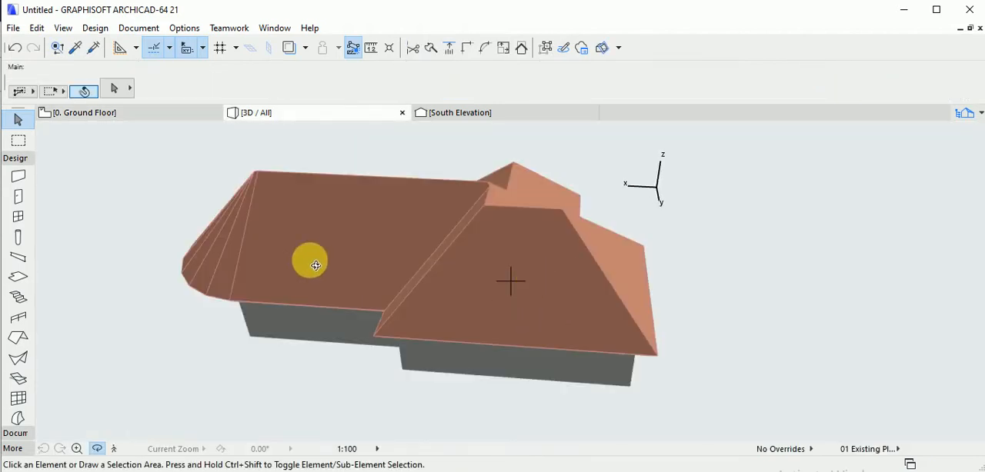
drag(365, 254, 632, 278)
scroll(631, 285, up, 5)
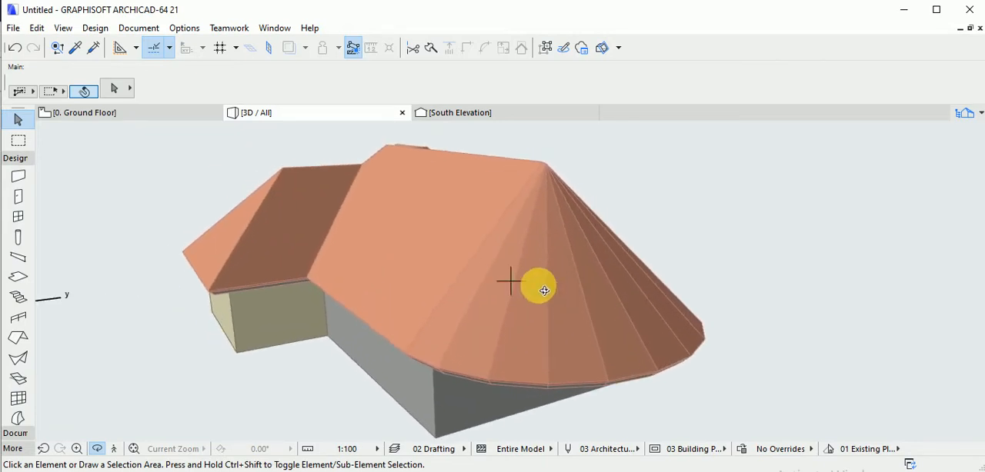
Override all three surfaces of the curved roof and link them to Roof Tiles - French Red.
click(512, 260)
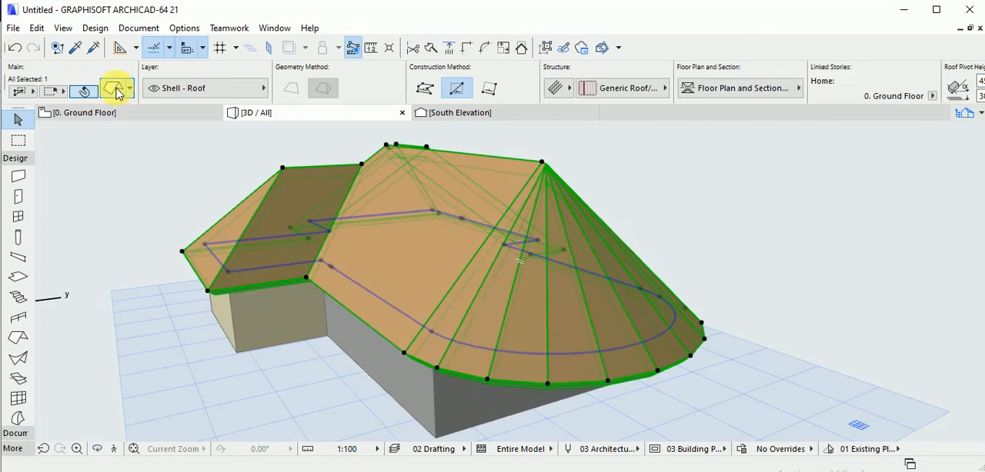
double_click(555, 242)
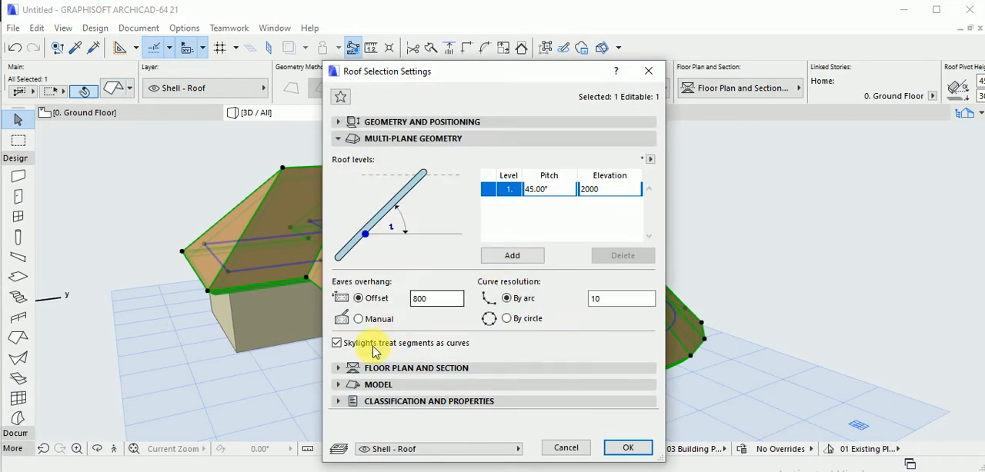
click(381, 385)
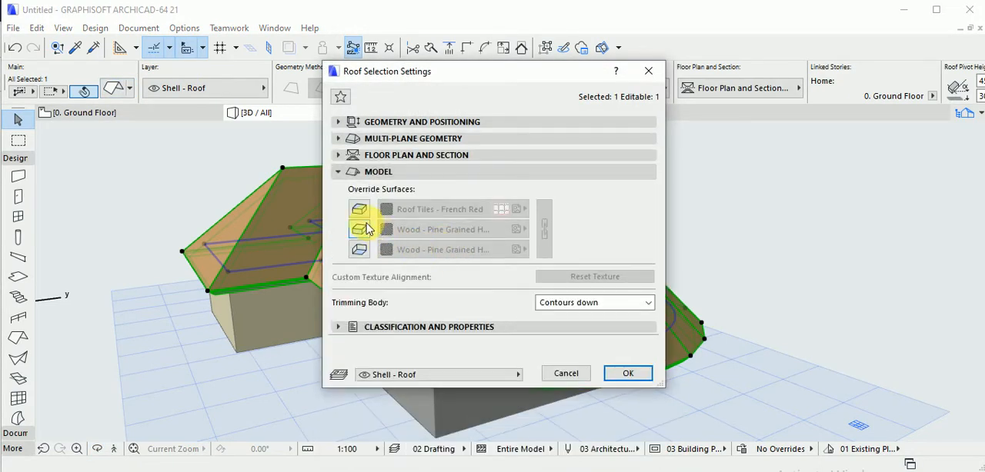
click(358, 209)
click(359, 228)
click(358, 249)
click(545, 234)
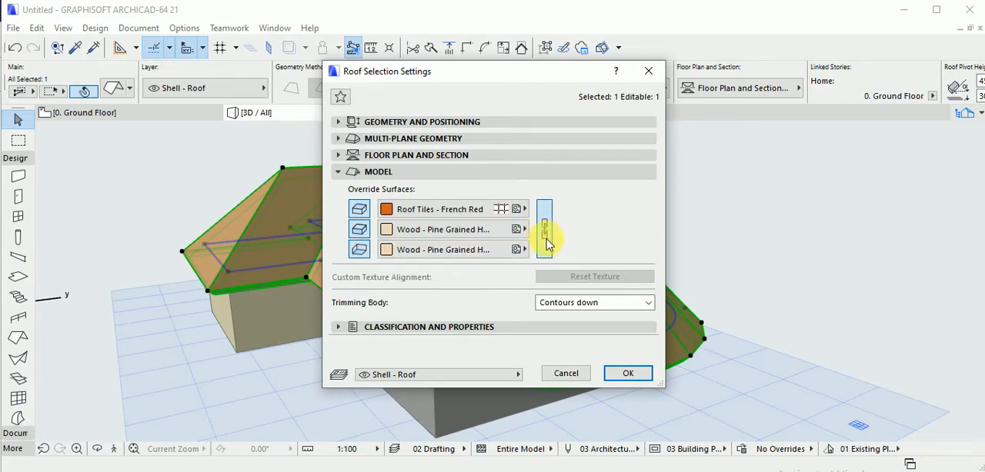
click(635, 374)
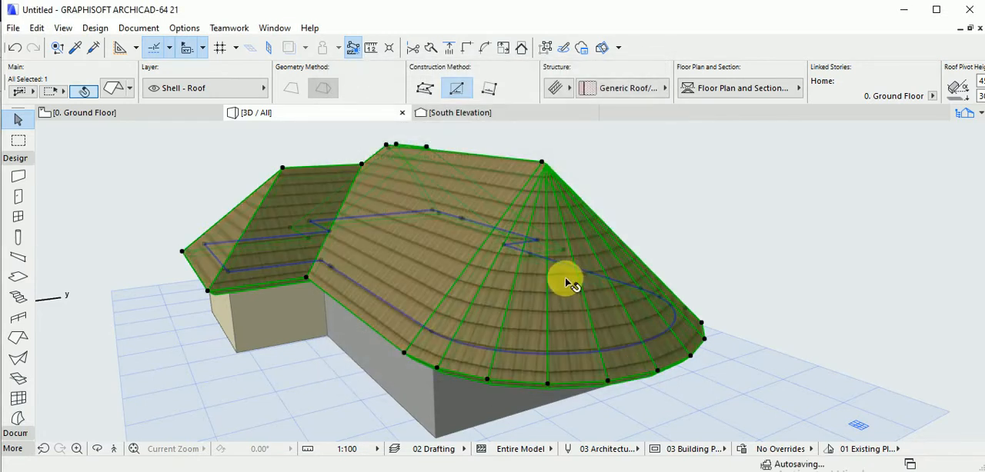
Try to edit the arc edge of the roof's pivot polygon on the ground floor plan.
click(191, 114)
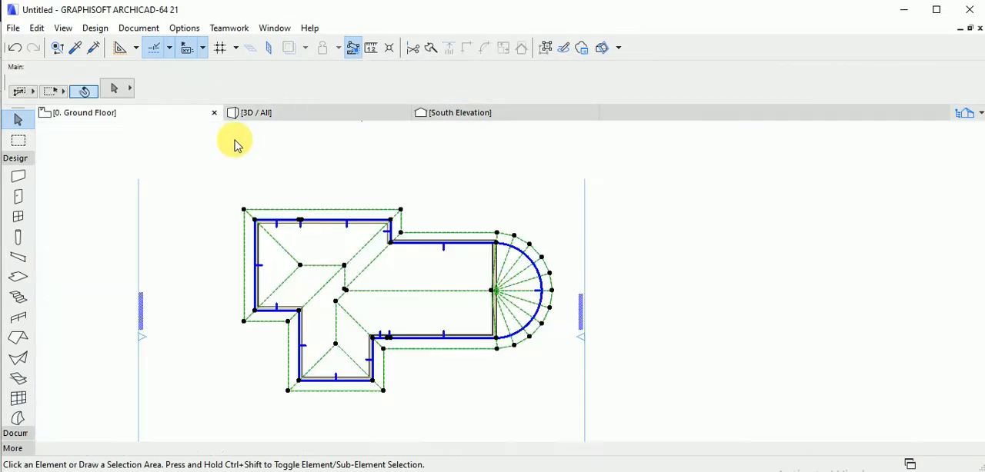
click(468, 262)
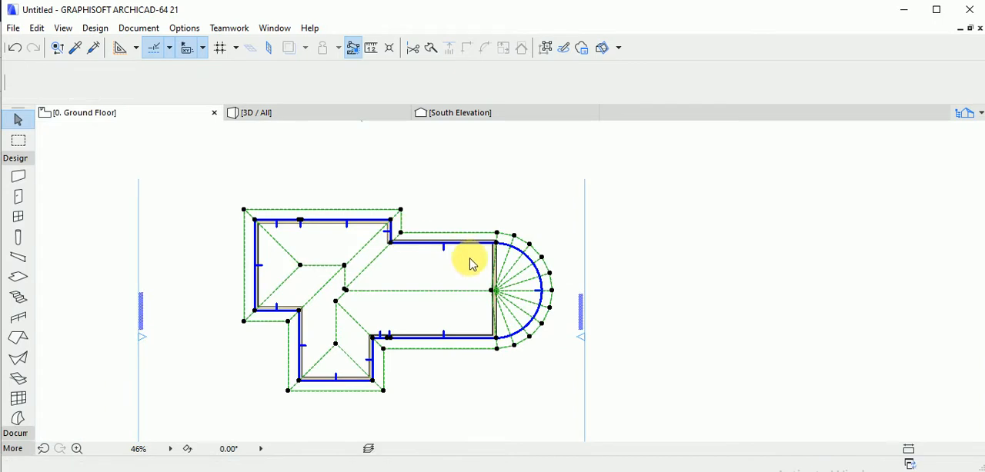
click(543, 296)
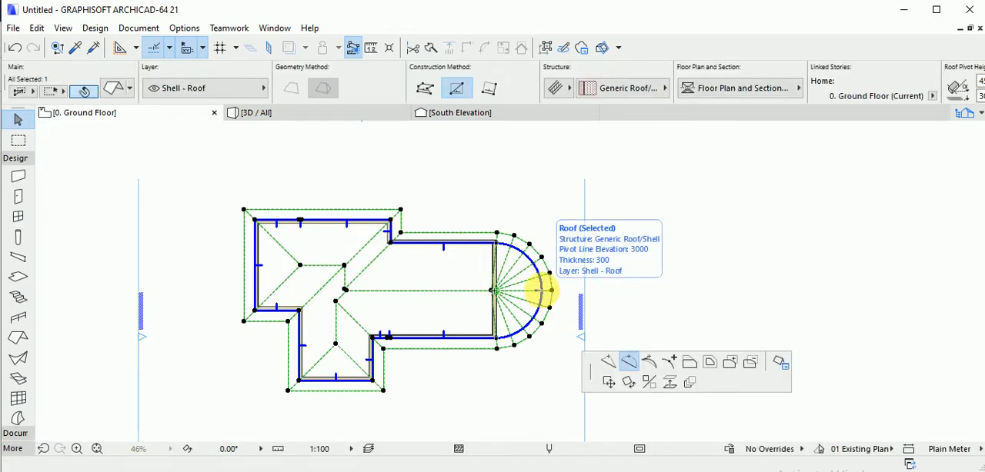
key(Escape)
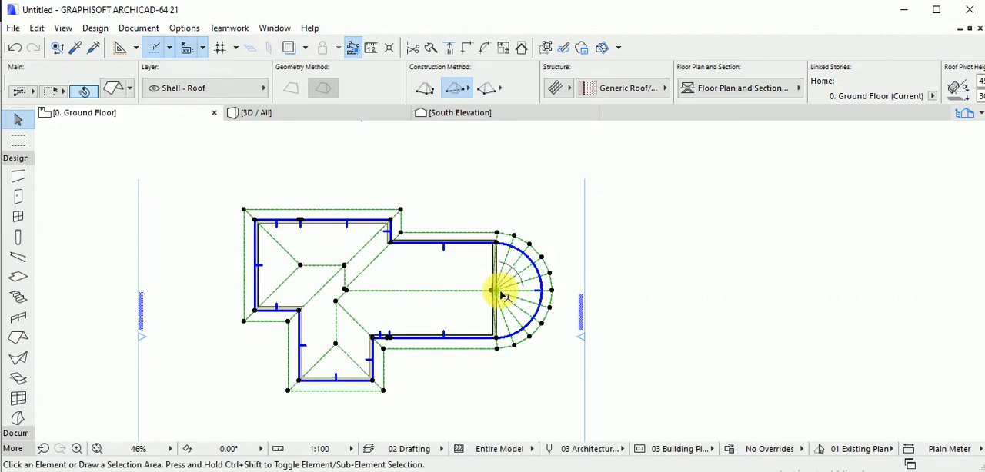
key(Escape)
Undo the arc edge edit, the surface override and the curving of the right wing's end edge.
key(ctrl+z)
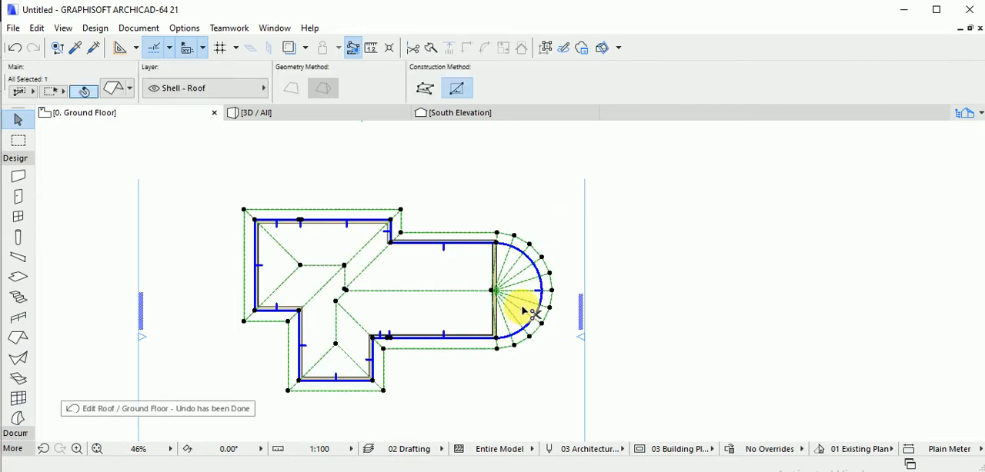
key(ctrl+z)
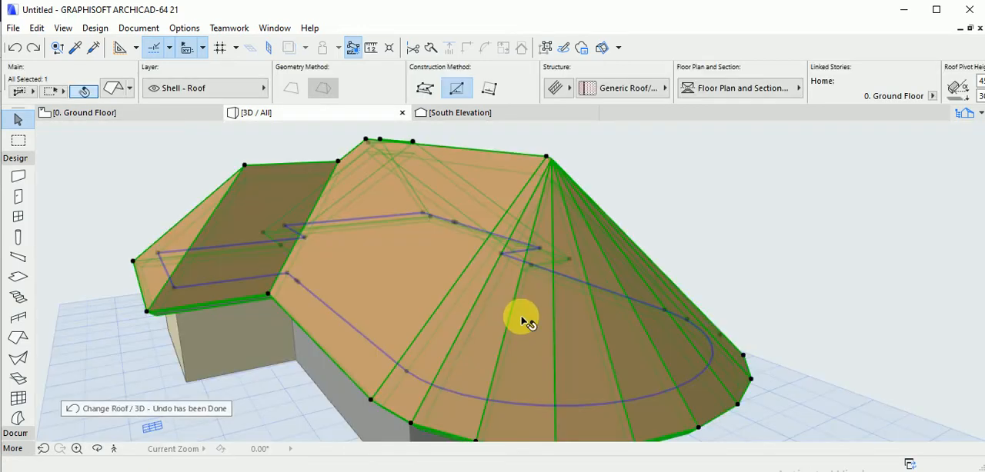
key(ctrl+z)
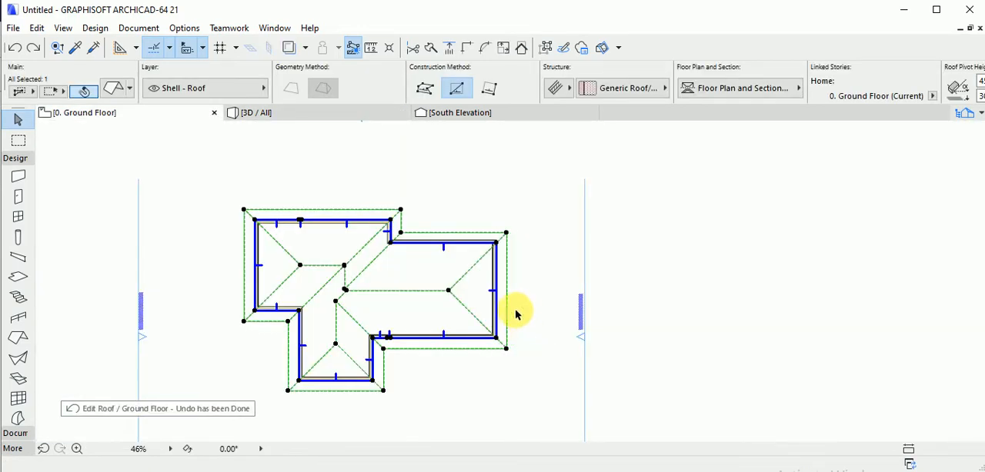
Override the roof's top, edge and bottom surfaces with linked Roof Tiles - French Red.
click(116, 88)
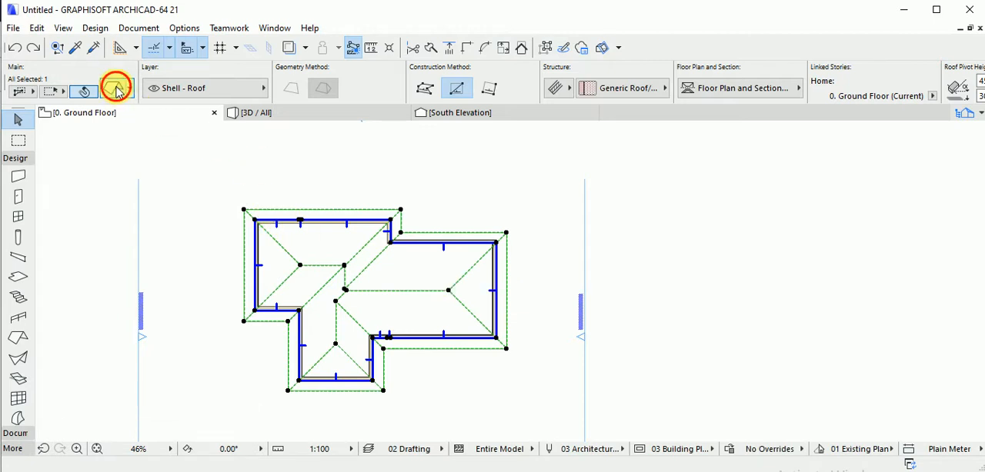
key(ctrl+t)
click(367, 217)
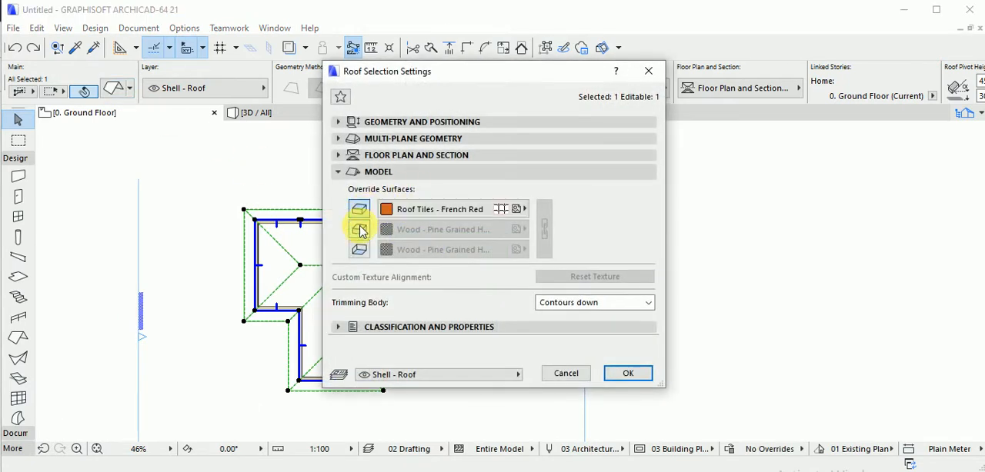
click(359, 229)
click(359, 249)
click(544, 230)
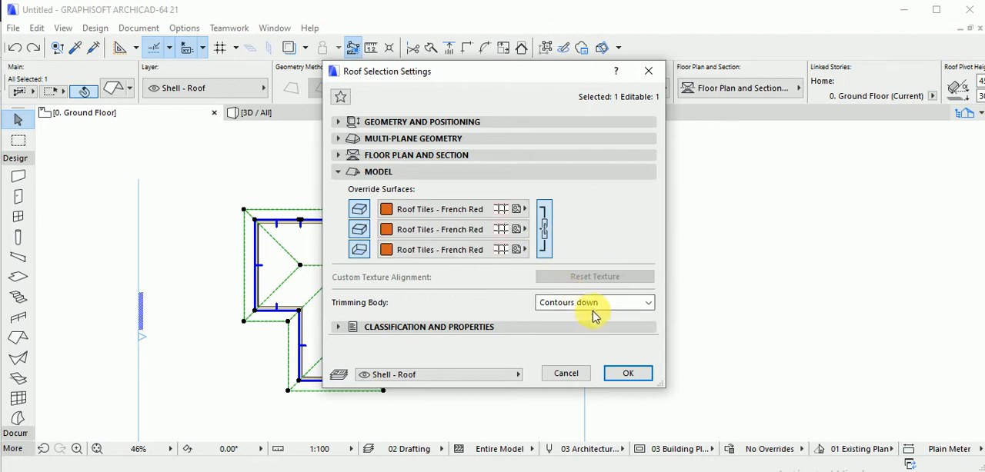
click(630, 374)
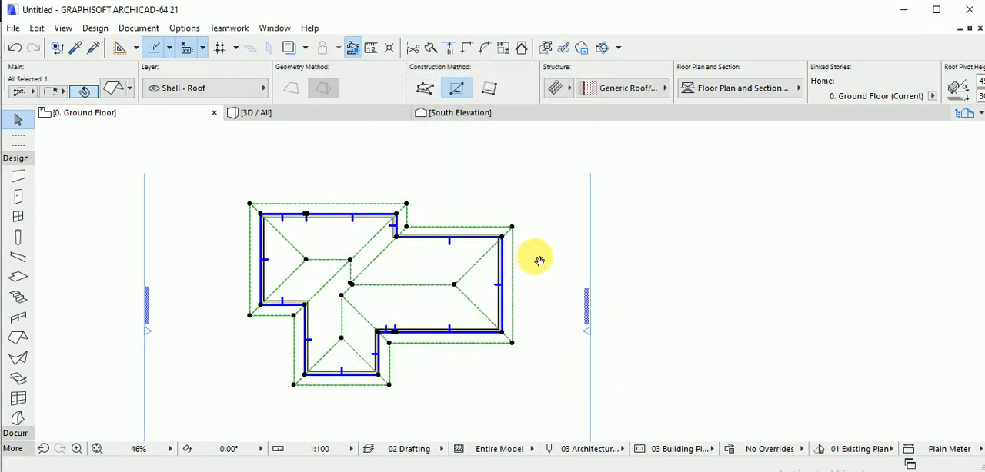
Examine the tiled multi-plane roof from different angles in 3D.
middle_drag(521, 247, 564, 255)
key(Escape)
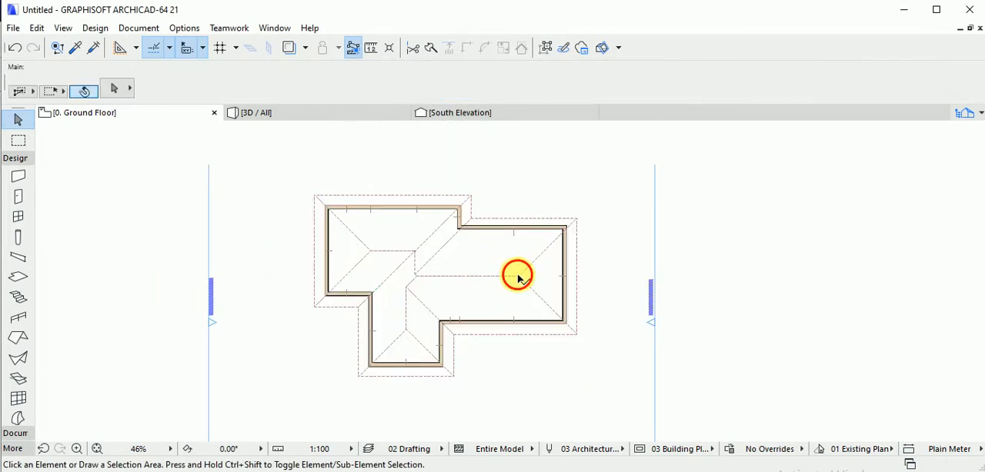
click(518, 278)
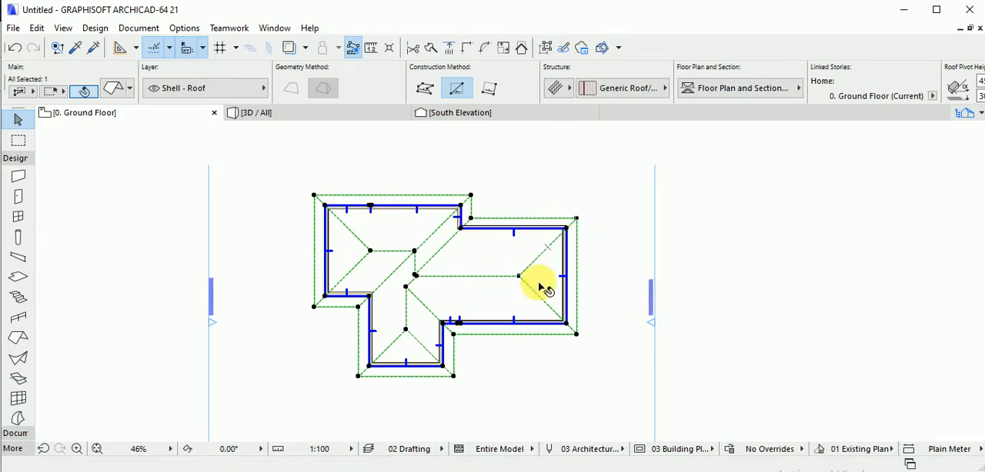
key(F3)
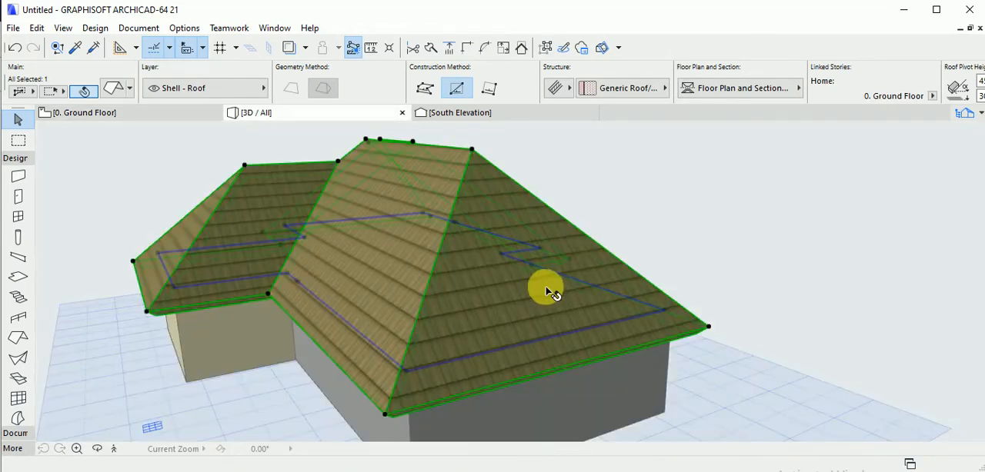
key(Escape)
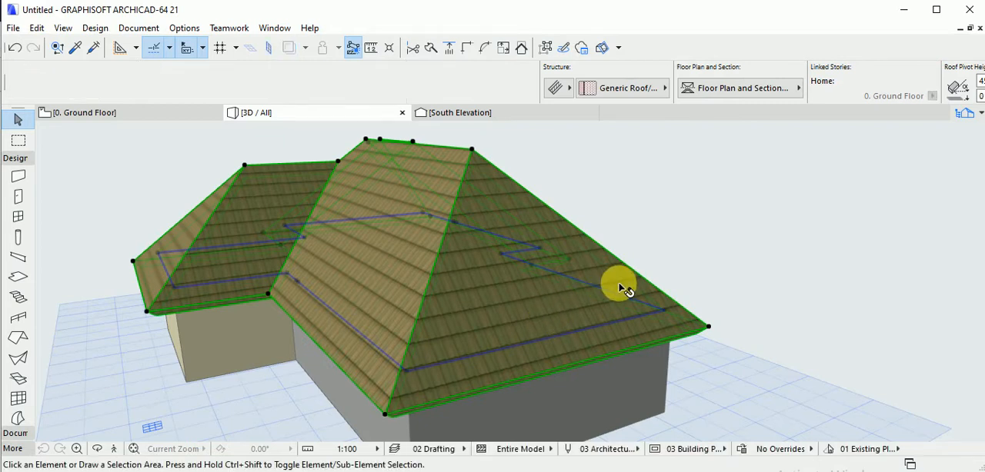
shift+middle_drag(611, 281, 581, 275)
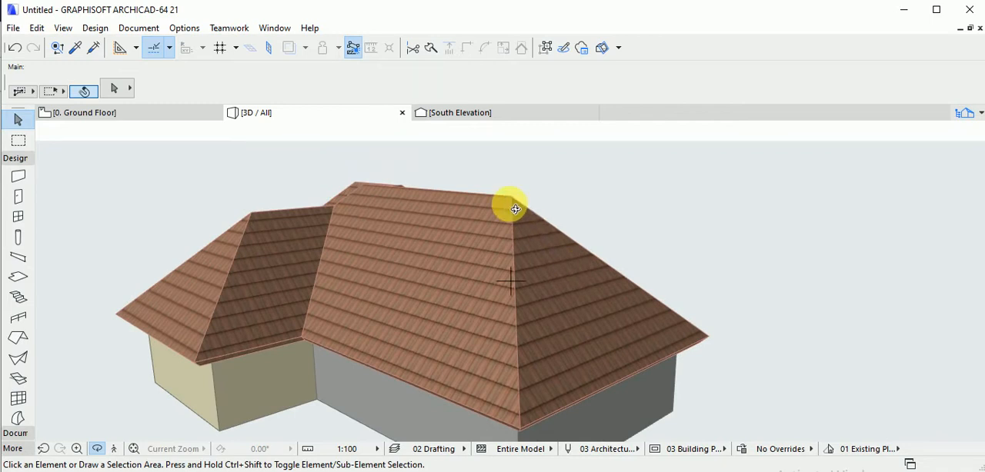
shift+middle_drag(518, 206, 534, 244)
Draw a small multi-plane roof beside the house on the ground floor plan with the rotated rectangle construction method.
click(161, 114)
click(519, 266)
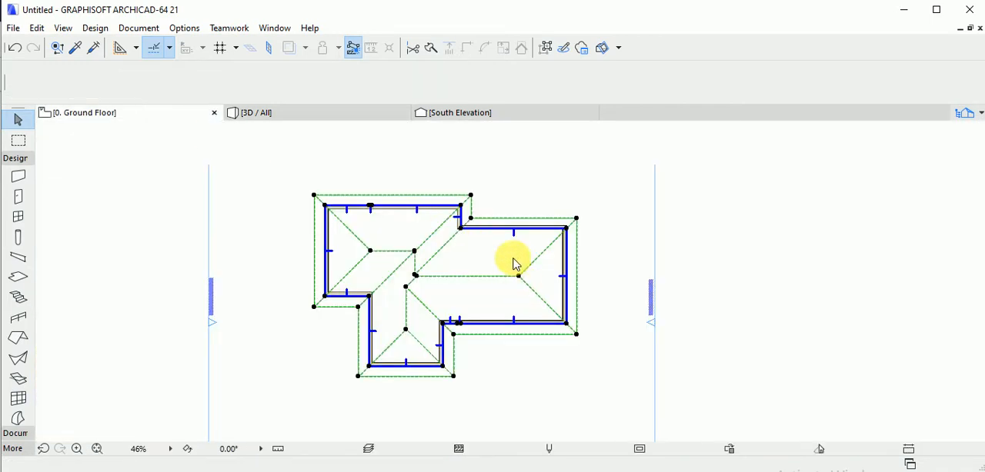
click(19, 337)
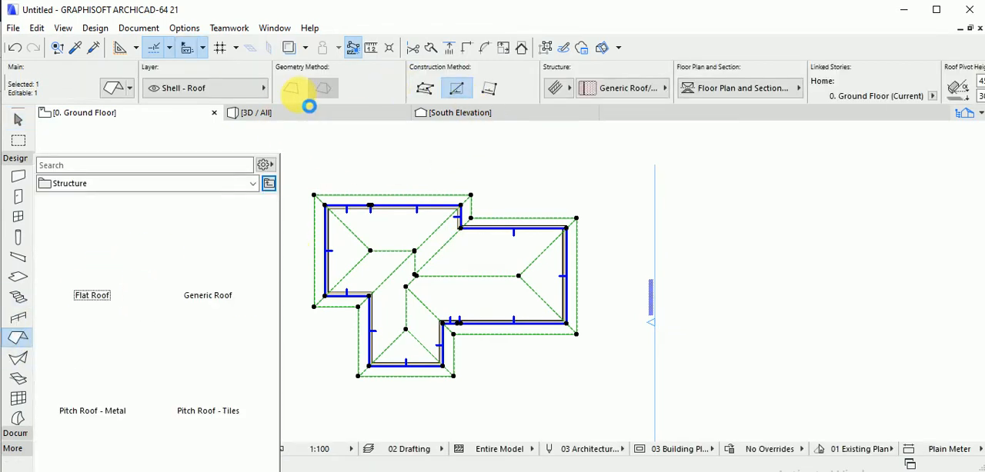
click(20, 340)
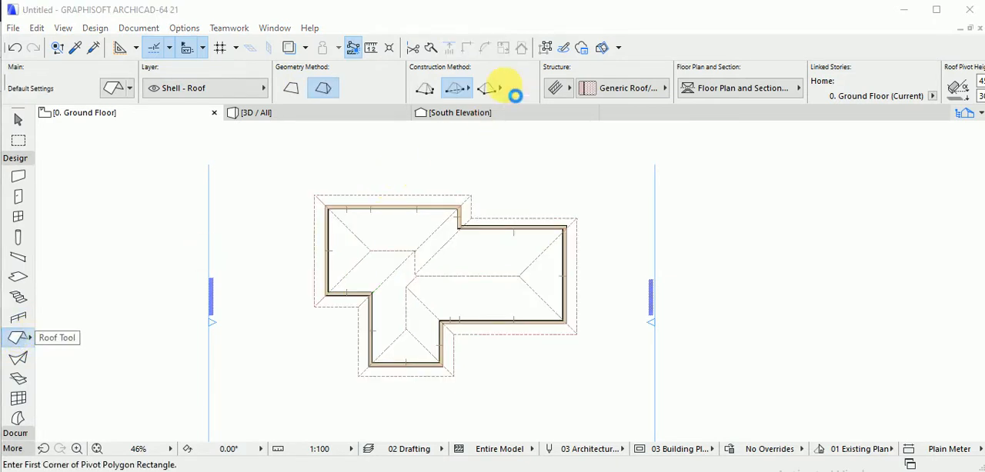
key(ctrl+t)
click(653, 73)
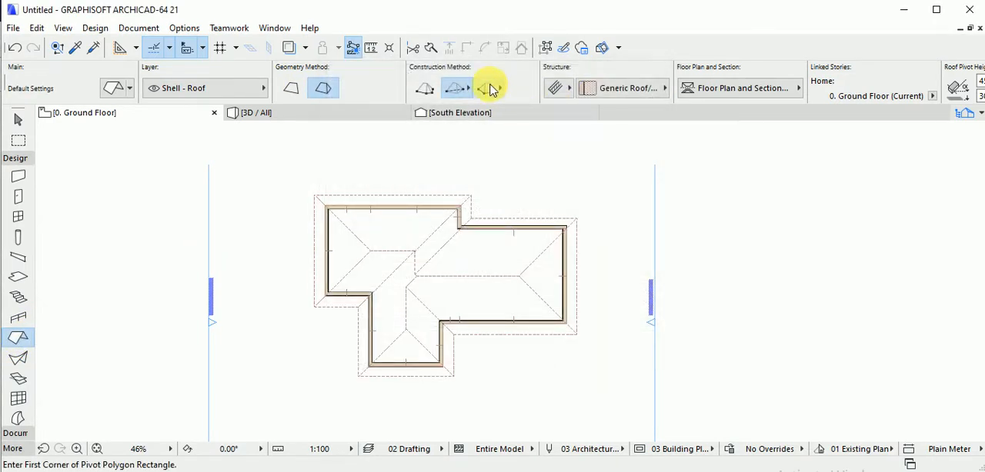
click(638, 196)
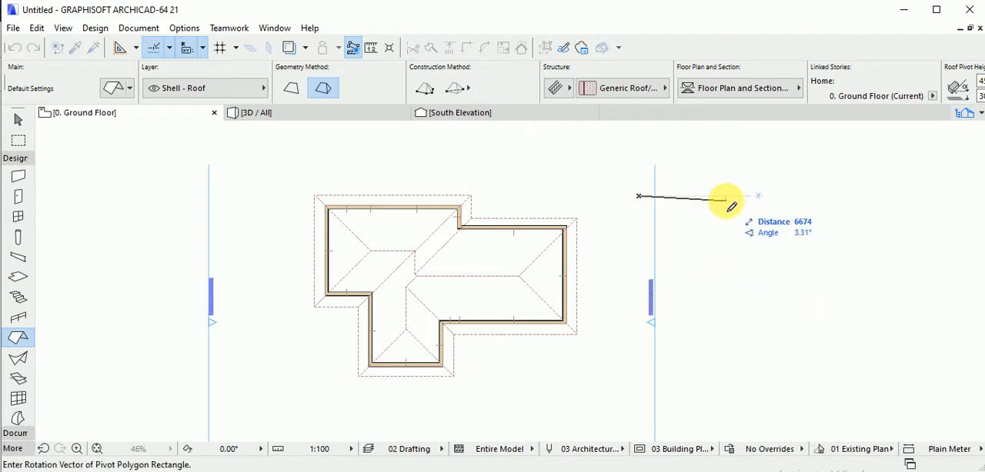
click(424, 87)
click(487, 88)
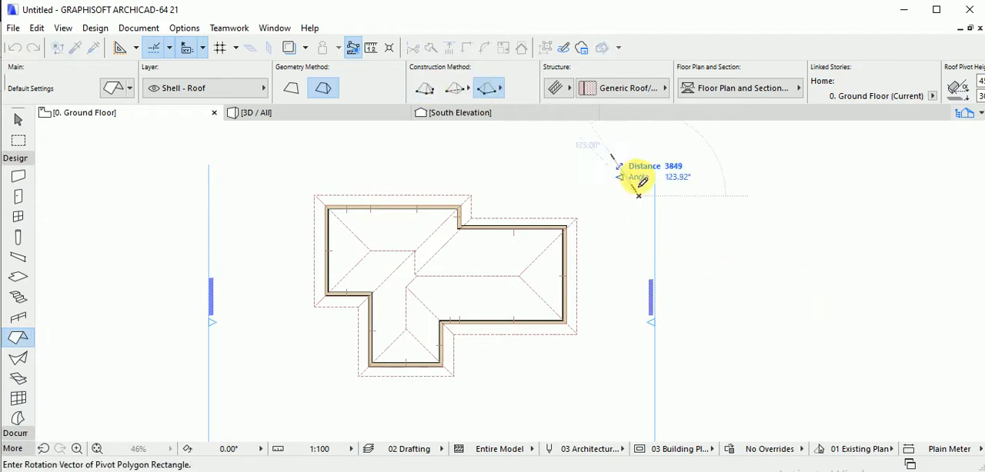
click(711, 196)
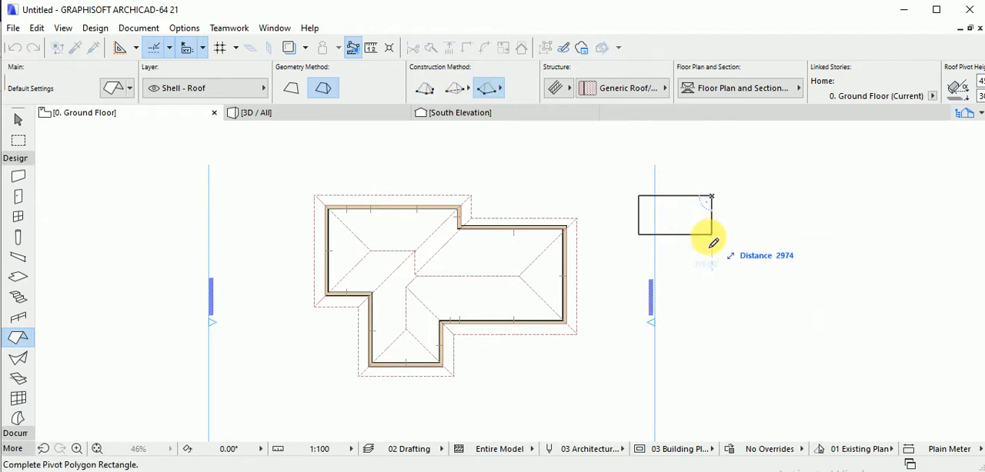
click(711, 250)
key(shift)
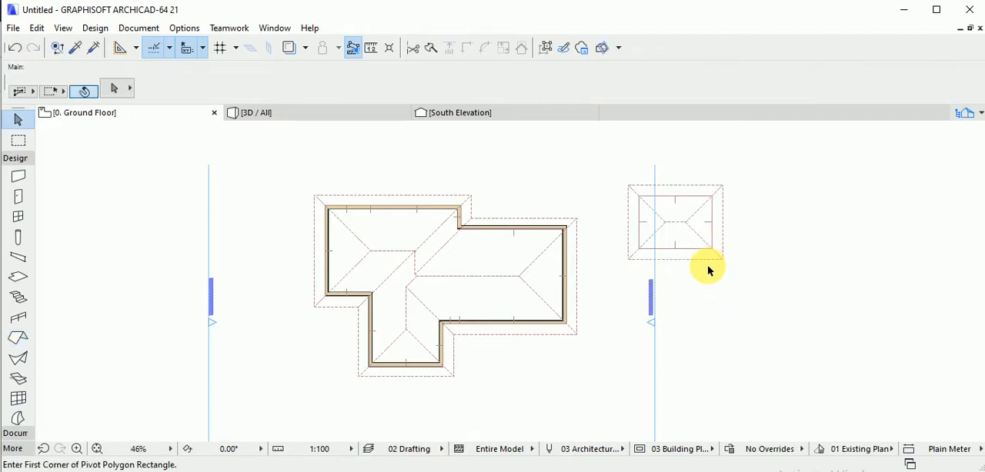
Draw a second multi-plane roof just below the small one with the rectangle construction method.
click(18, 337)
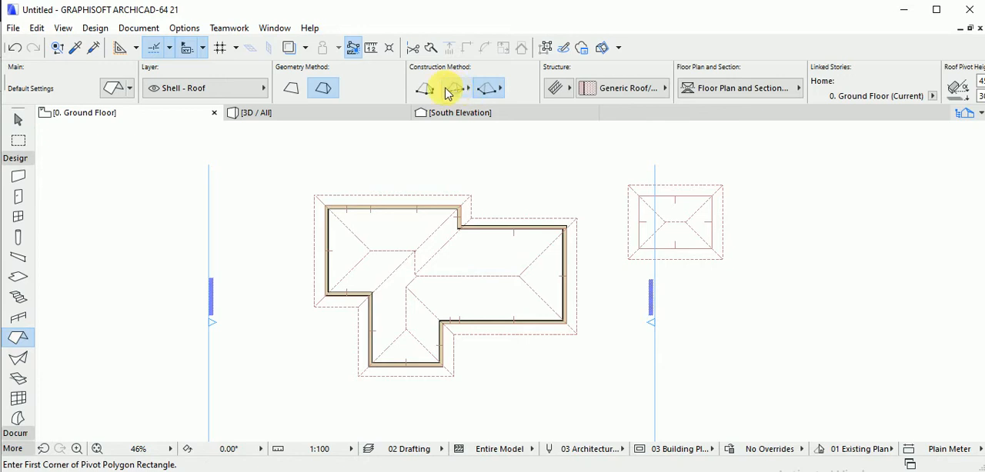
click(688, 298)
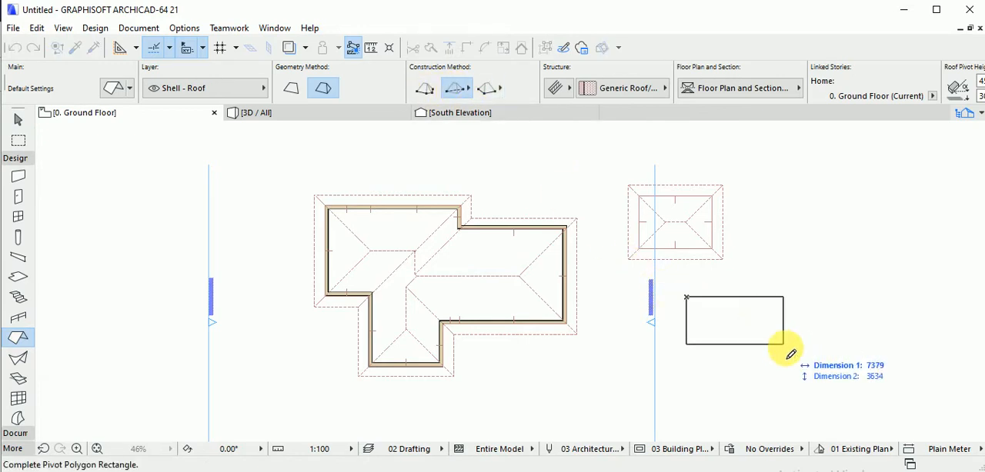
click(787, 351)
Delete both rectangular sample roofs beside the house.
middle_drag(798, 345, 744, 333)
key(Escape)
drag(777, 374, 644, 185)
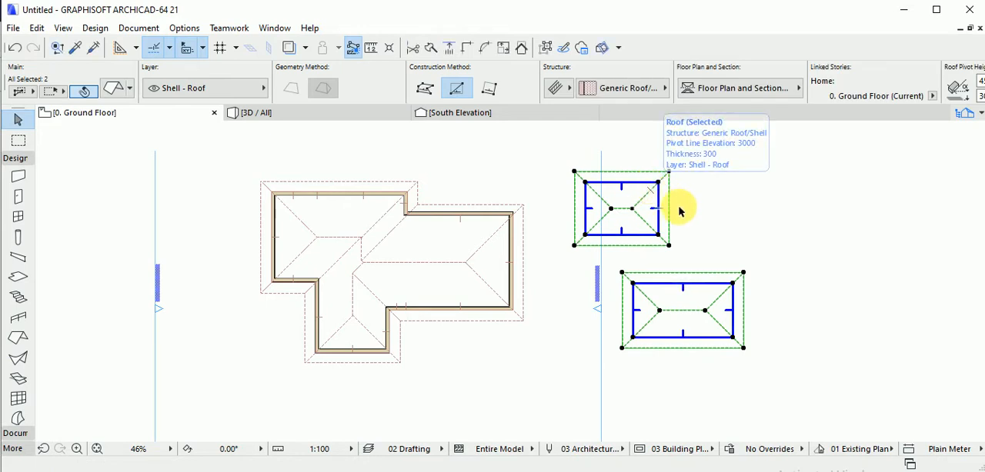
key(Delete)
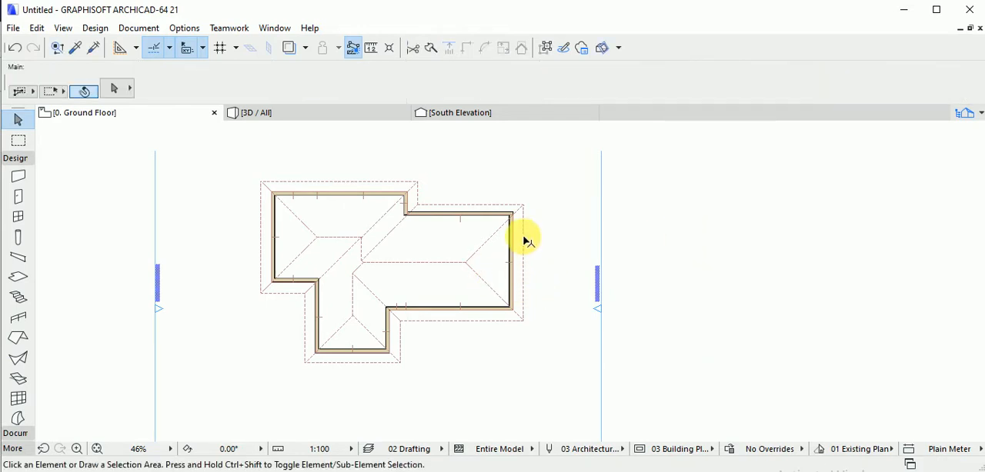
Stretch the east wing's ridge end to the end wall to form a gable with 90° pitch, check it in 3D and return to the floor plan.
click(492, 264)
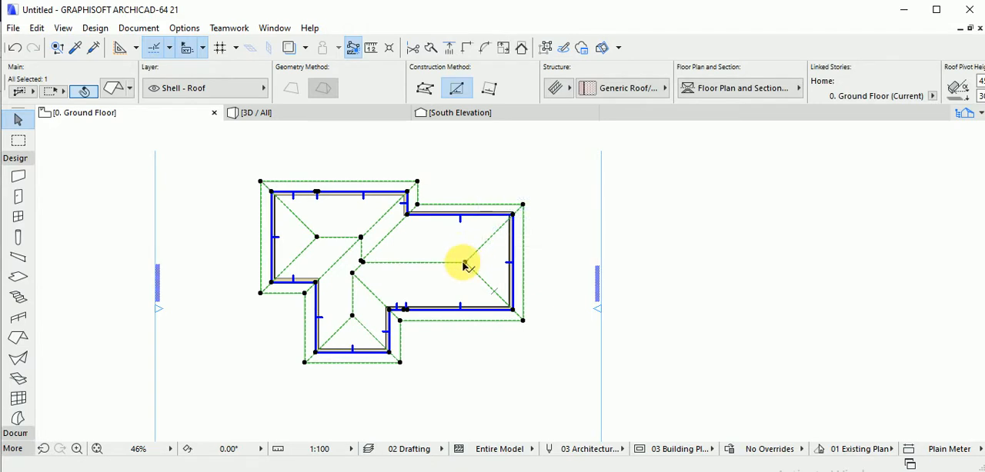
scroll(464, 266, up, 5)
scroll(473, 268, down, 5)
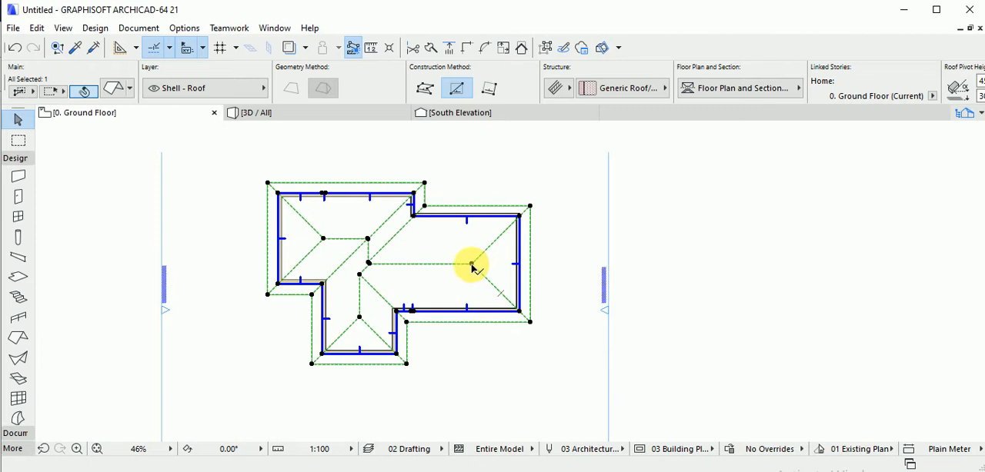
click(472, 266)
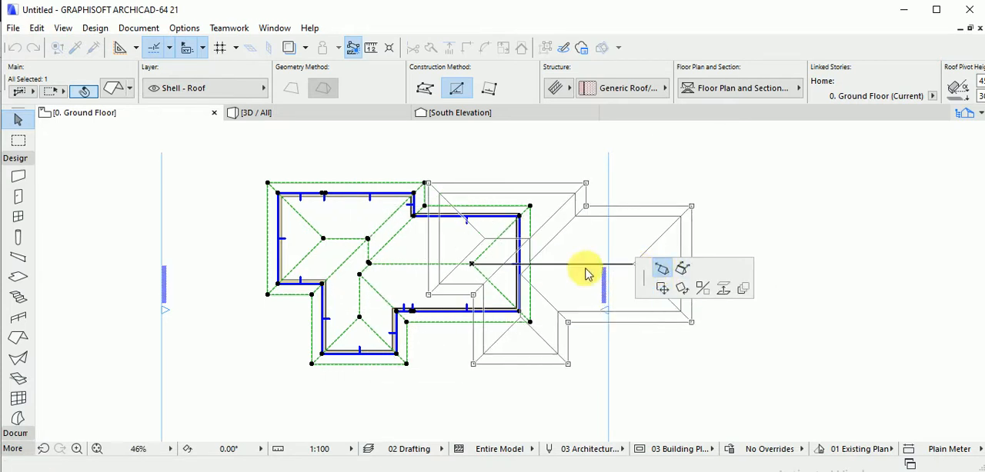
click(522, 265)
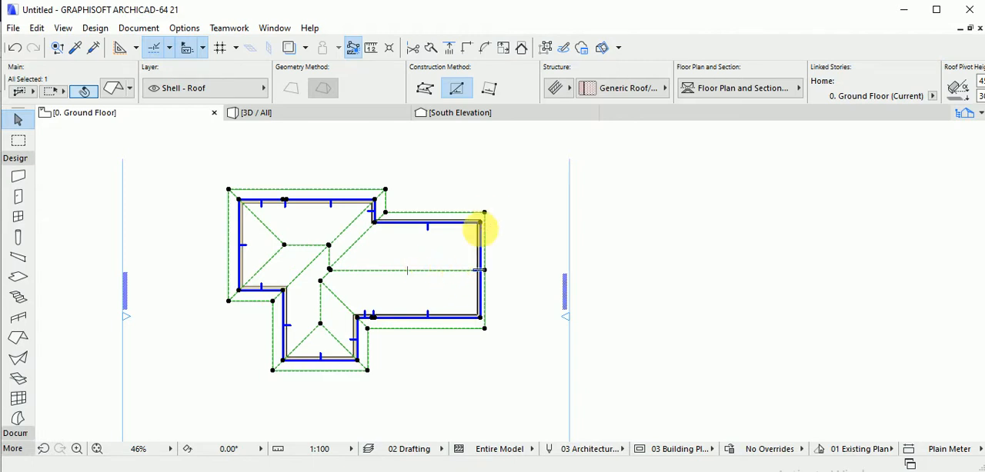
key(F3)
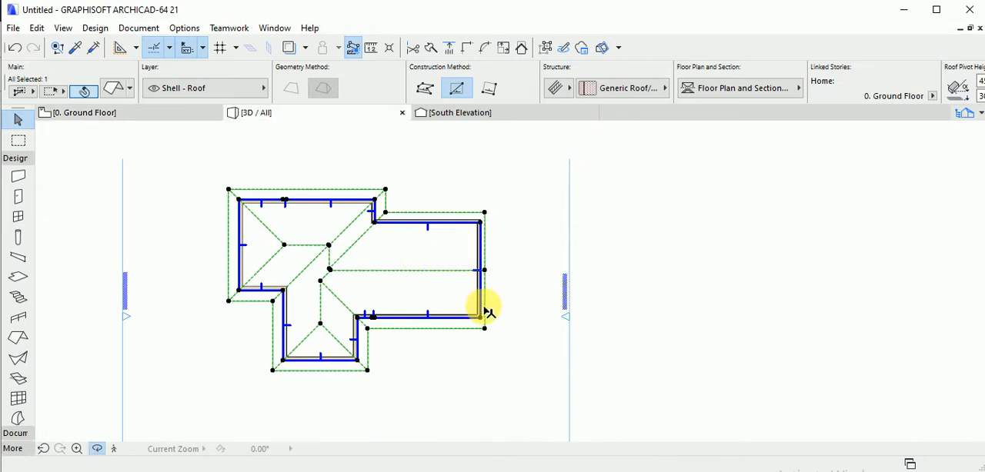
shift+middle_drag(610, 333, 512, 316)
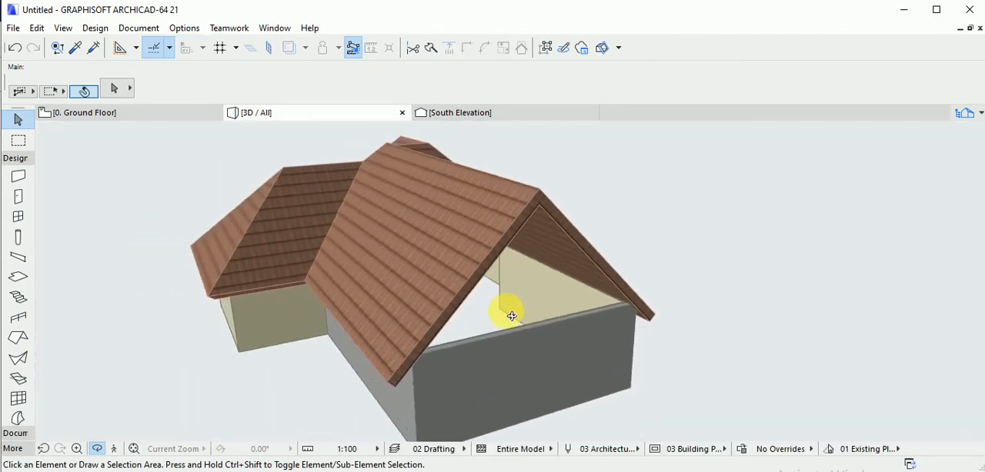
click(157, 115)
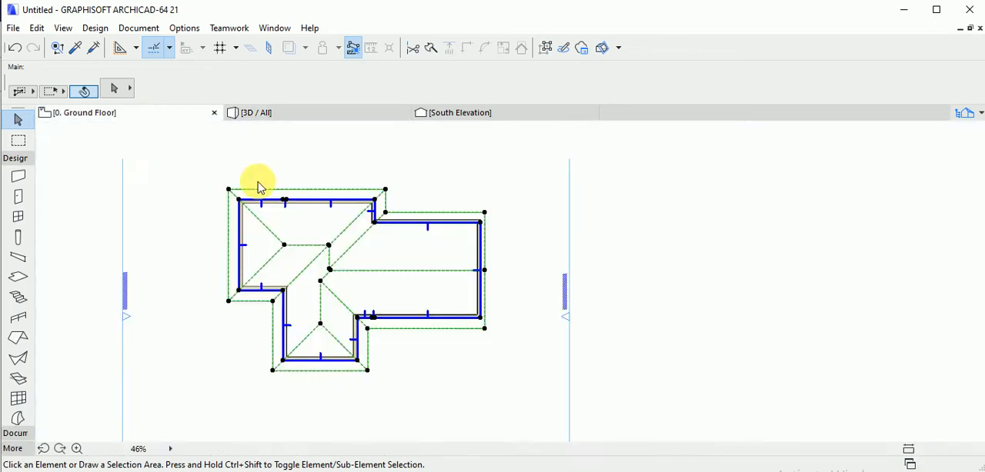
click(418, 285)
click(416, 284)
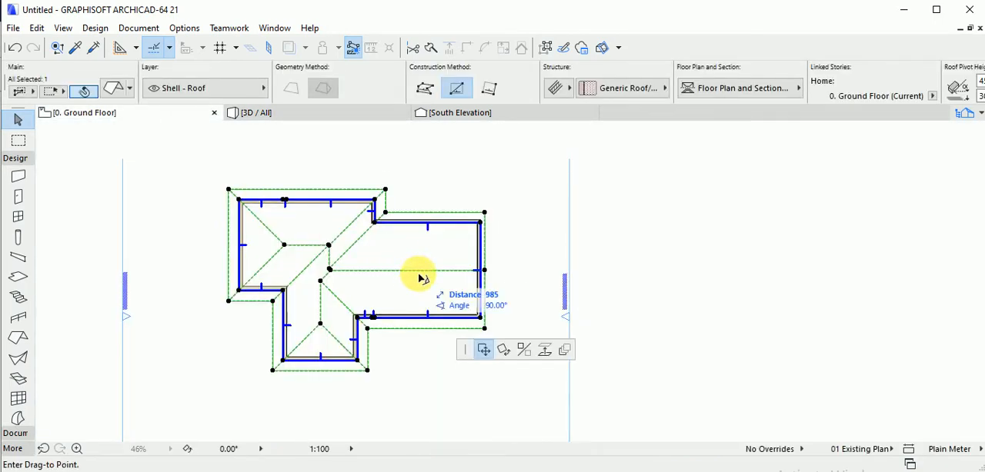
key(Escape)
click(420, 275)
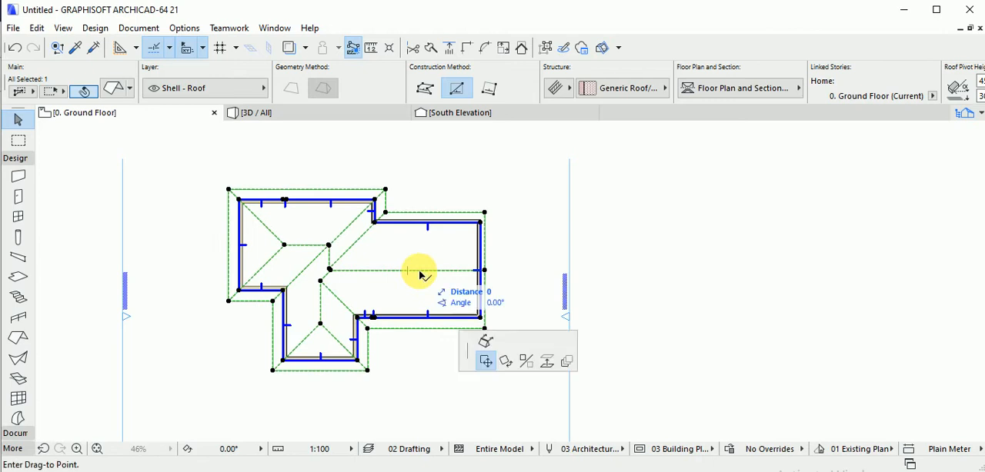
key(Escape)
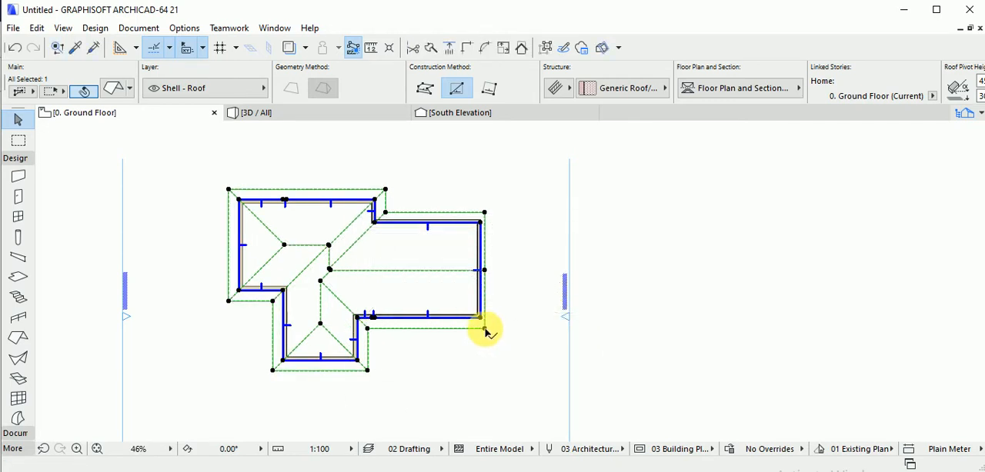
Subtract a small rectangular opening from the east wing's south roof slope, starting at the ridge, and check it in 3D.
click(484, 329)
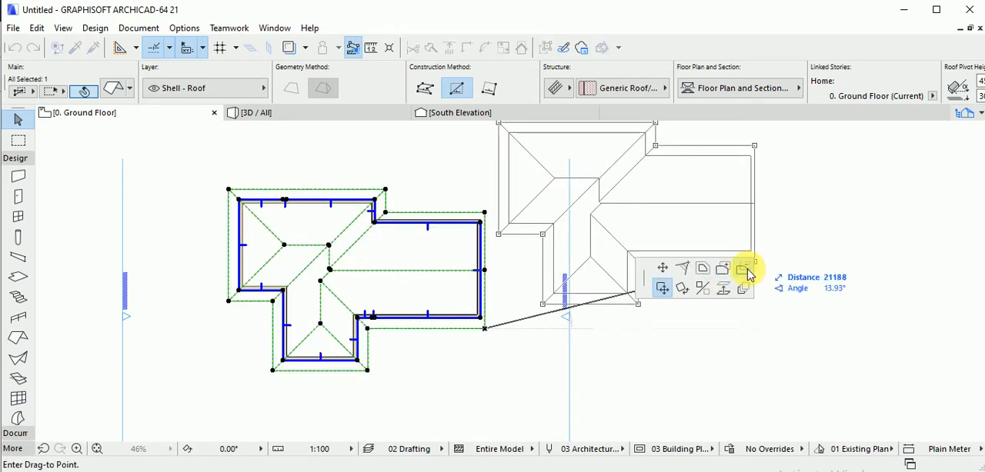
click(744, 270)
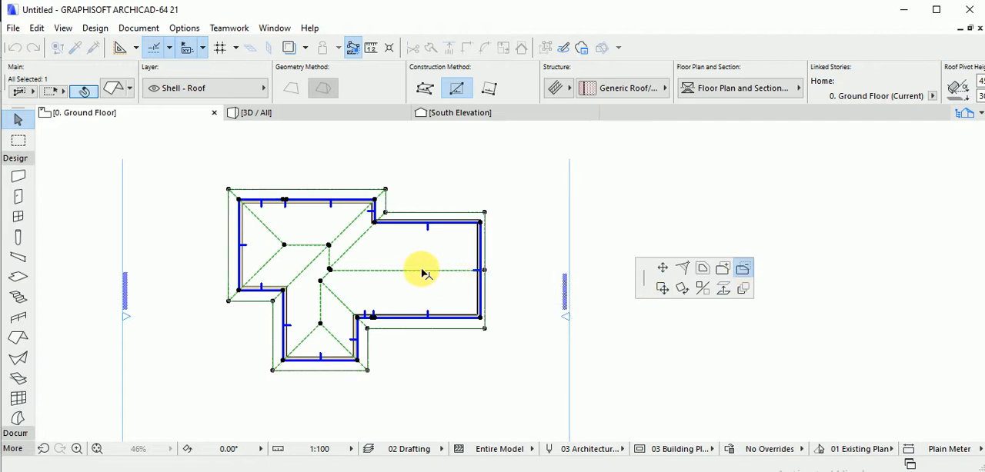
click(422, 271)
click(447, 309)
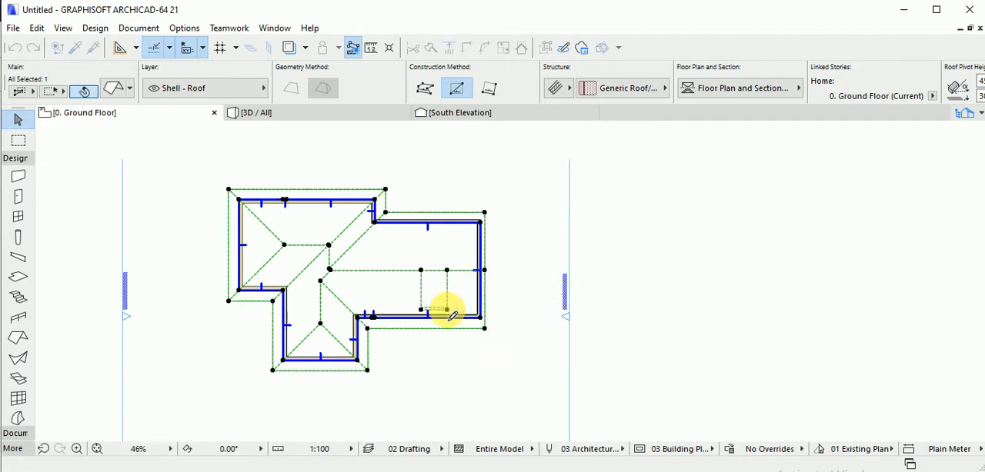
key(F3)
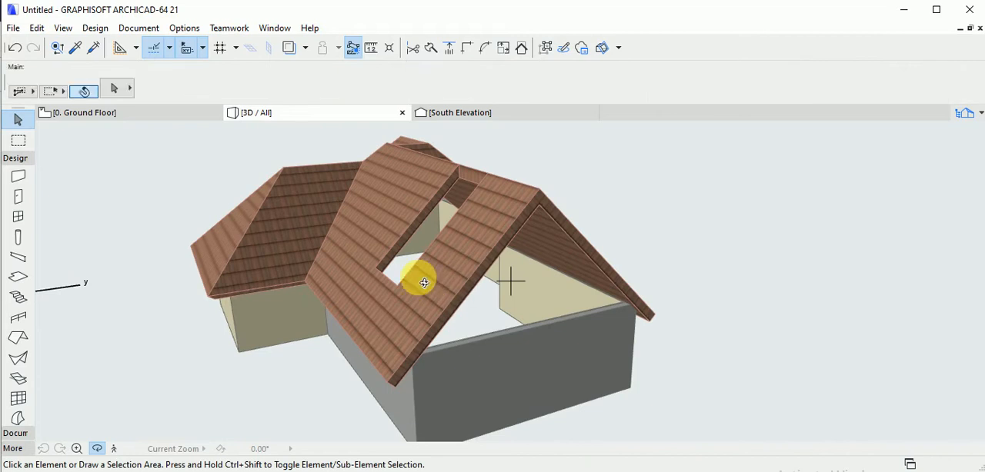
shift+middle_drag(462, 306, 449, 245)
shift+middle_drag(539, 308, 524, 267)
shift+middle_drag(462, 268, 427, 266)
Add a second roof level with 45° pitch and elevation 2000 to the roof's multi-plane geometry, removing the surplus levels.
click(161, 114)
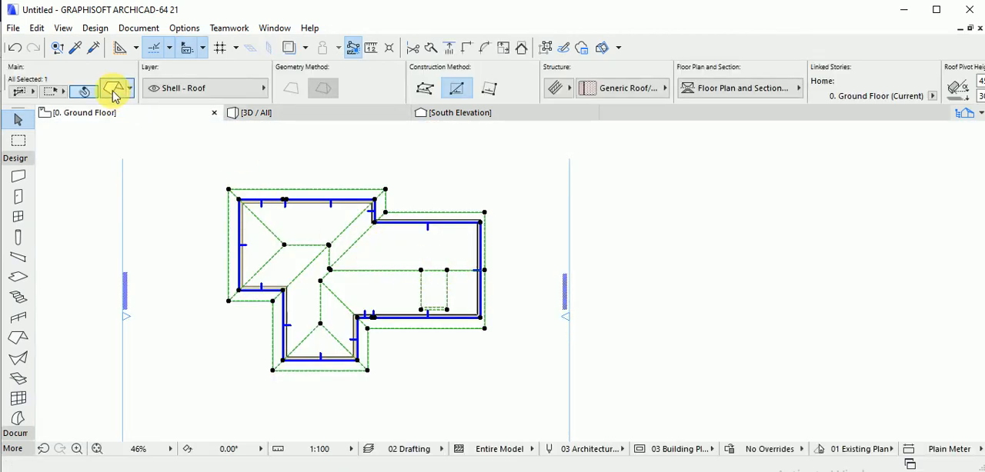
click(113, 89)
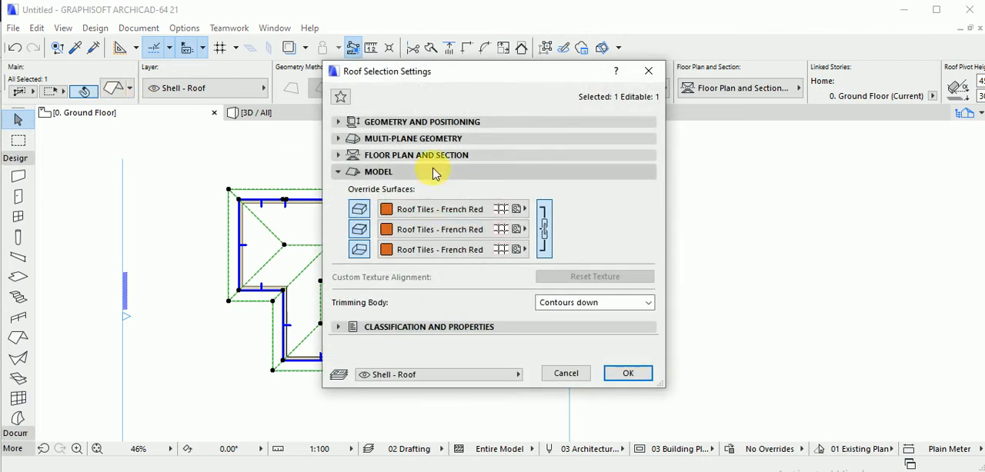
click(438, 123)
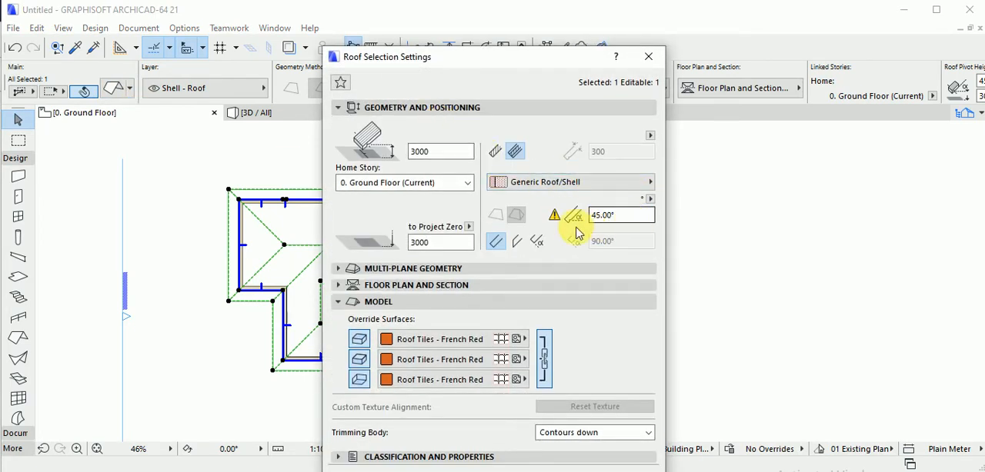
click(391, 268)
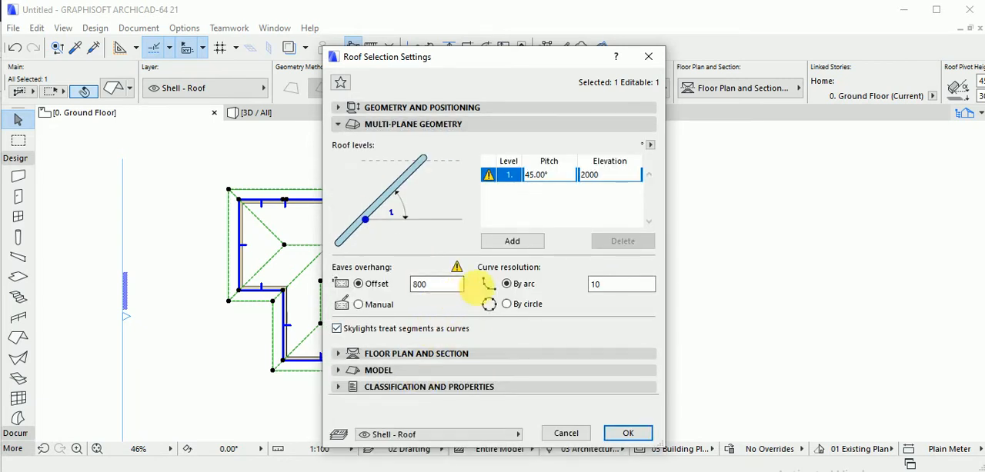
click(529, 245)
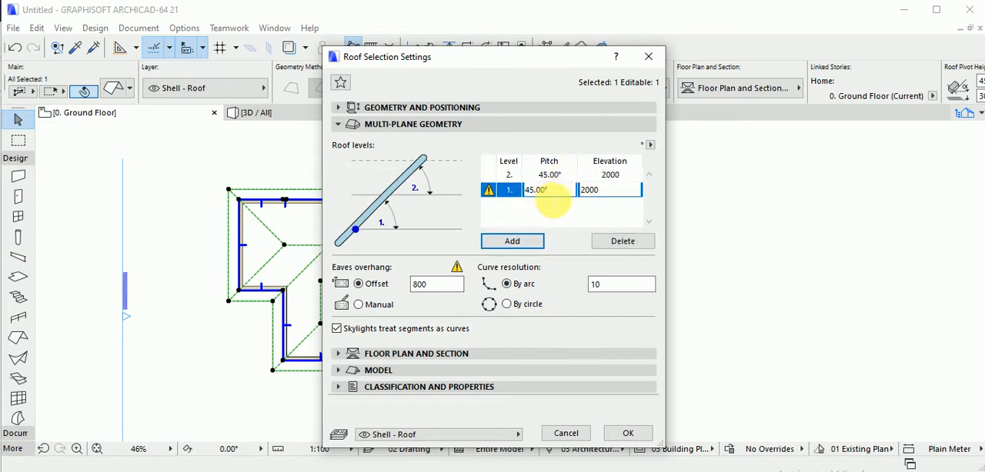
click(512, 241)
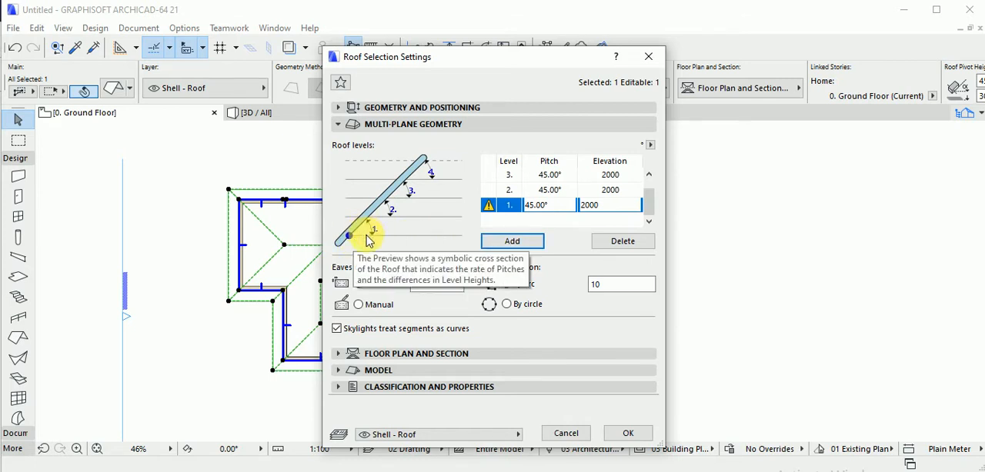
click(577, 175)
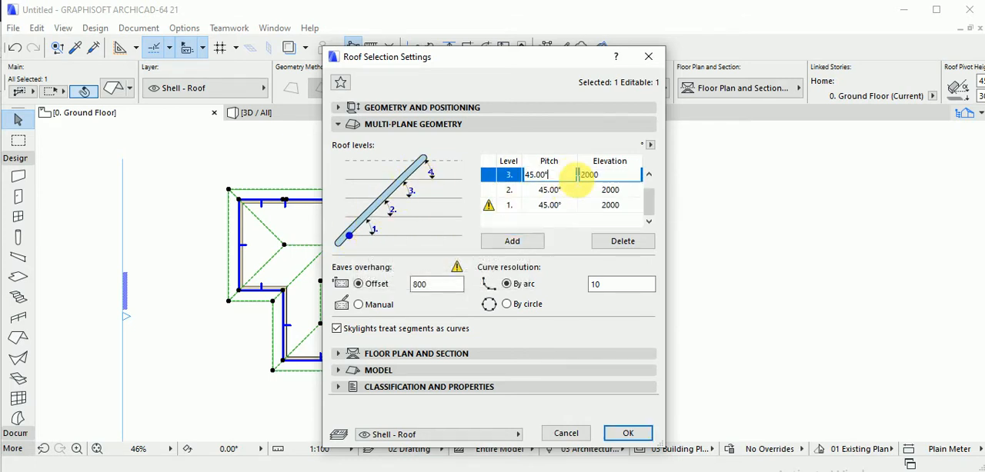
click(625, 243)
click(624, 241)
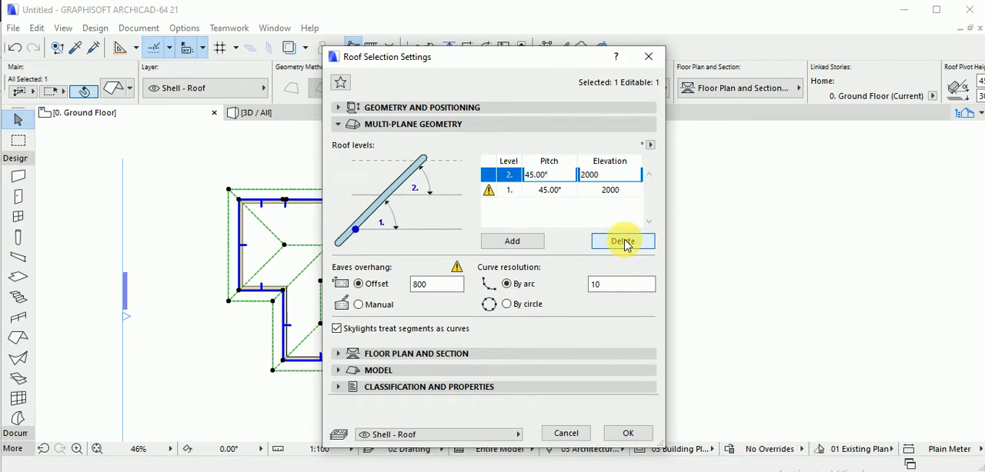
click(626, 435)
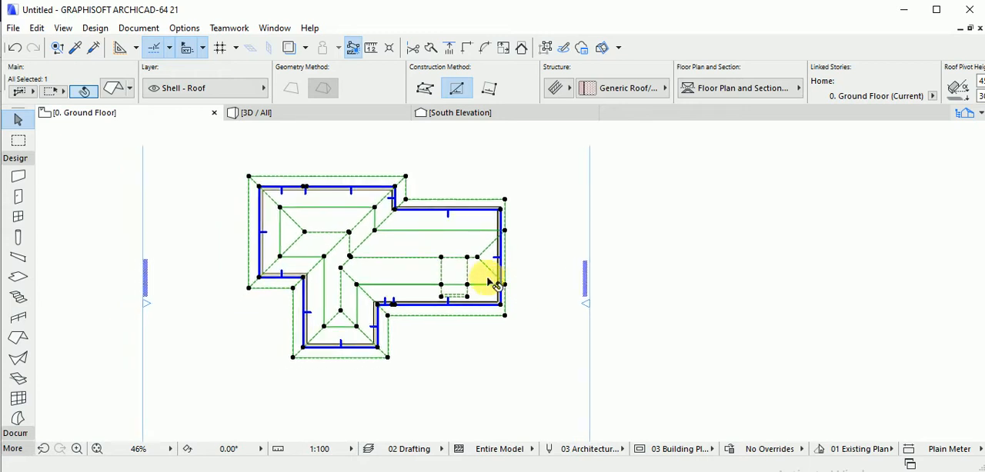
Examine the two-level roof and its opening on the floor plan and from several angles in 3D.
scroll(493, 283, up, 3)
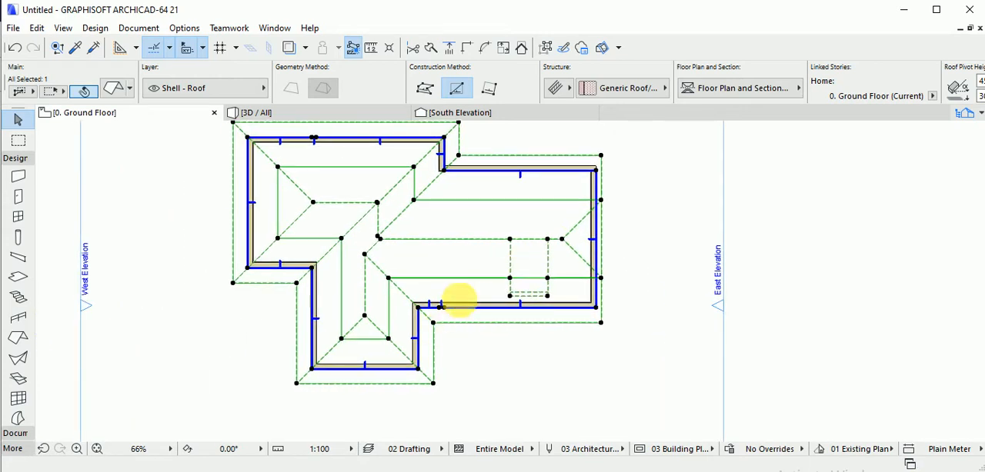
middle_drag(459, 300, 486, 263)
middle_drag(389, 305, 403, 291)
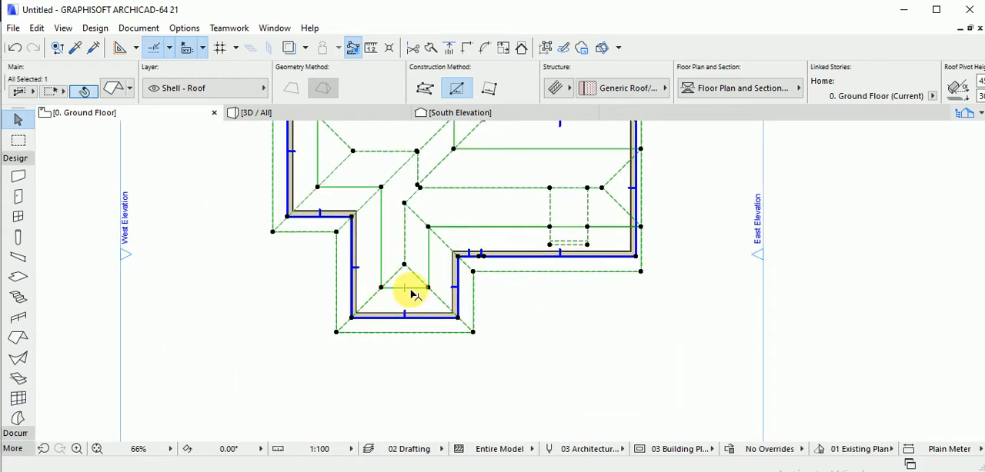
key(F3)
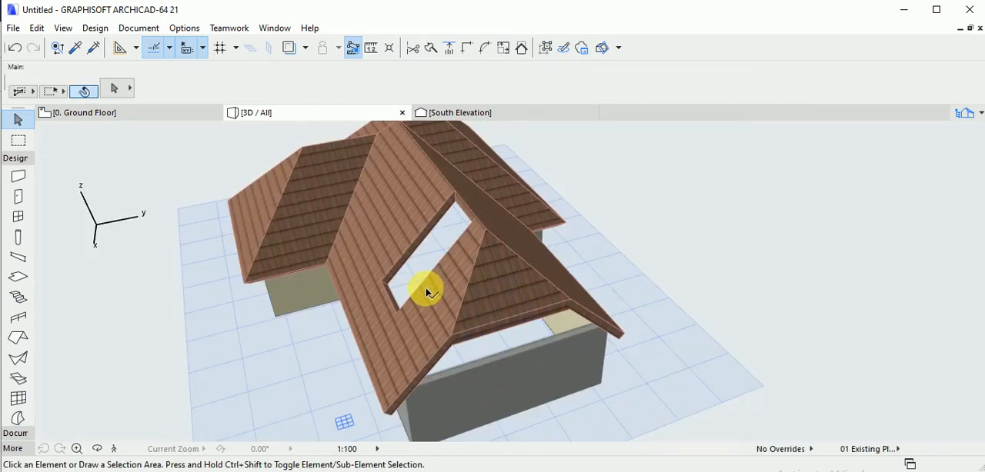
scroll(528, 329, down, 2)
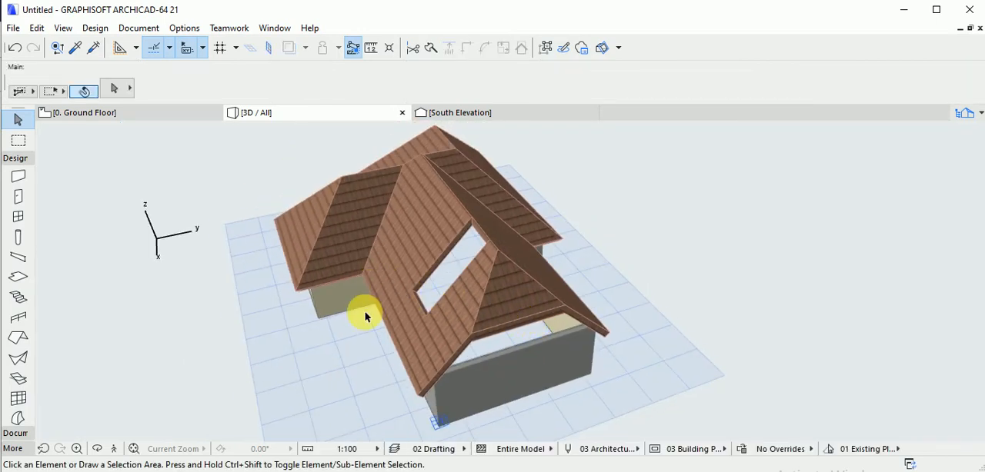
shift+middle_drag(367, 316, 719, 259)
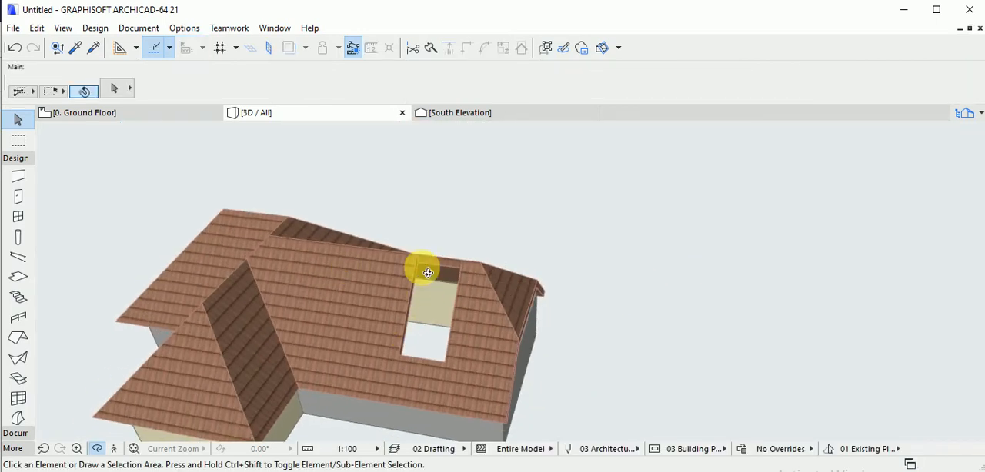
shift+middle_drag(428, 273, 761, 339)
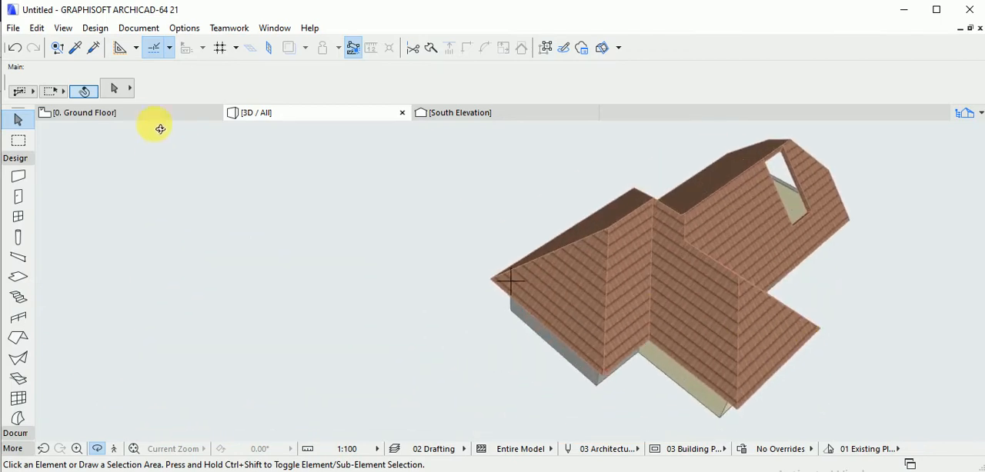
Stretch the south wing's ridge end on the floor plan out to the second-level line and show the roof in 3D.
click(161, 117)
click(407, 270)
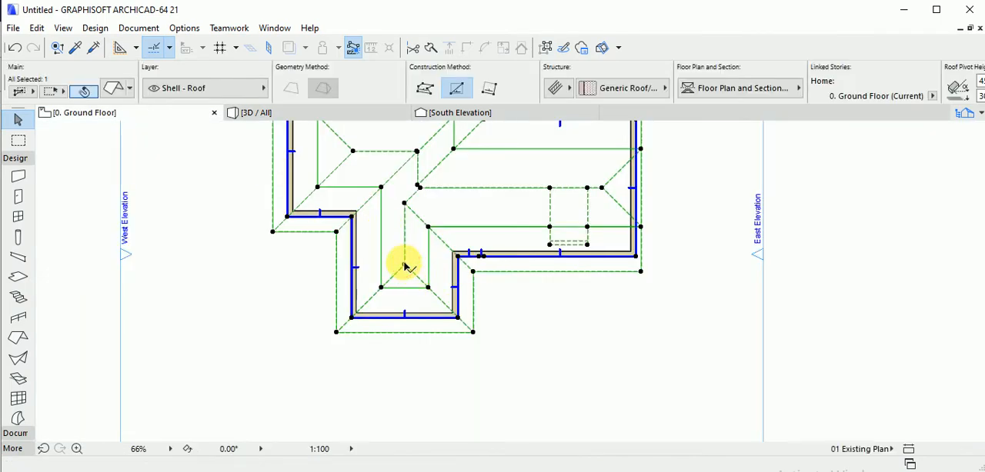
click(405, 266)
key(Escape)
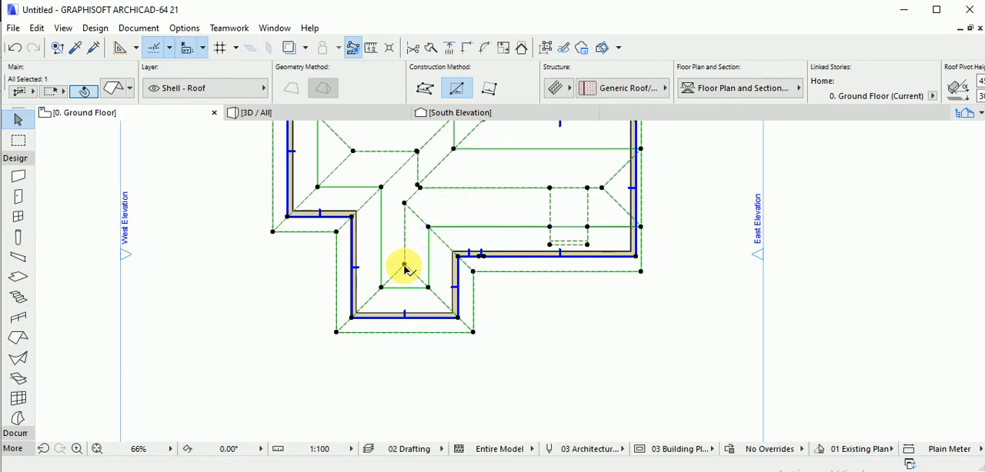
click(404, 269)
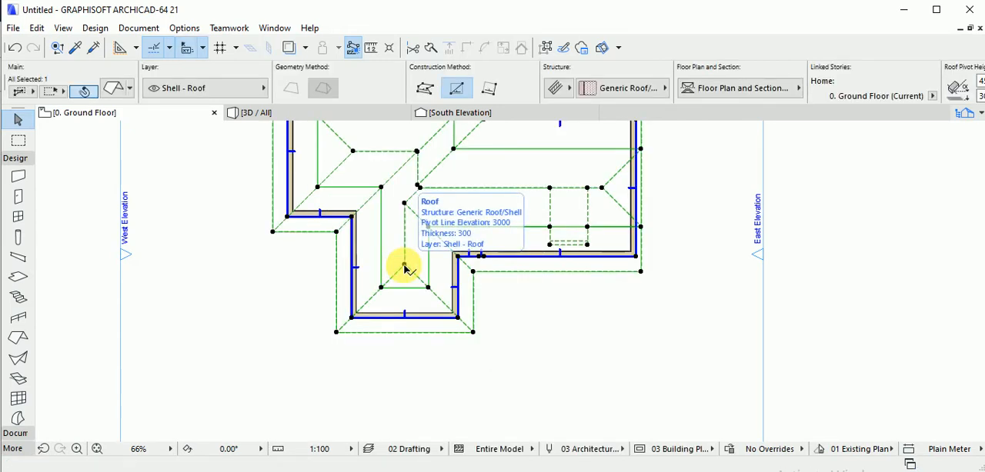
click(404, 266)
click(470, 337)
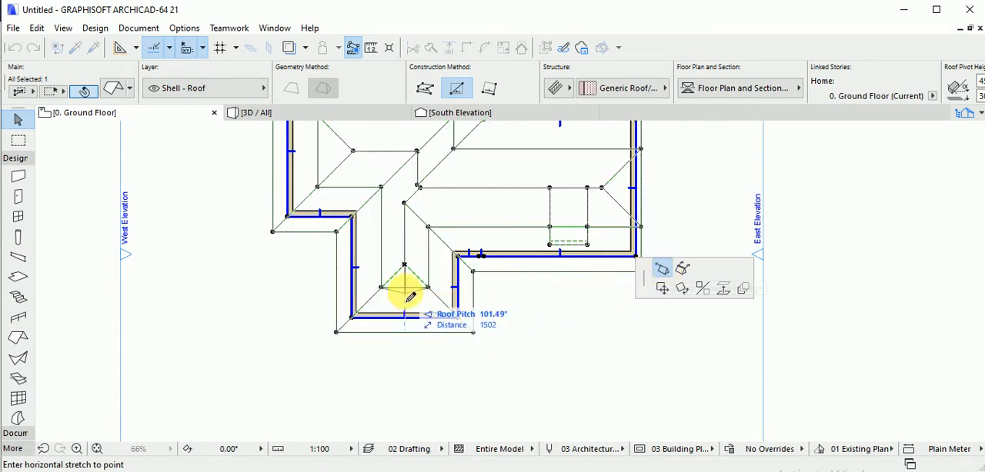
click(404, 289)
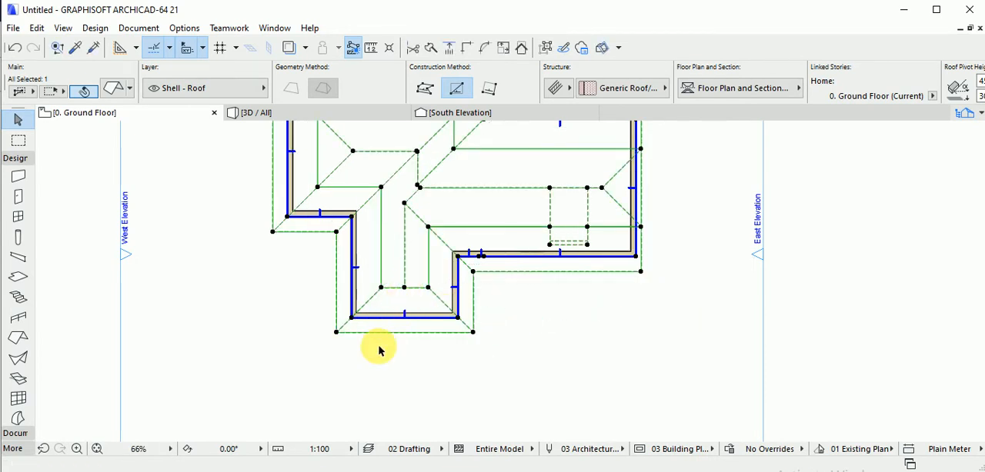
key(F3)
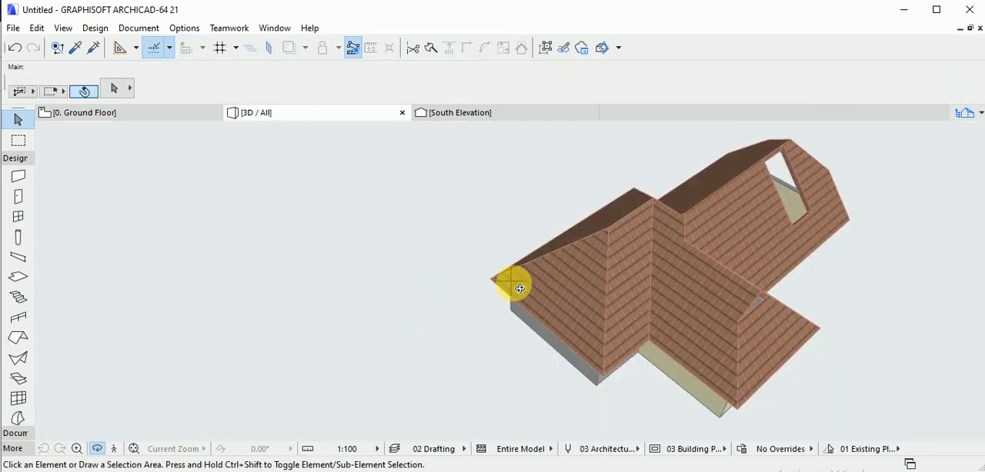
Examine the south wing's stretched gable end and the roof opening in 3D from several angles and close up.
drag(519, 288, 504, 228)
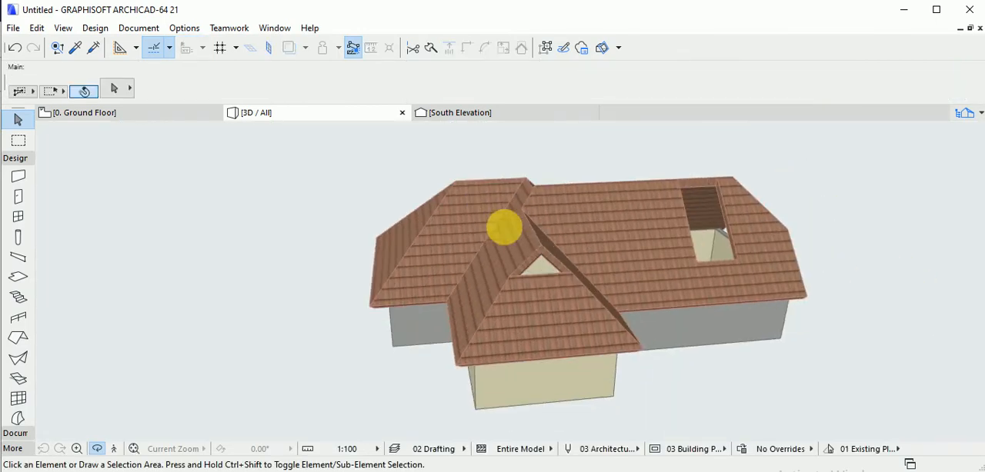
scroll(549, 269, up, 10)
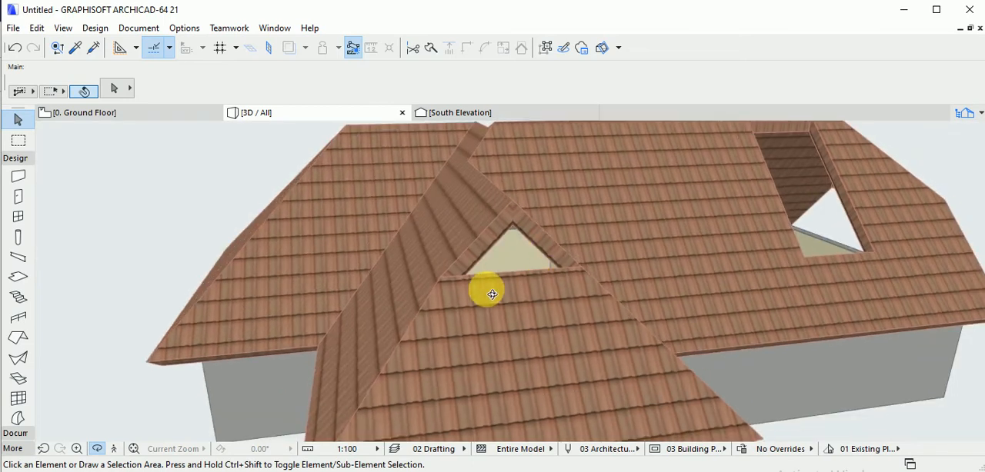
drag(493, 295, 541, 297)
scroll(541, 297, up, 3)
middle_drag(541, 297, 537, 285)
drag(537, 285, 552, 292)
scroll(568, 287, down, 3)
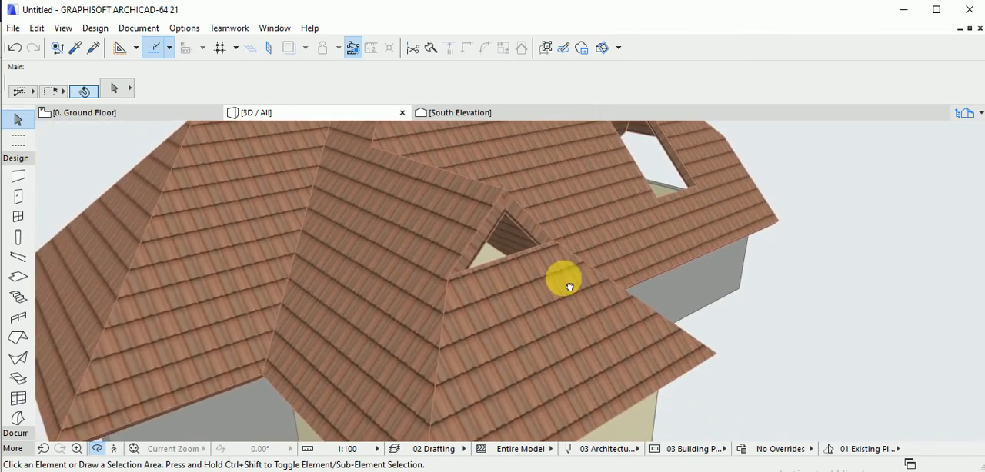
scroll(569, 288, down, 6)
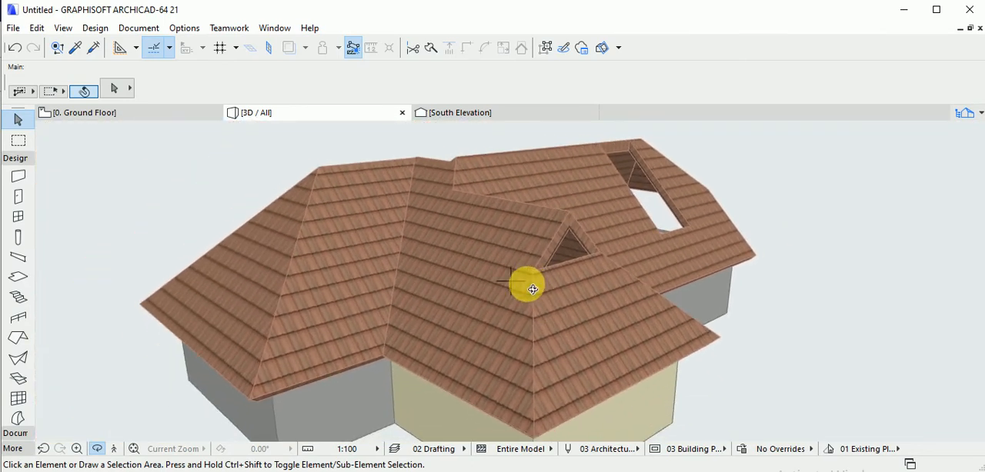
drag(533, 290, 501, 313)
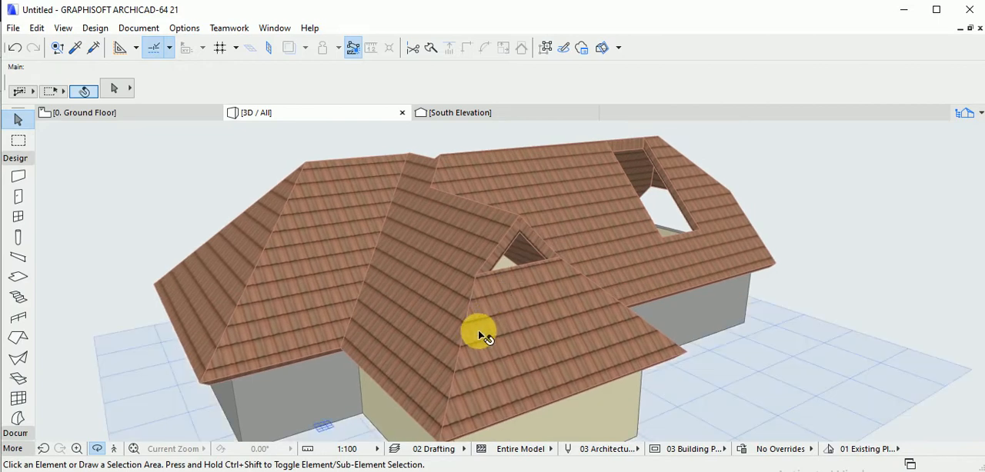
Try stretching the west wing's ridge end horizontally outward to form an upper-level gable in 3D, and undo the stretch.
click(478, 331)
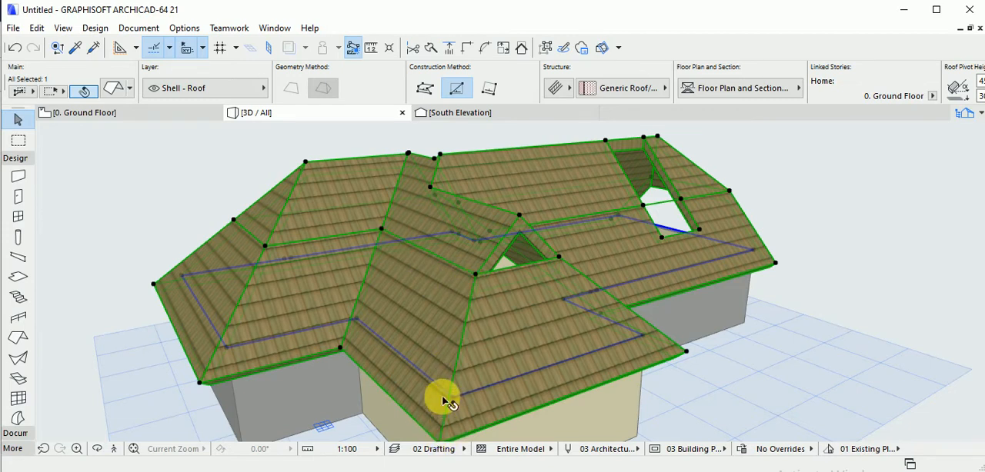
middle_drag(442, 399, 442, 375)
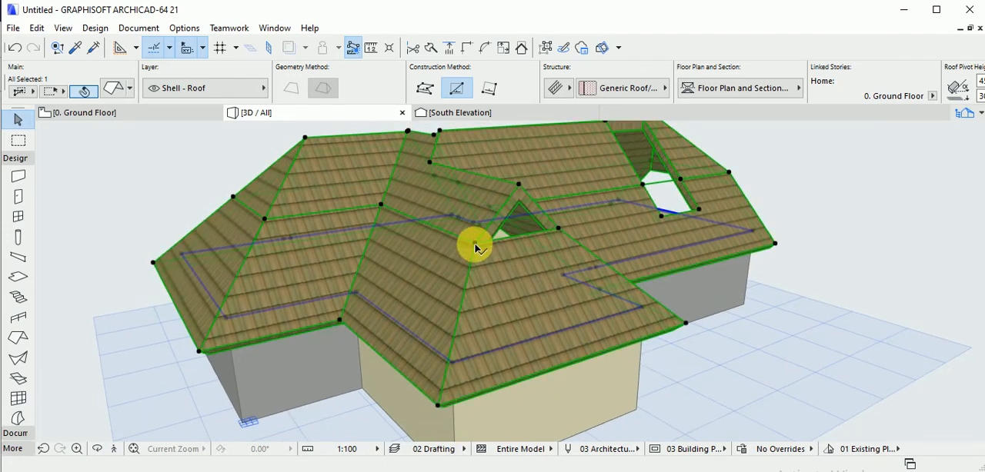
middle_drag(482, 229, 479, 269)
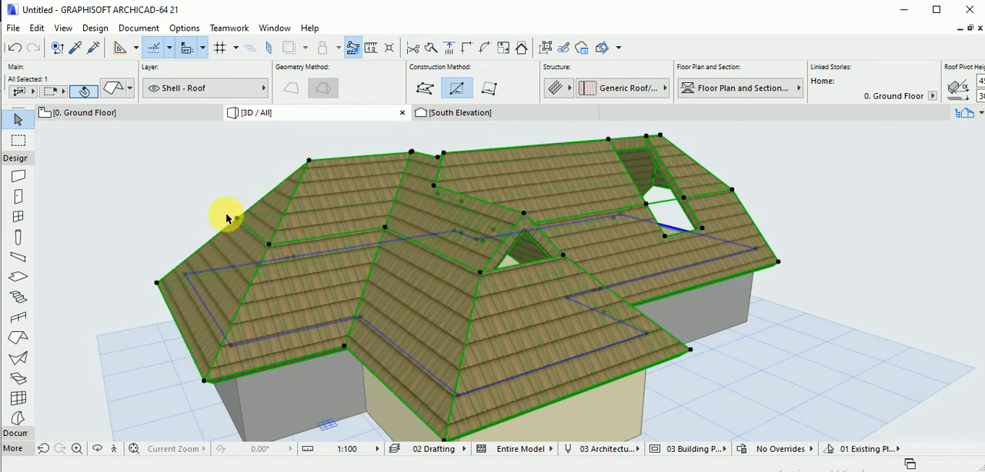
scroll(494, 278, down, 1)
middle_drag(495, 278, 453, 288)
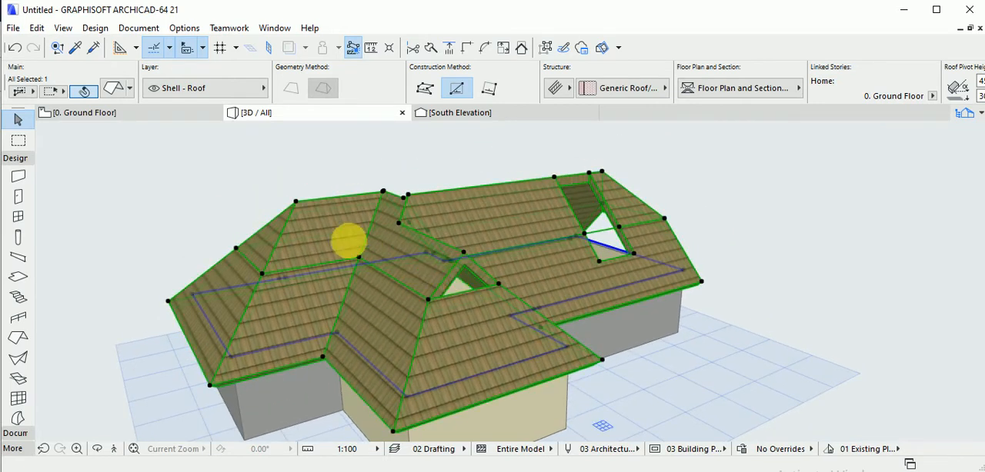
click(294, 204)
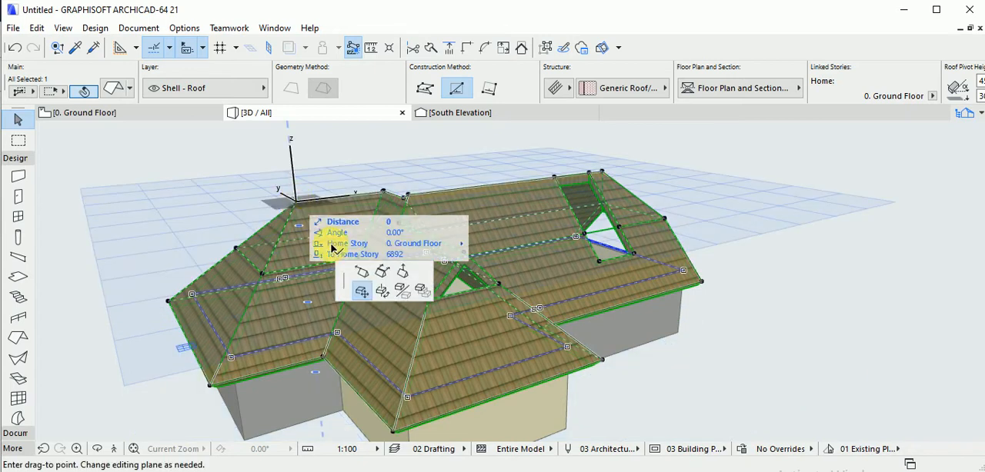
click(364, 273)
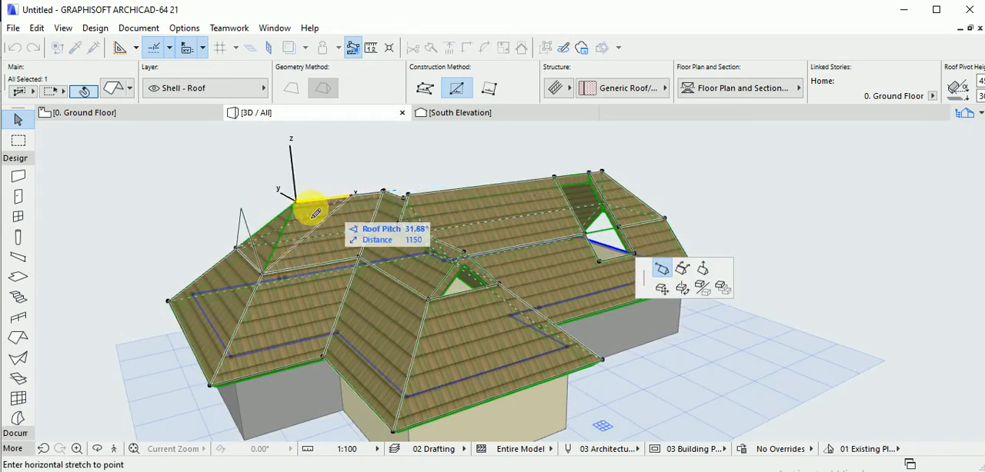
click(241, 209)
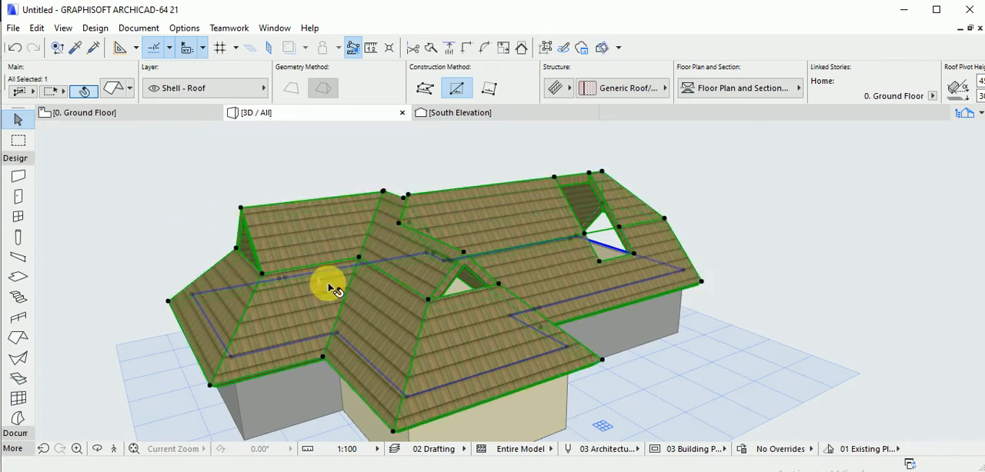
key(ctrl+z)
Repeat the outward stretch of the west wing's ridge end, inspect the gable in 3D, and undo the stretch again.
click(299, 207)
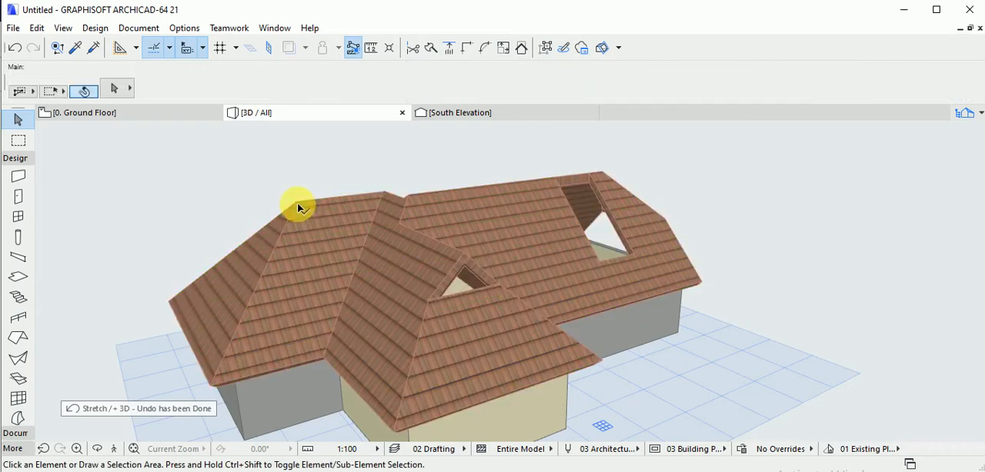
click(301, 210)
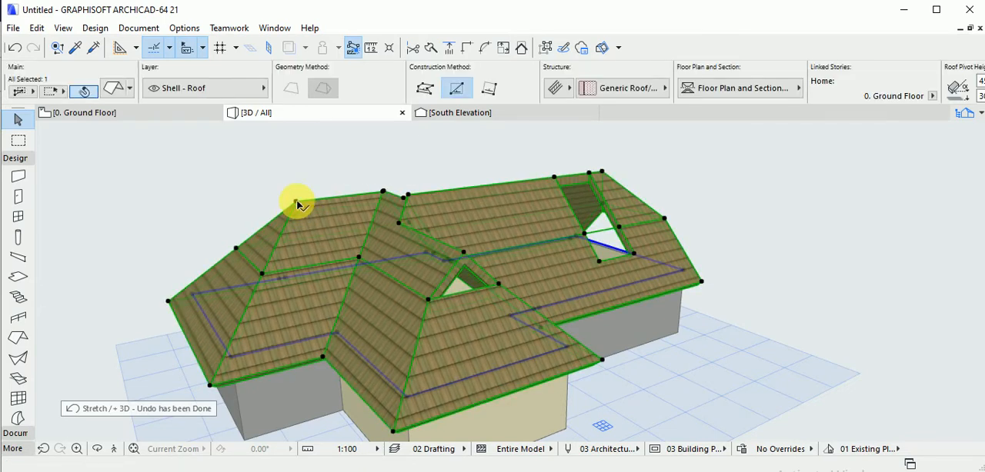
click(298, 203)
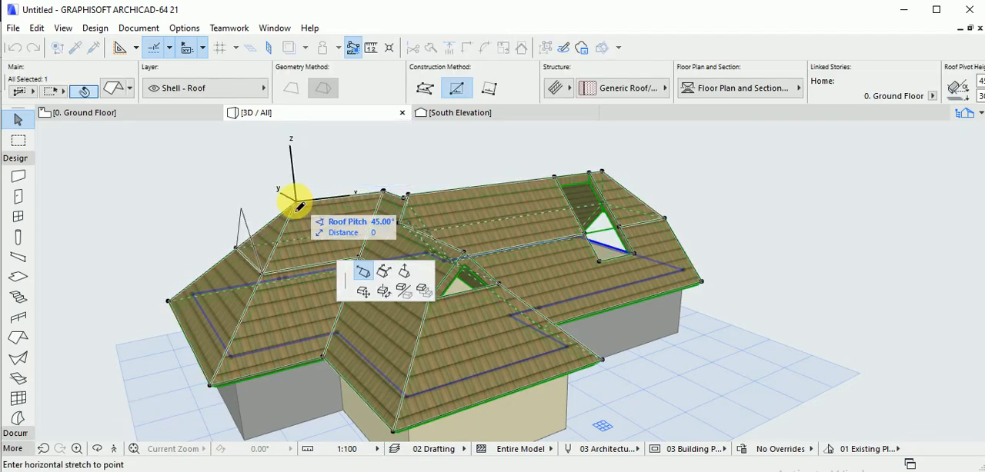
click(240, 210)
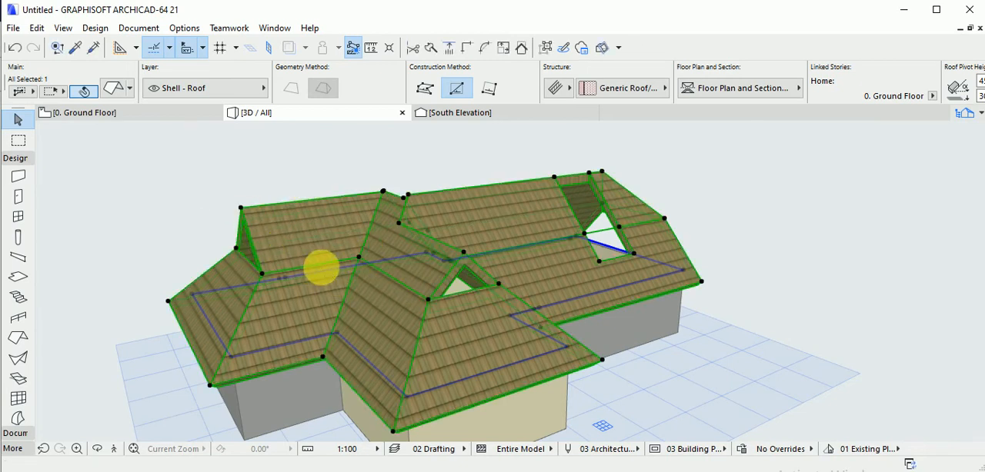
shift+middle_drag(319, 268, 347, 279)
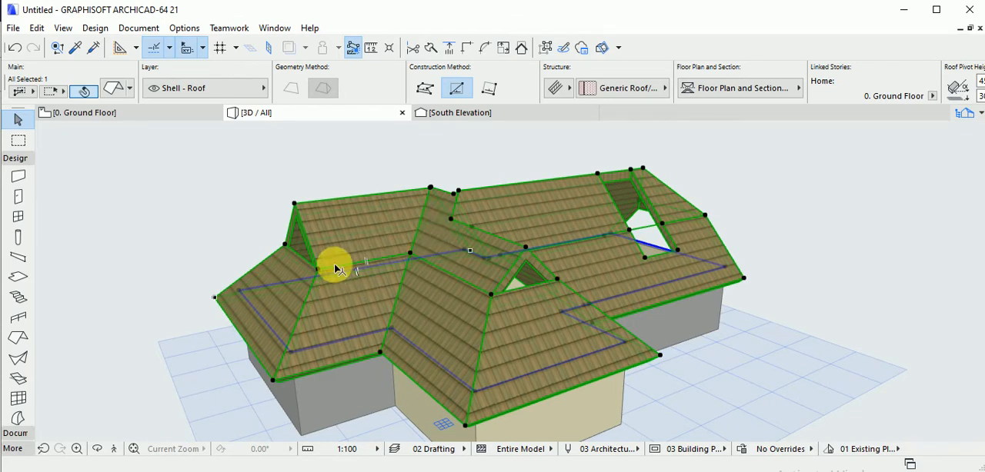
key(ctrl+z)
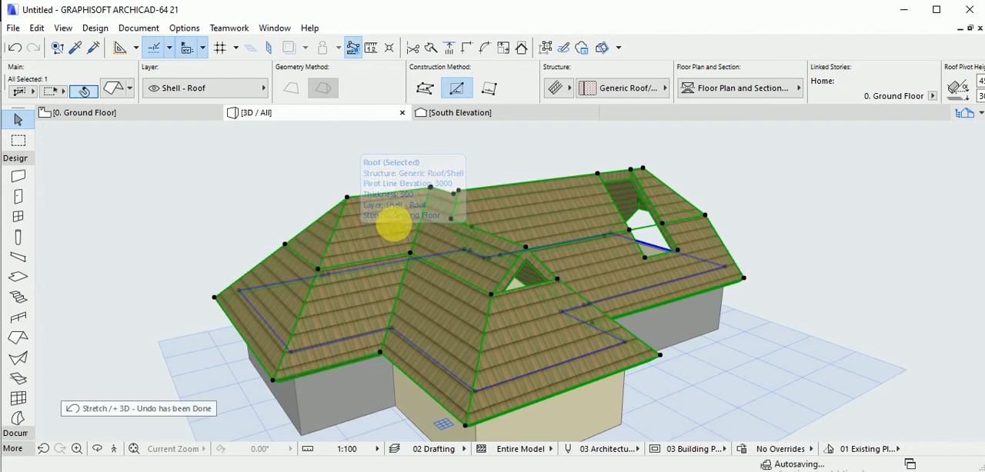
Delete the multi-plane roof from the Ground Floor plan, keeping the walls.
click(197, 113)
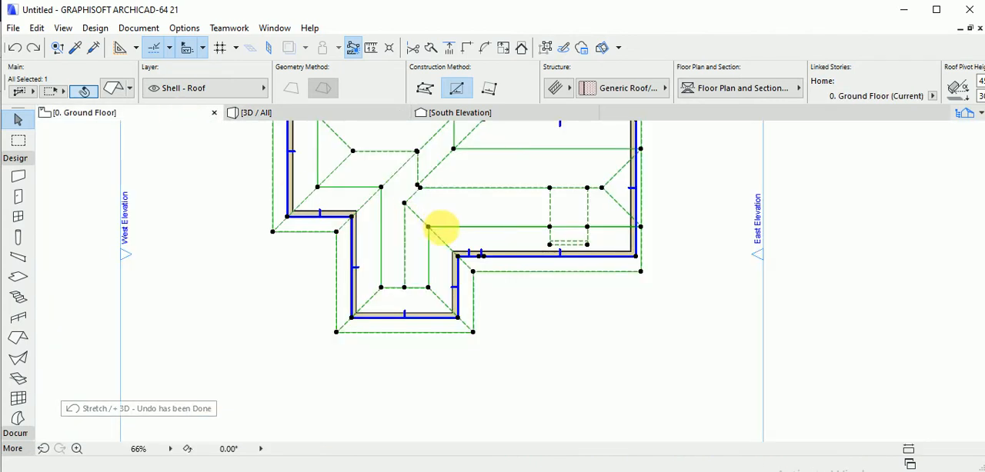
scroll(439, 227, down, 3)
scroll(453, 243, up, 4)
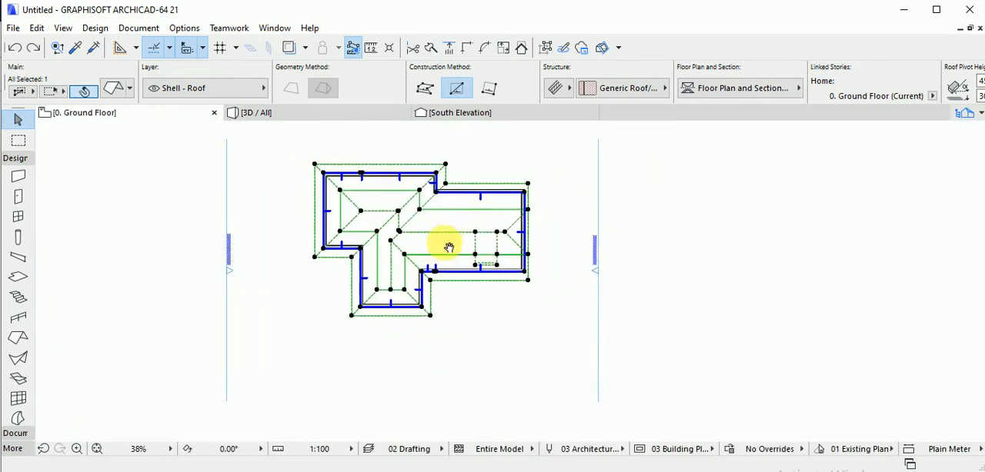
scroll(466, 253, down, 3)
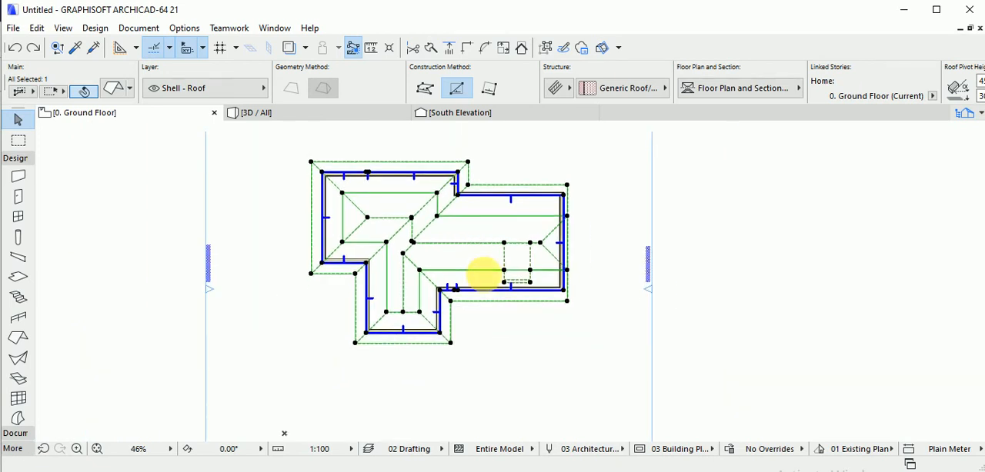
click(514, 334)
middle_drag(511, 305, 508, 319)
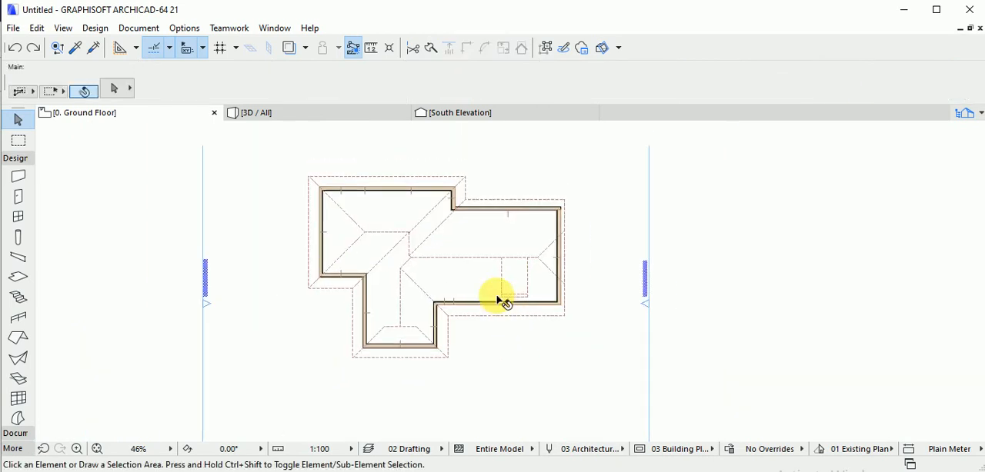
middle_drag(483, 285, 496, 279)
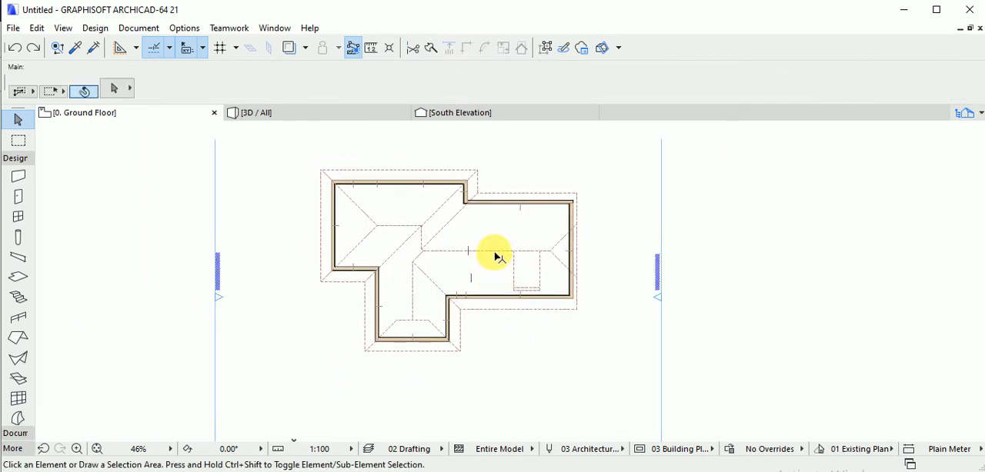
click(496, 256)
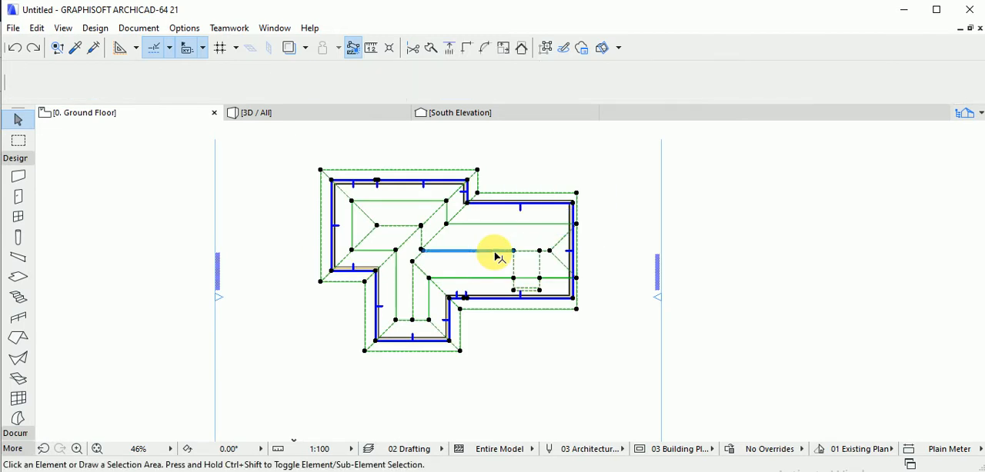
key(Delete)
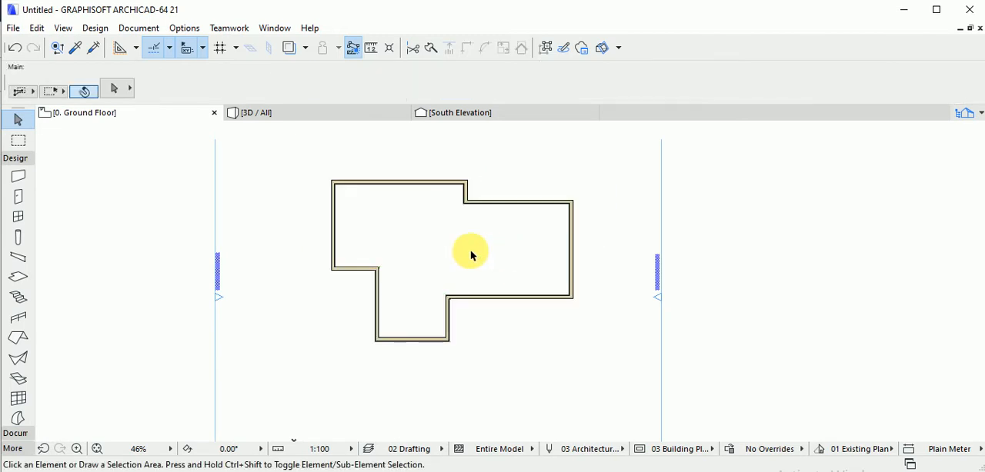
Start a new multi-plane roof on the Ground Floor from the exterior wall outline with the Magic Wand.
click(18, 339)
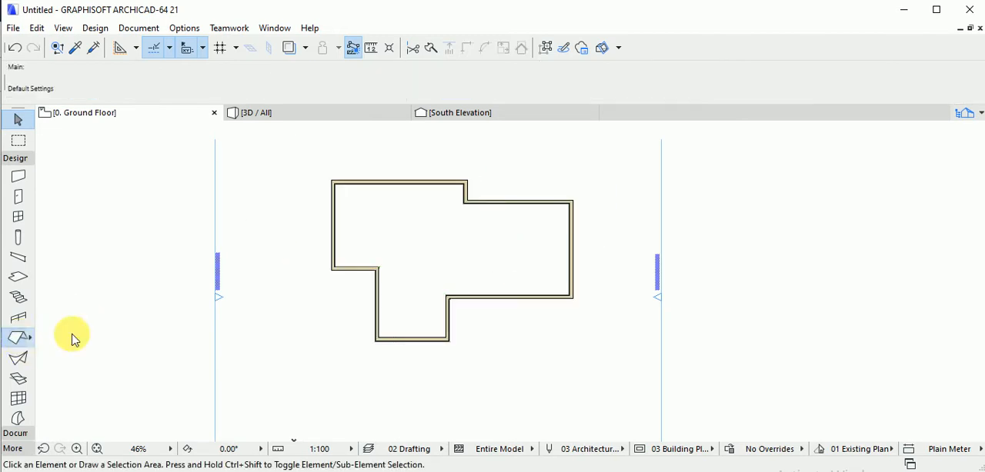
click(471, 304)
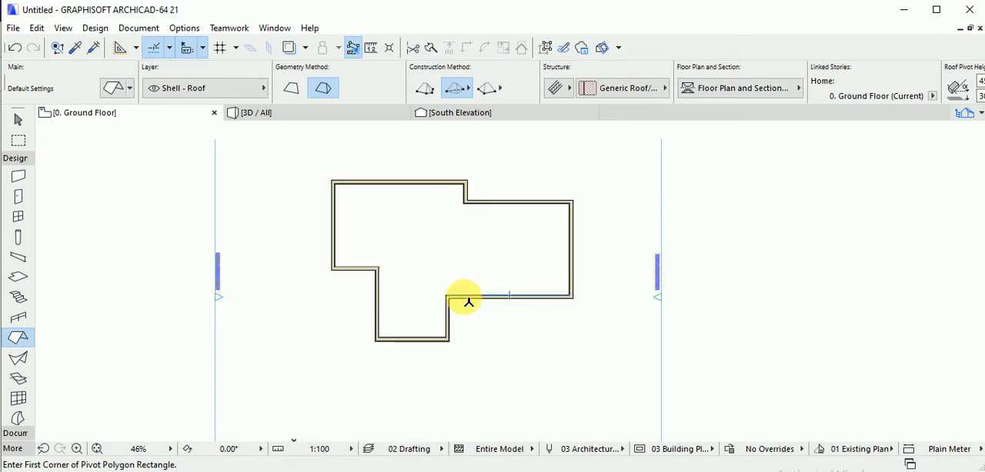
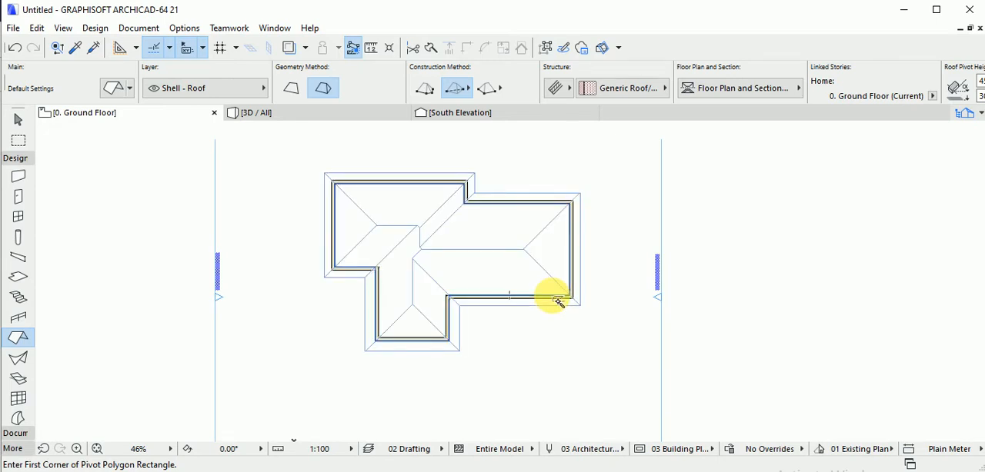
Create the multi-plane roof from the exterior wall outline with the Magic Wand and check it in 3D.
click(558, 302)
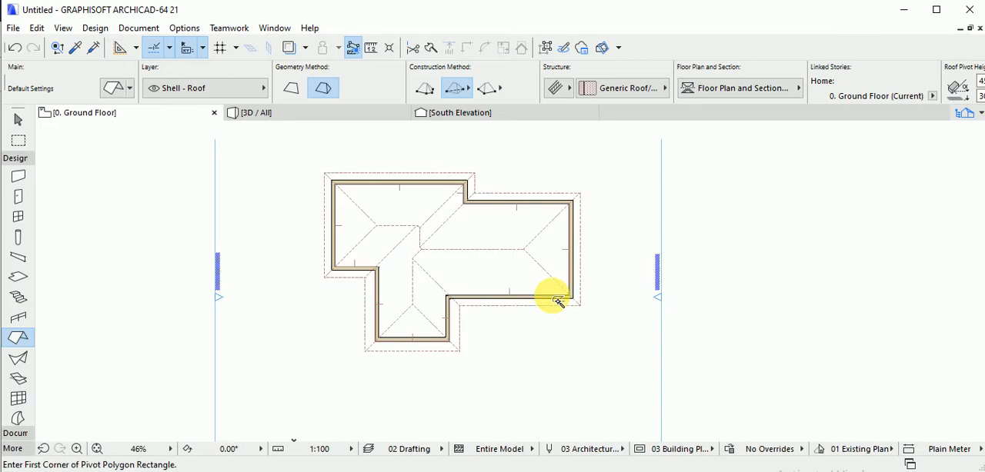
middle_drag(554, 340, 549, 375)
scroll(542, 306, up, 2)
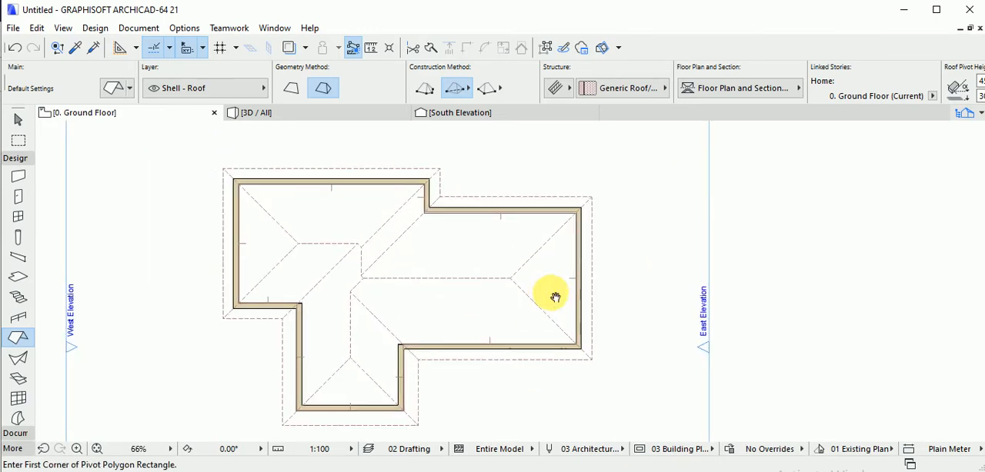
key(F3)
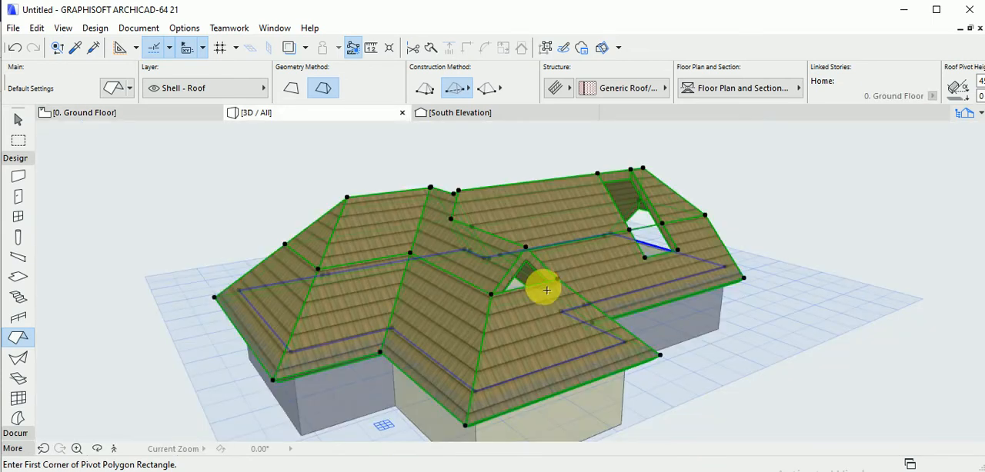
scroll(422, 293, down, 2)
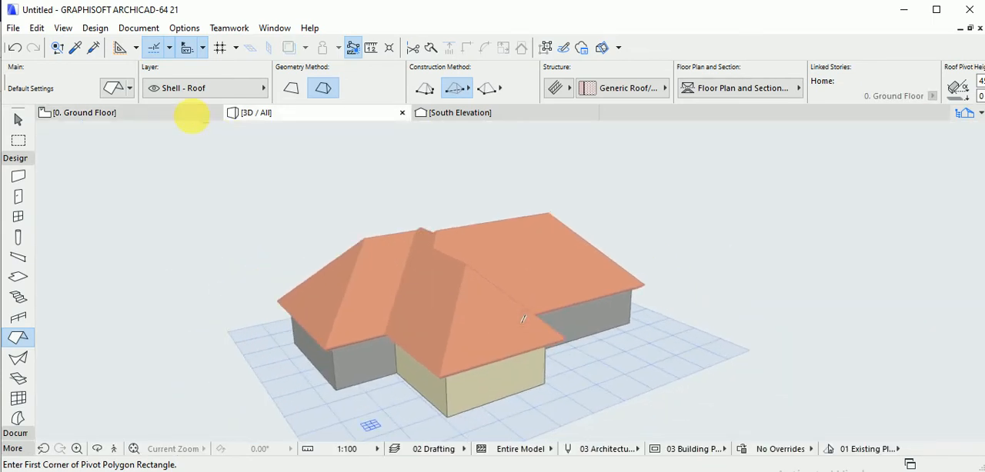
Draw a rectangular multi-plane roof around the whole house on the Ground Floor plan.
click(191, 113)
scroll(300, 196, down, 4)
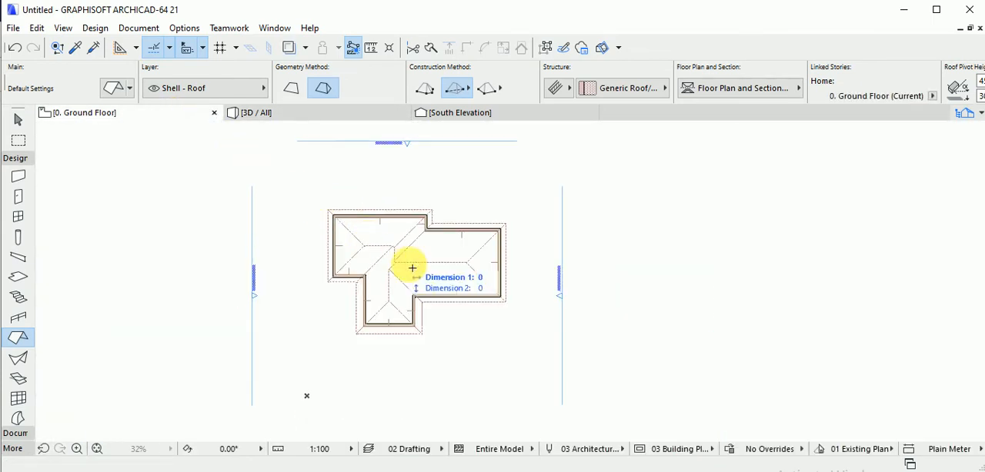
click(538, 369)
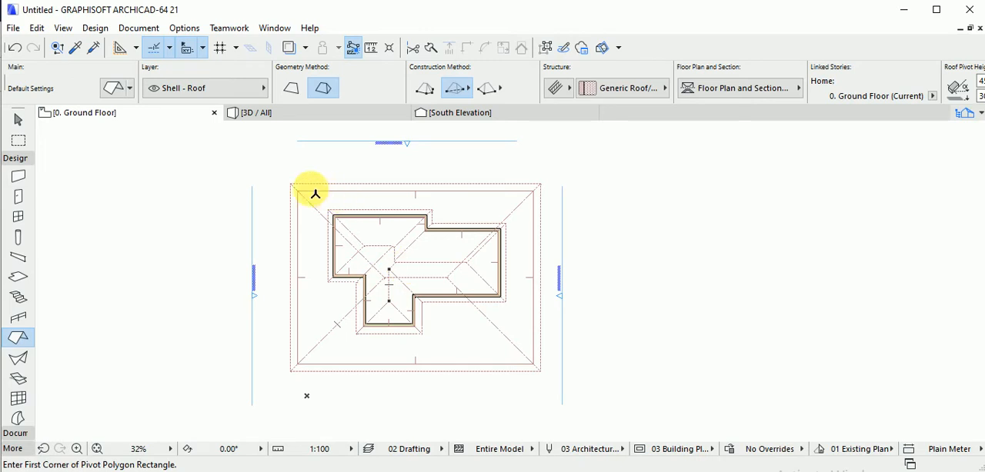
Delete all walls and roofs from the Ground Floor plan.
key(Escape)
drag(271, 169, 552, 385)
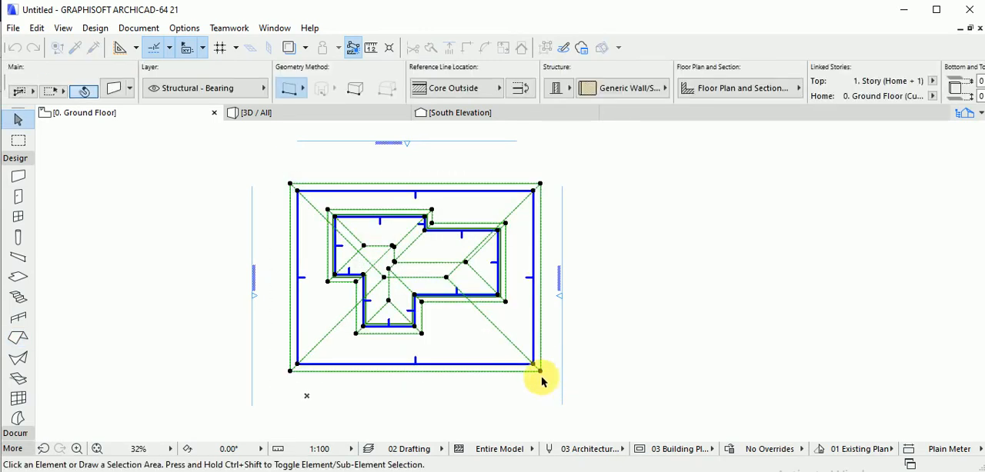
key(Delete)
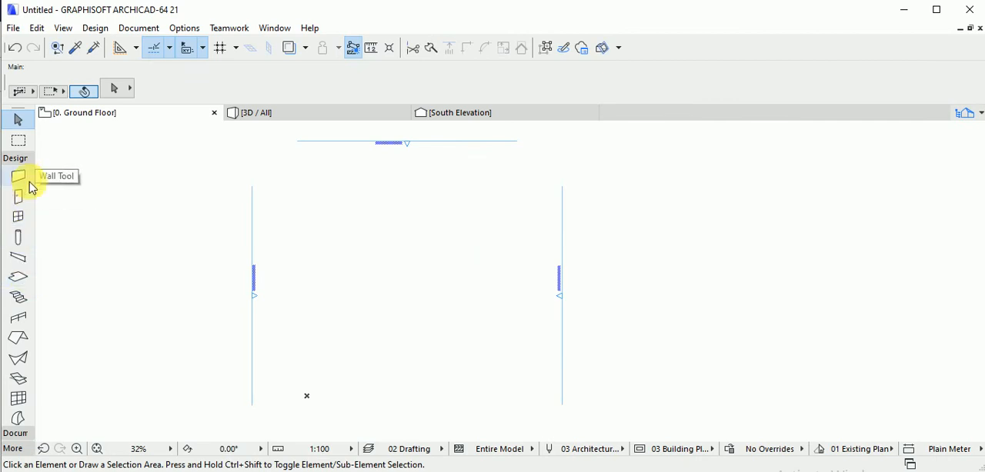
click(19, 179)
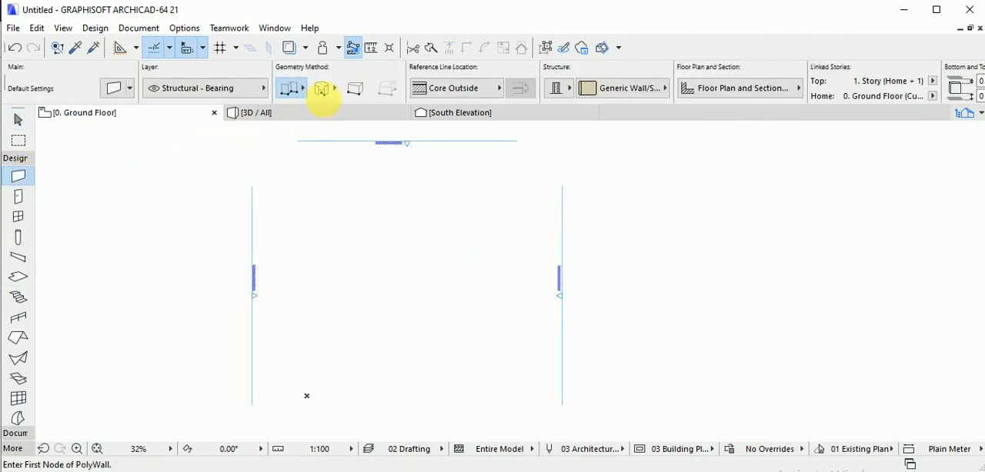
click(342, 234)
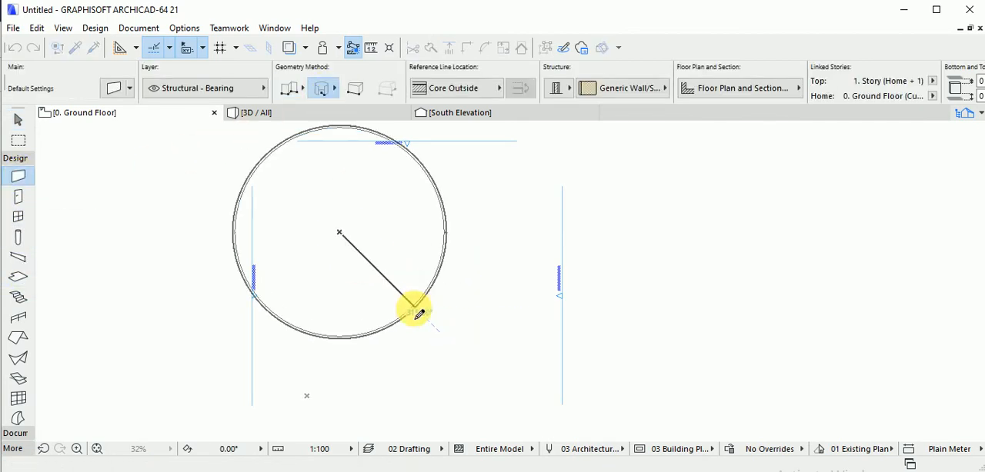
click(416, 308)
click(413, 218)
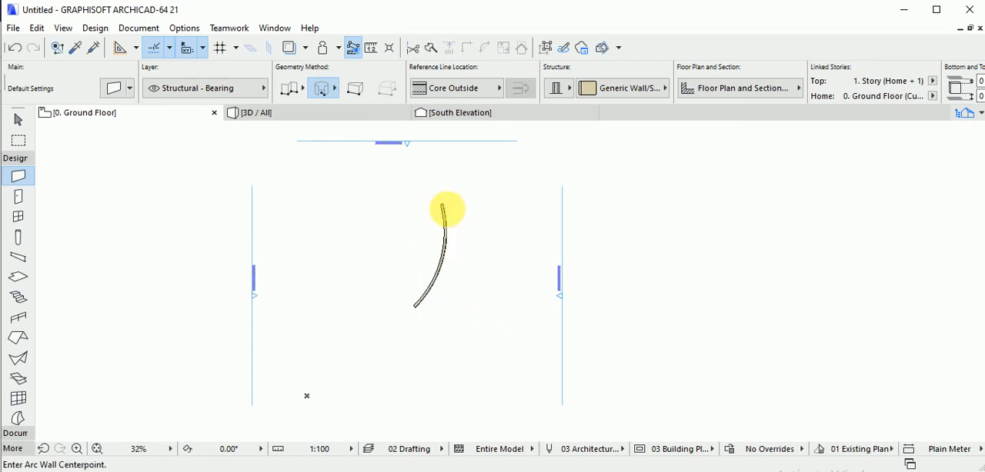
key(Escape)
click(444, 245)
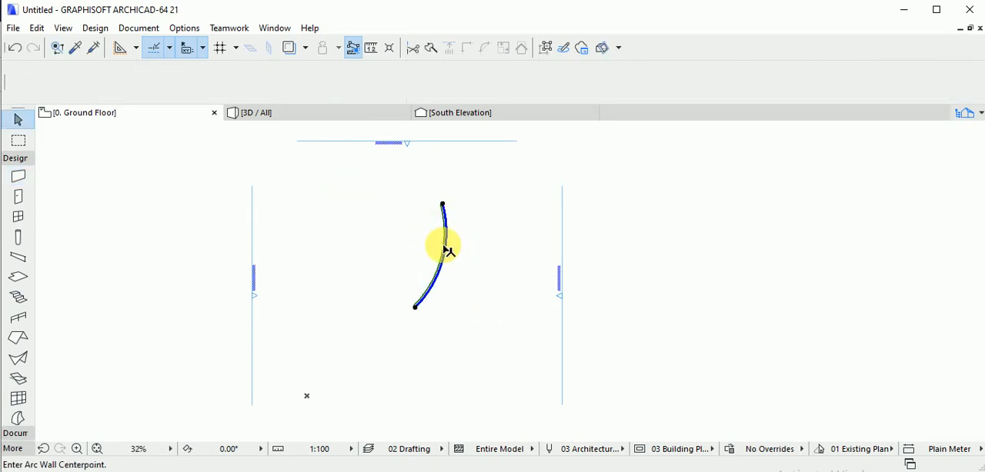
key(Delete)
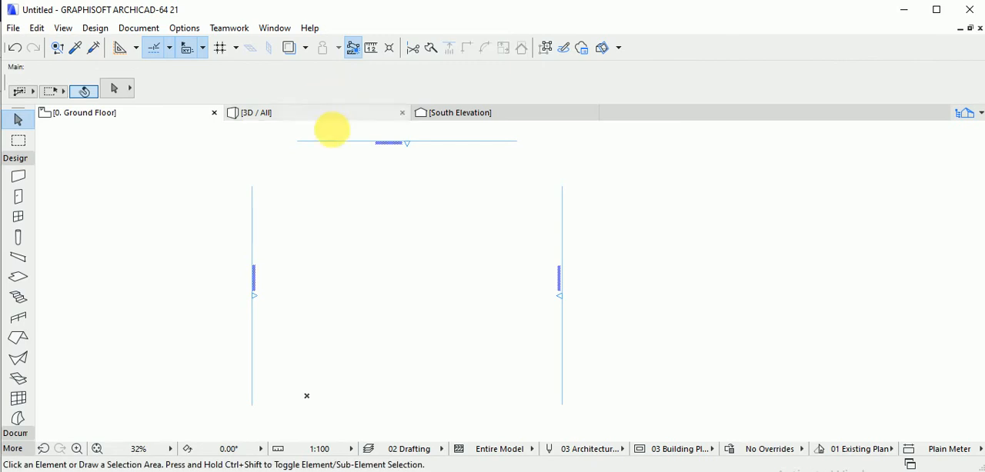
Draw a full-circle wall on the empty Ground Floor plan using the curved wall geometry method.
click(19, 176)
click(324, 91)
click(354, 218)
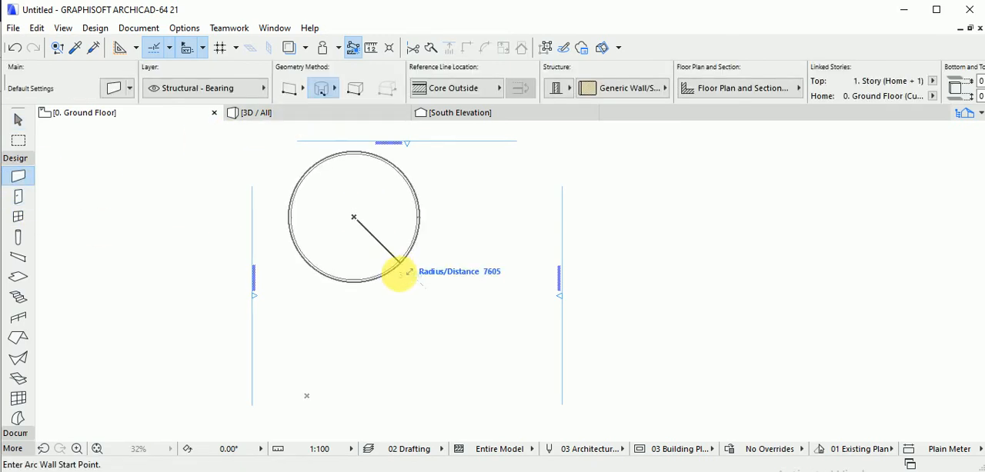
click(395, 249)
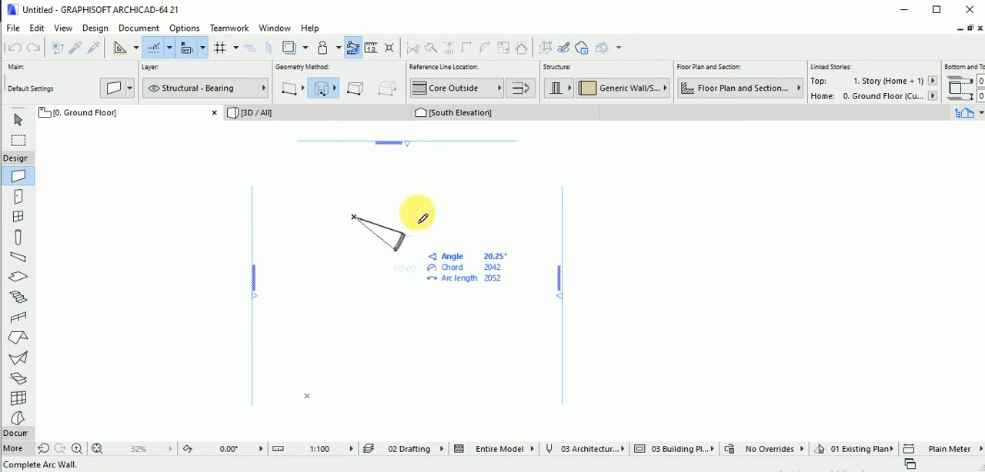
click(399, 254)
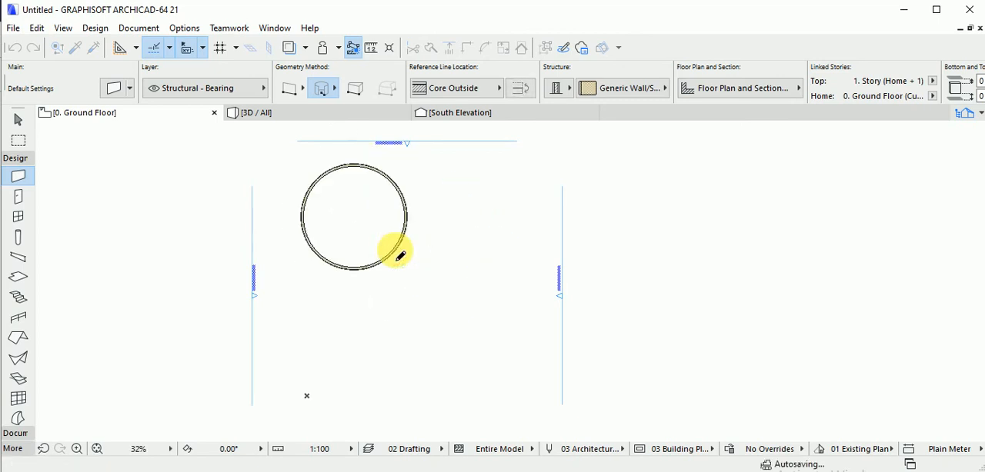
Draw a larger circular wall overlapping the first one, plus a smaller one with a radius of about 4900 crossing both.
click(413, 252)
click(444, 307)
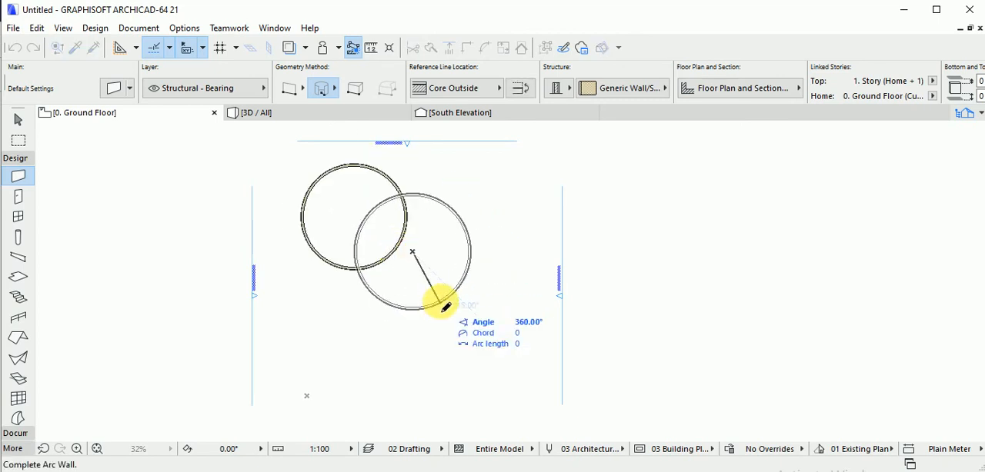
click(441, 302)
click(333, 244)
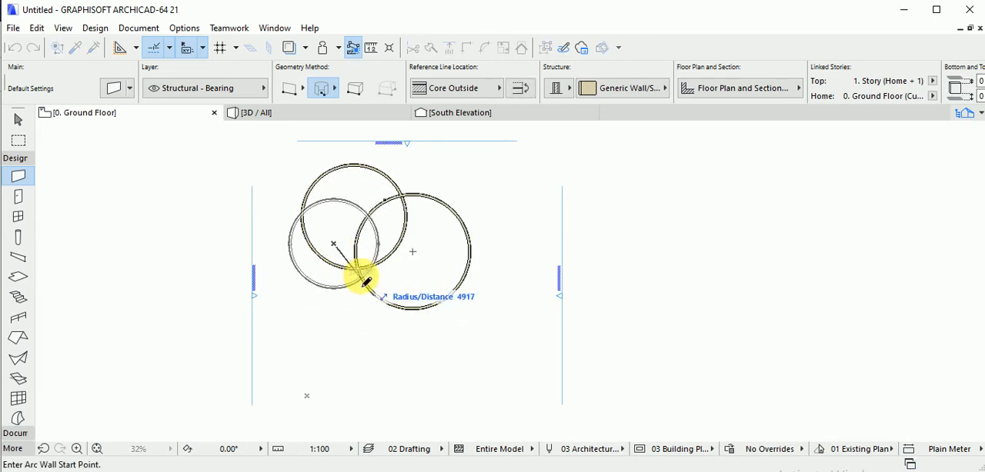
click(366, 282)
click(366, 281)
key(Escape)
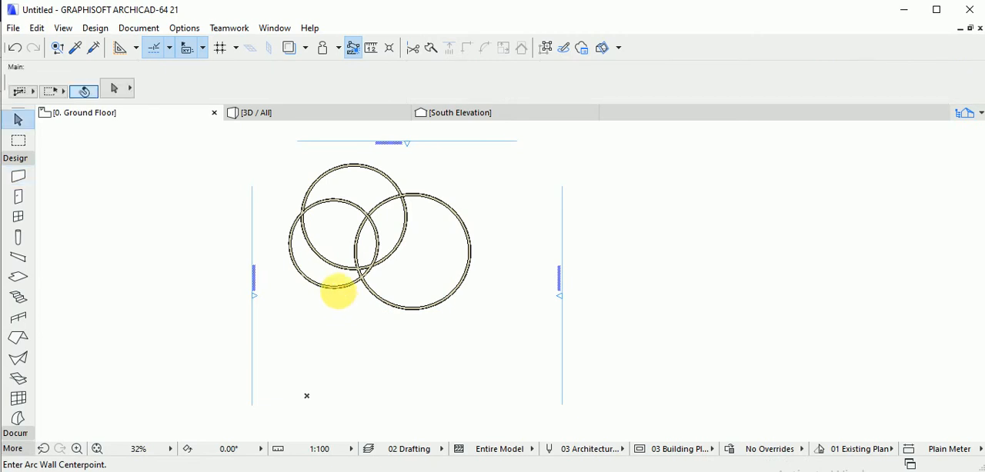
Move the smallest circular wall diagonally down toward the largest circle so that all three circles overlap.
click(339, 289)
drag(336, 283, 359, 307)
click(400, 322)
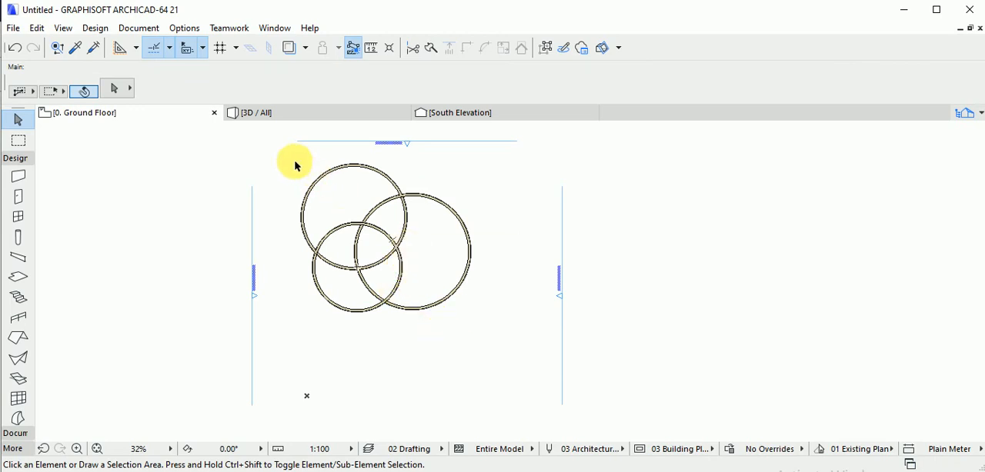
drag(296, 165, 464, 339)
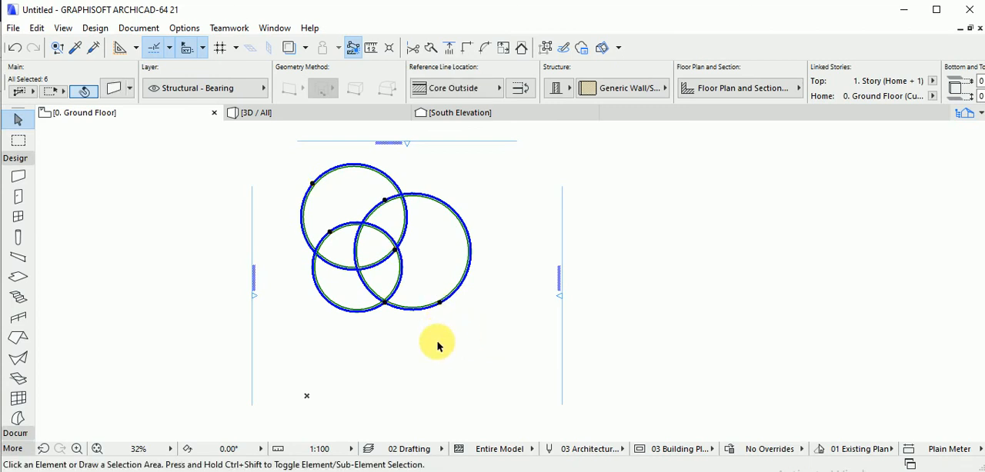
click(435, 352)
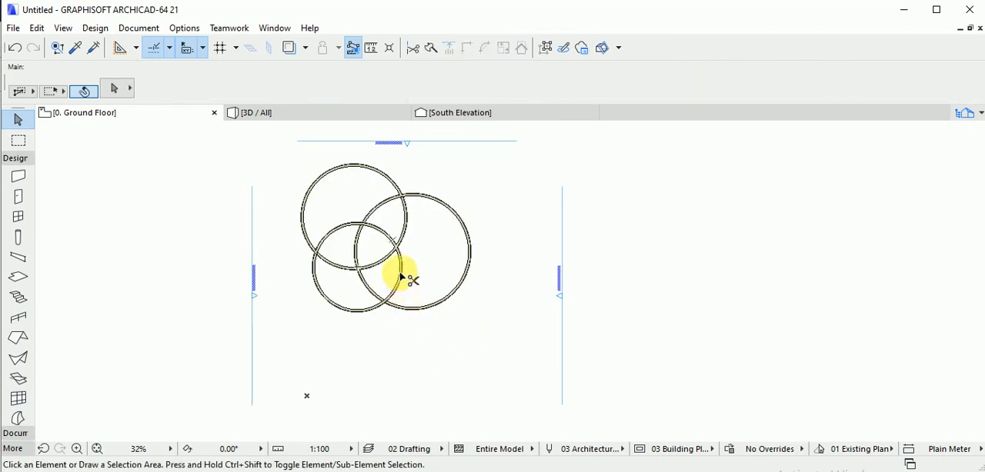
Trim the two smaller circular walls inside the largest circle and undo the trim that cuts into the largest circle.
ctrl+click(387, 256)
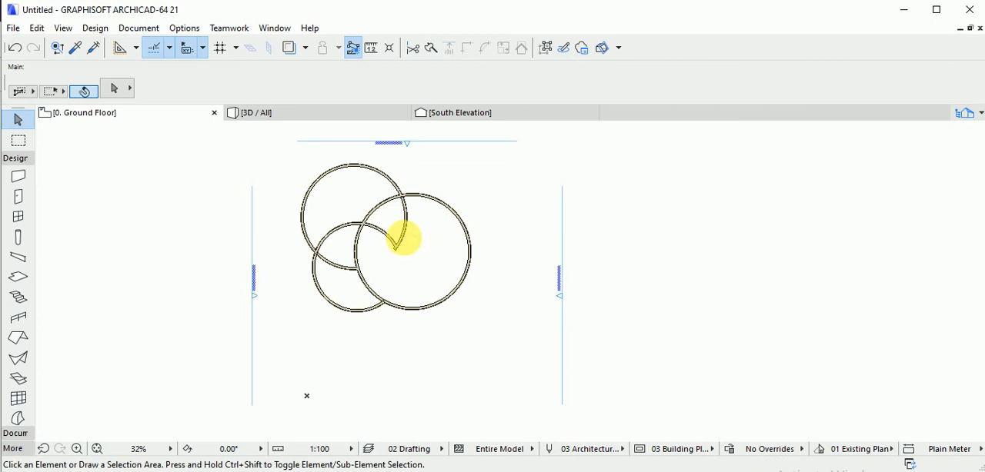
ctrl+click(387, 238)
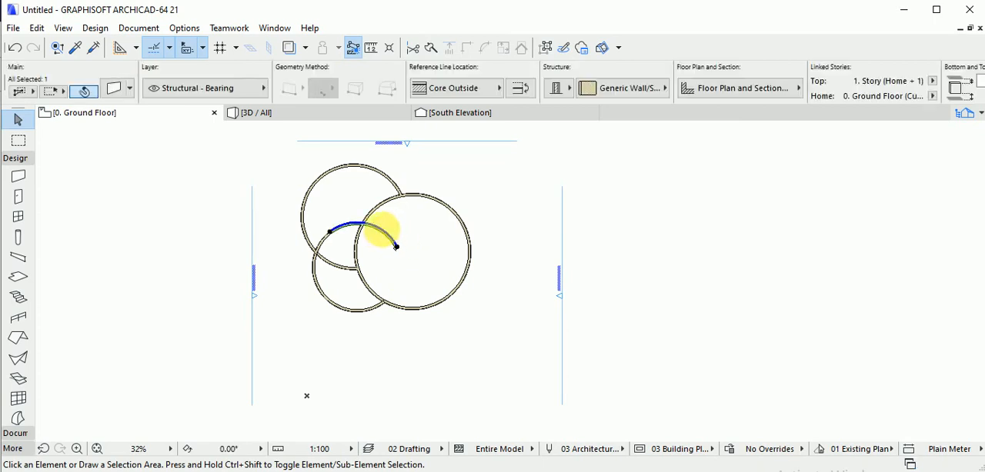
ctrl+click(360, 247)
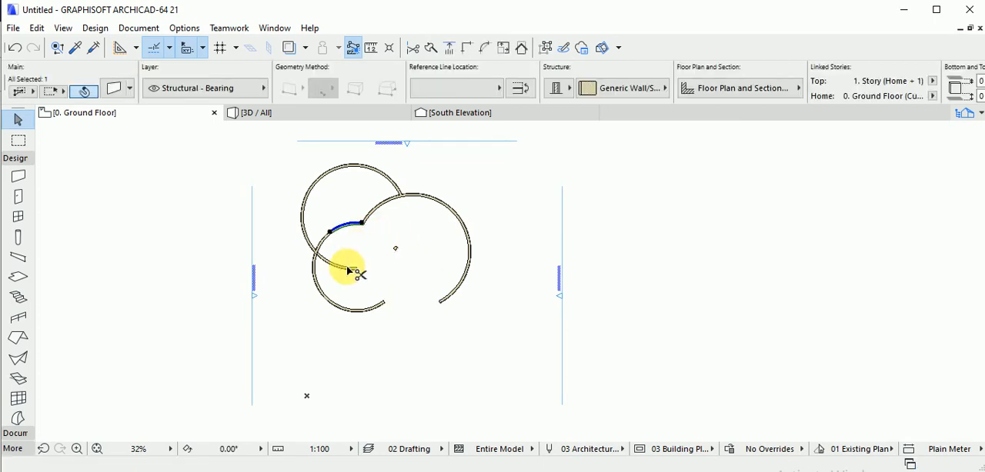
key(ctrl+z)
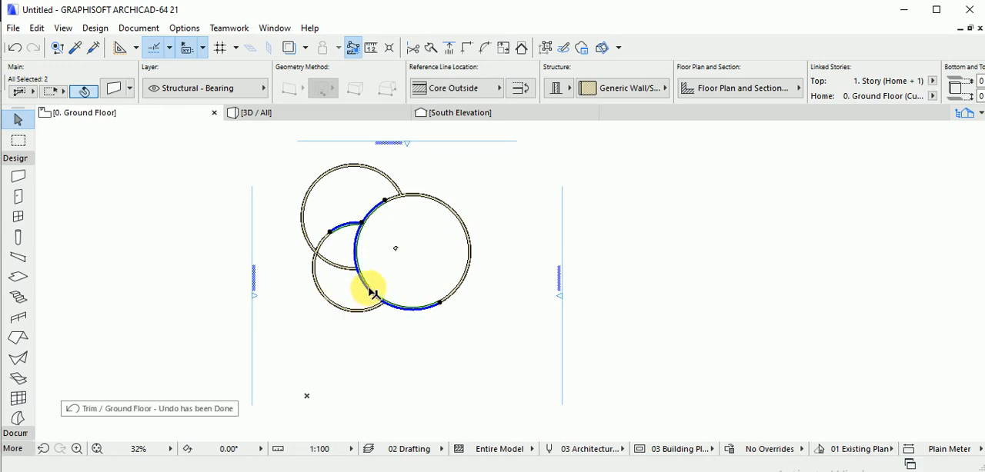
Trim the remaining inner wall arcs off the outer three-lobed outline.
key(Escape)
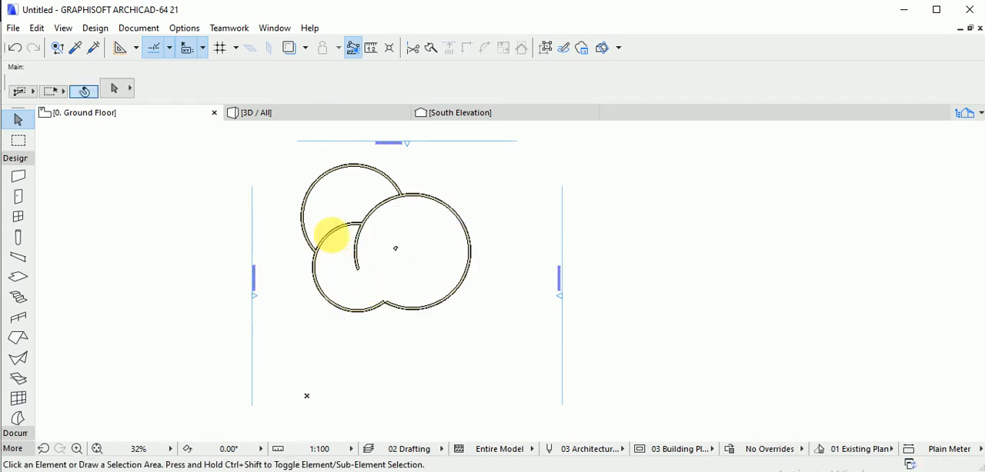
ctrl+click(330, 235)
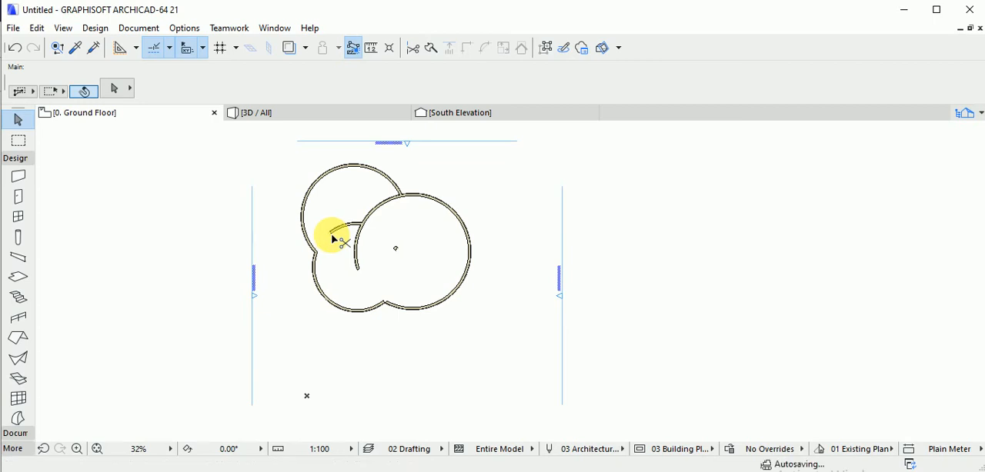
ctrl+click(399, 201)
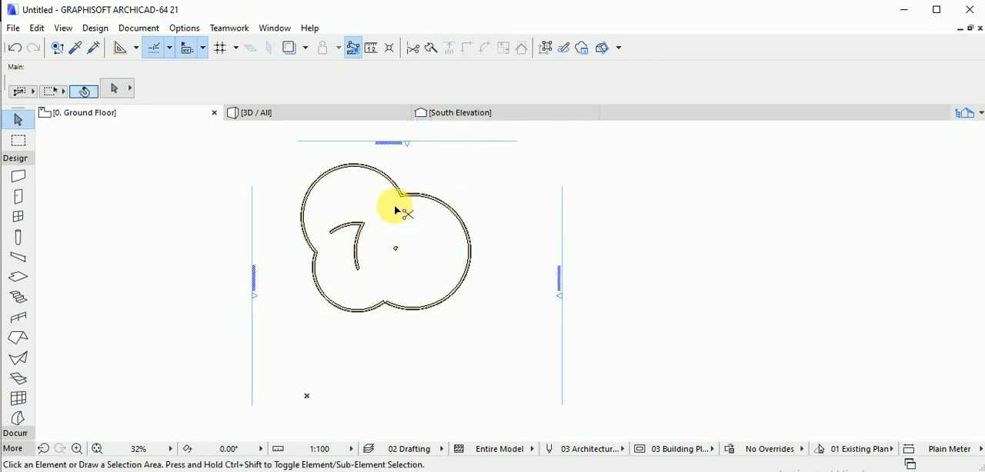
Delete the leftover wall fragments inside the three-lobed outline.
click(414, 265)
click(344, 222)
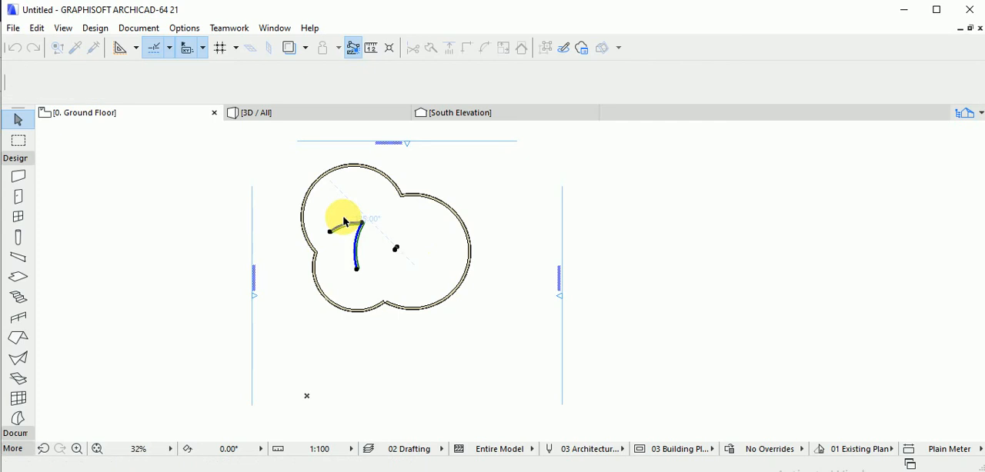
key(Delete)
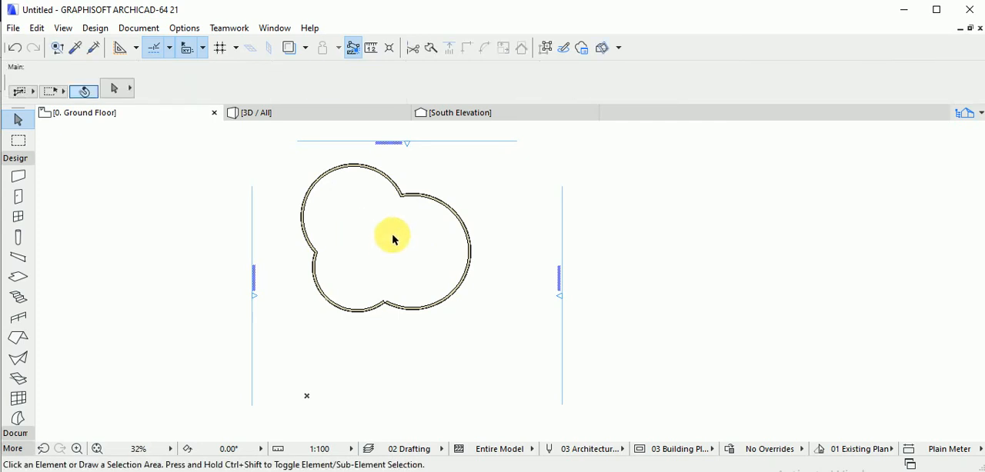
Create a multi-plane roof from the curved wall outline with the Magic Wand and view it in 3D.
scroll(393, 240, up, 4)
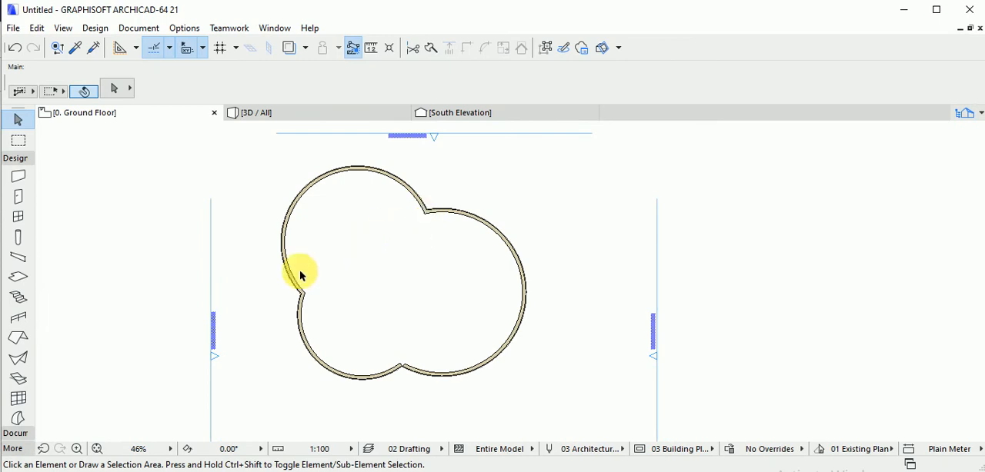
click(19, 339)
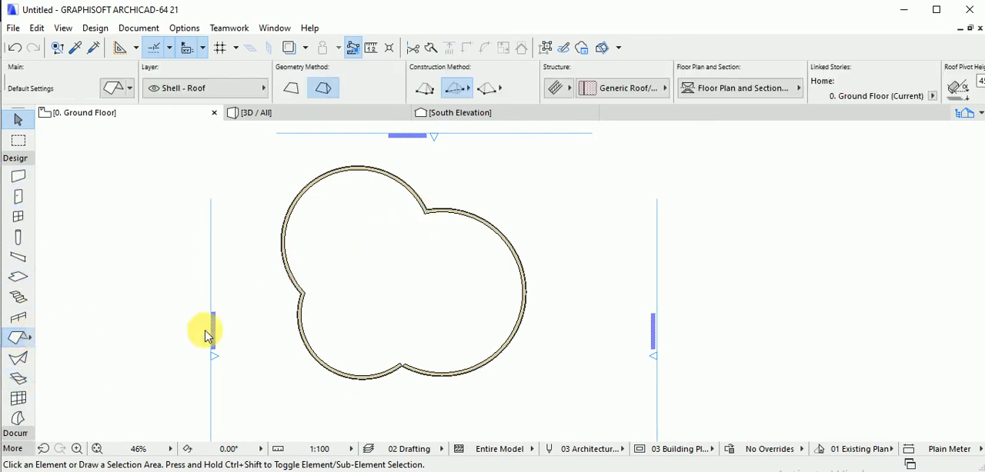
click(377, 382)
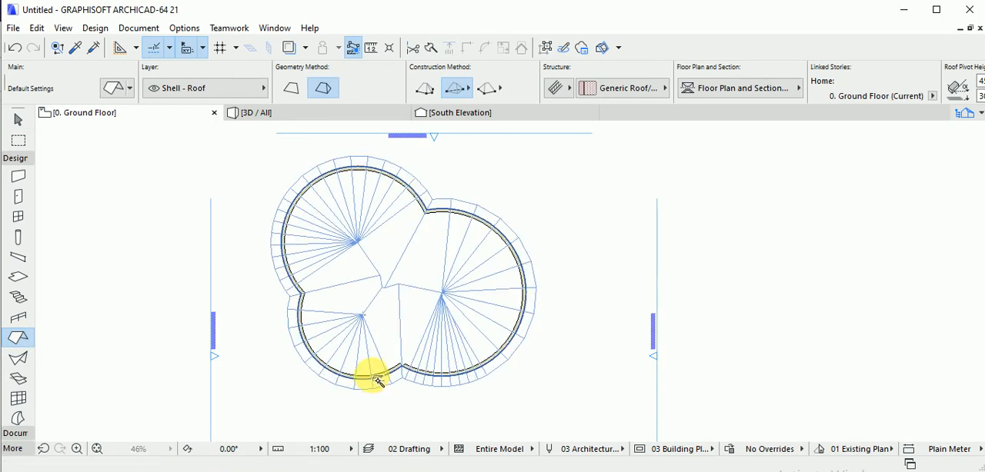
key(F3)
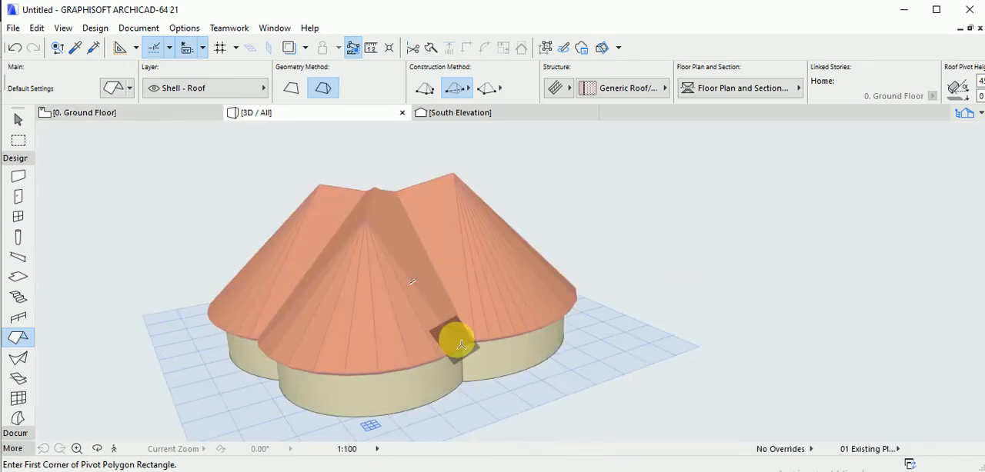
Look over the curved Magic Wand roof in 3D and delete it from the ground floor plan, keeping the walls.
shift+middle_drag(364, 341, 639, 301)
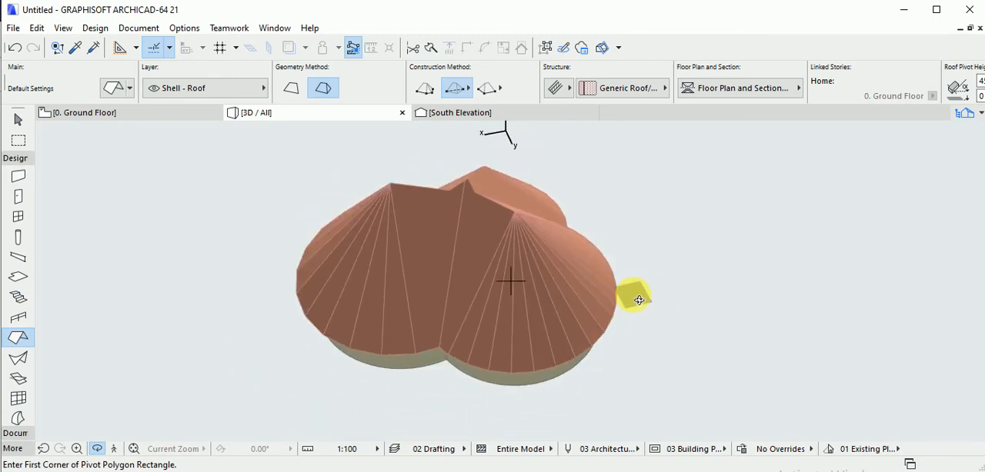
shift+middle_drag(455, 288, 455, 293)
key(F2)
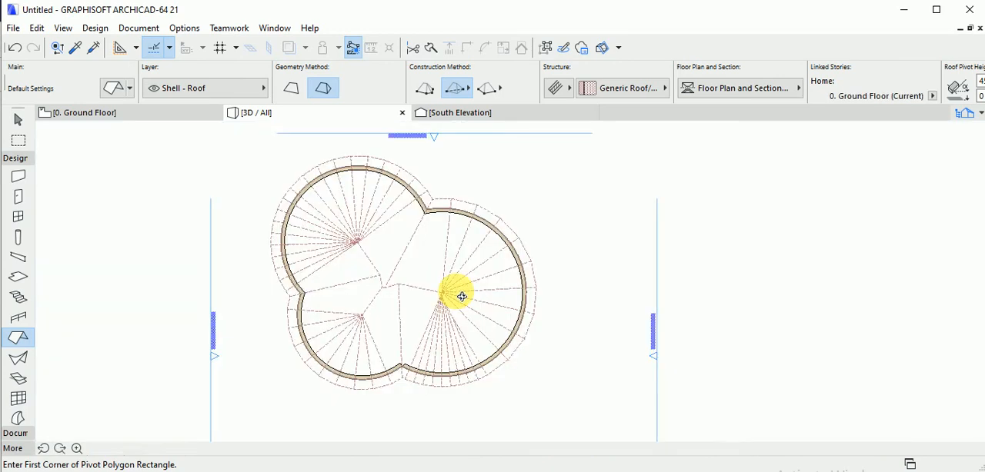
key(Escape)
click(439, 292)
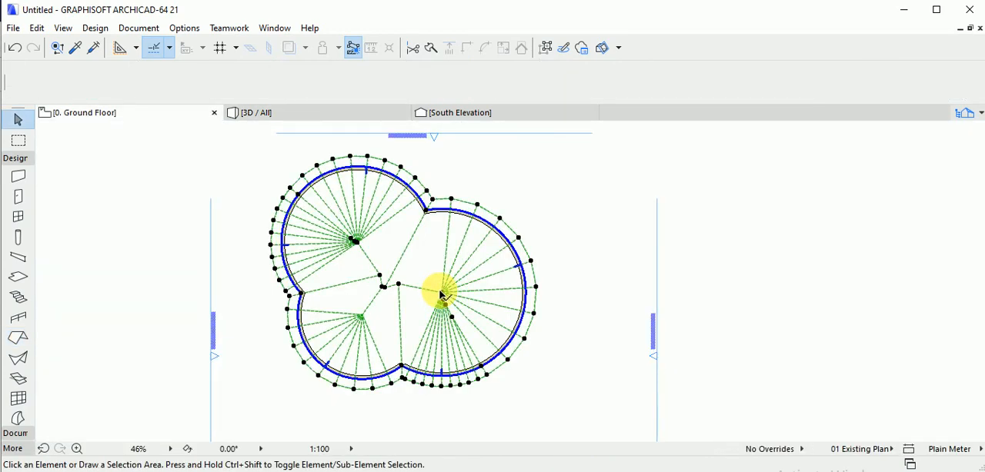
key(Escape)
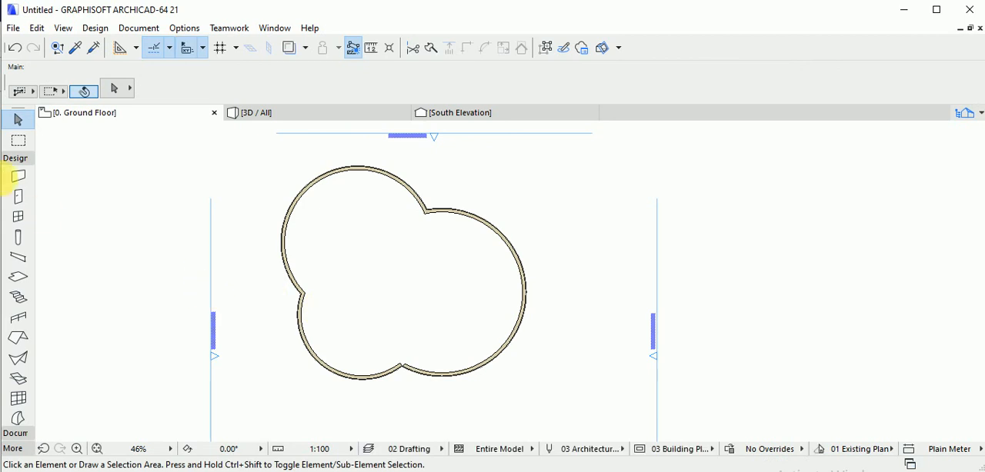
Draw a multi-plane roof with the polygonal method through the three wall junctions and one point on the largest wall arc.
click(18, 338)
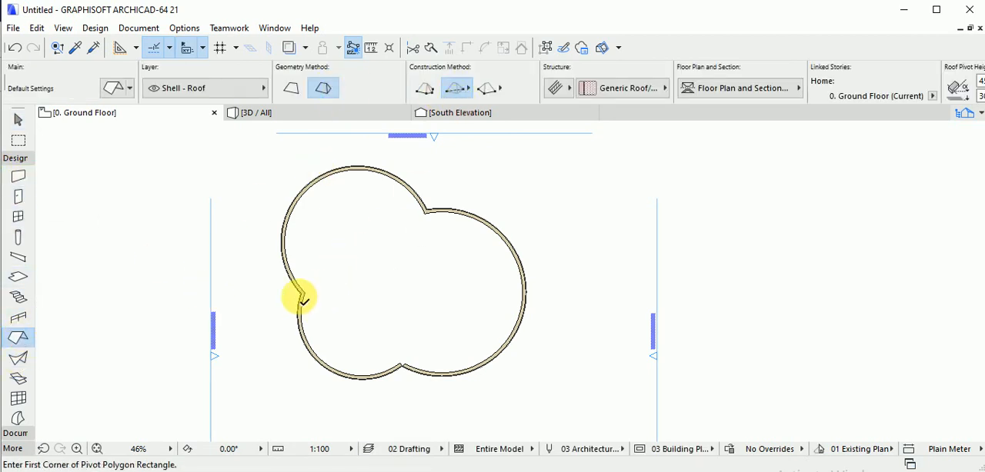
click(300, 294)
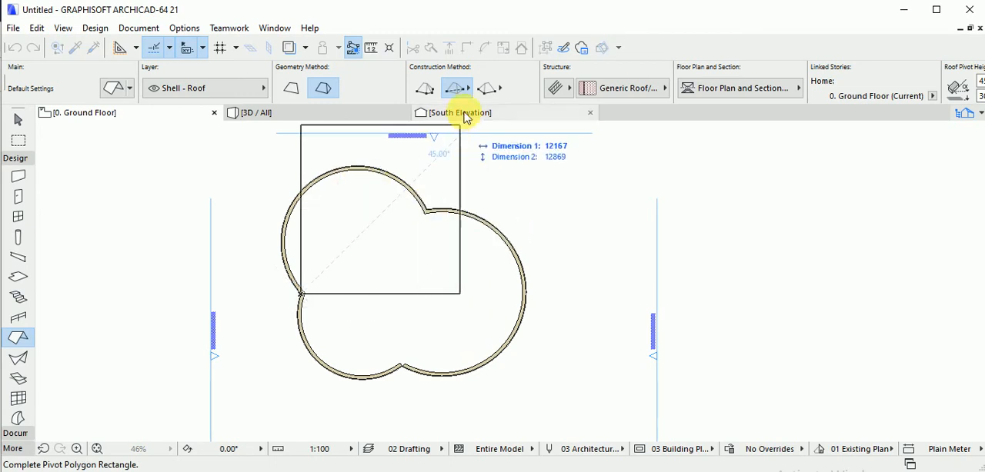
click(488, 90)
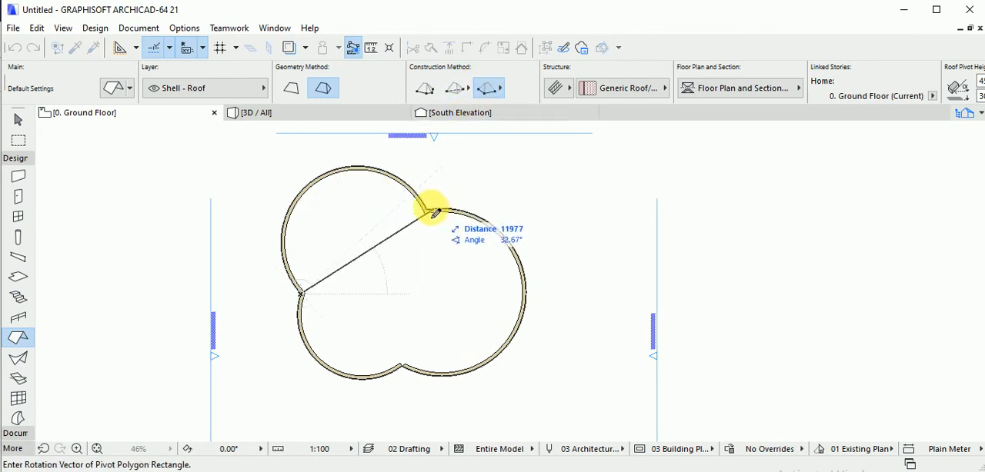
click(429, 214)
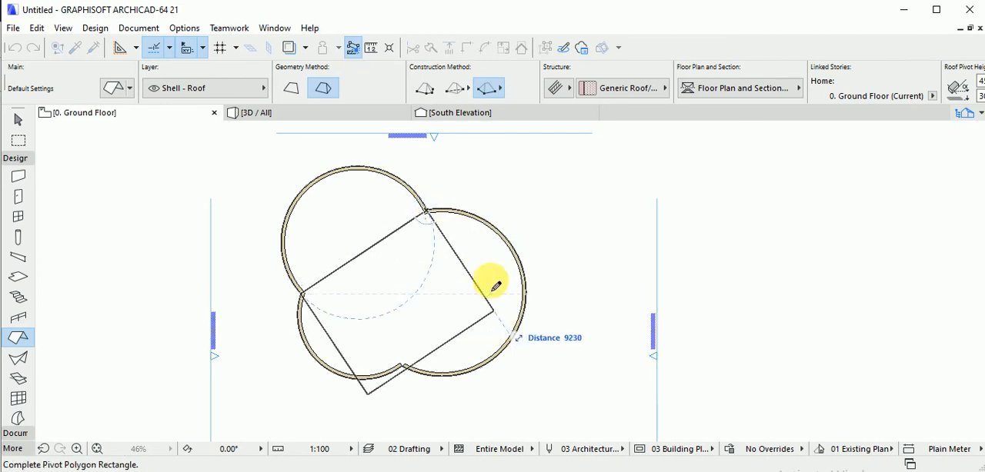
click(433, 91)
click(426, 209)
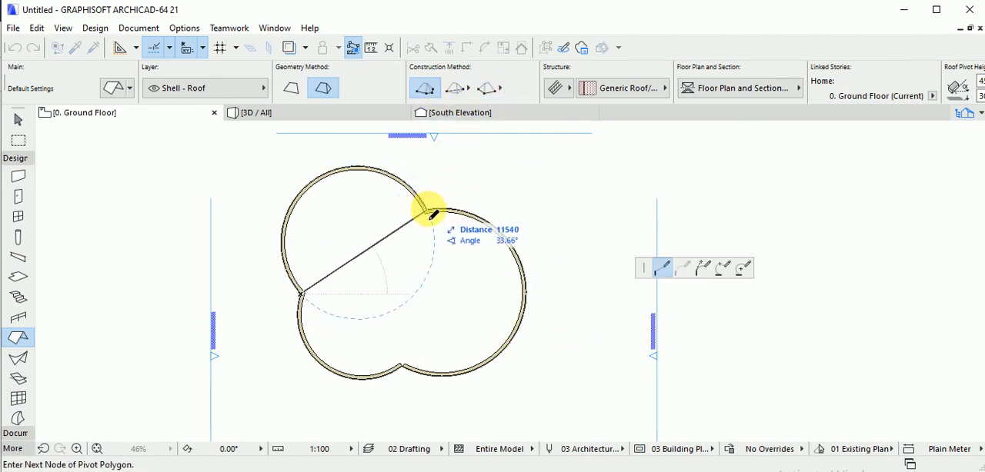
click(495, 359)
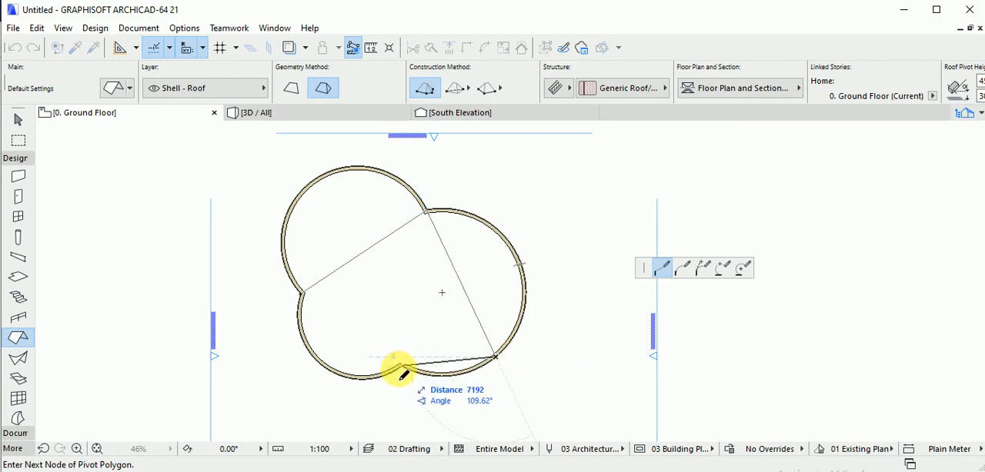
click(400, 367)
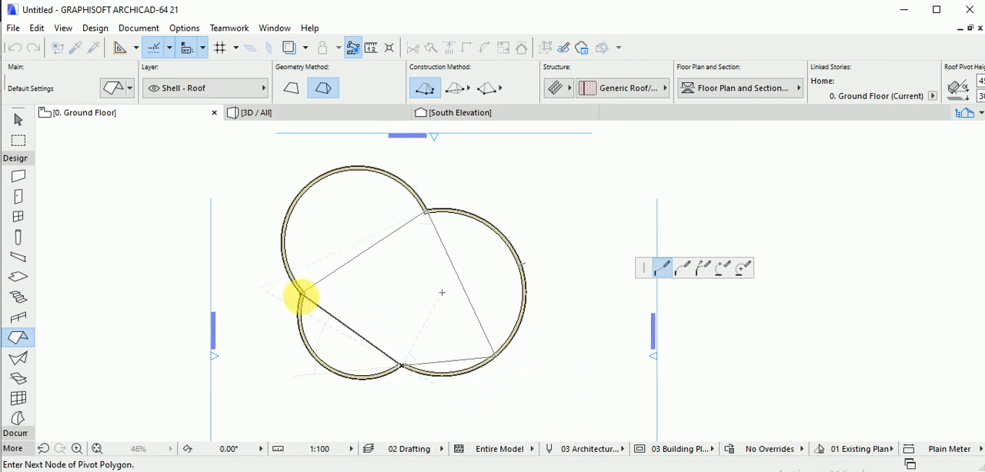
click(301, 299)
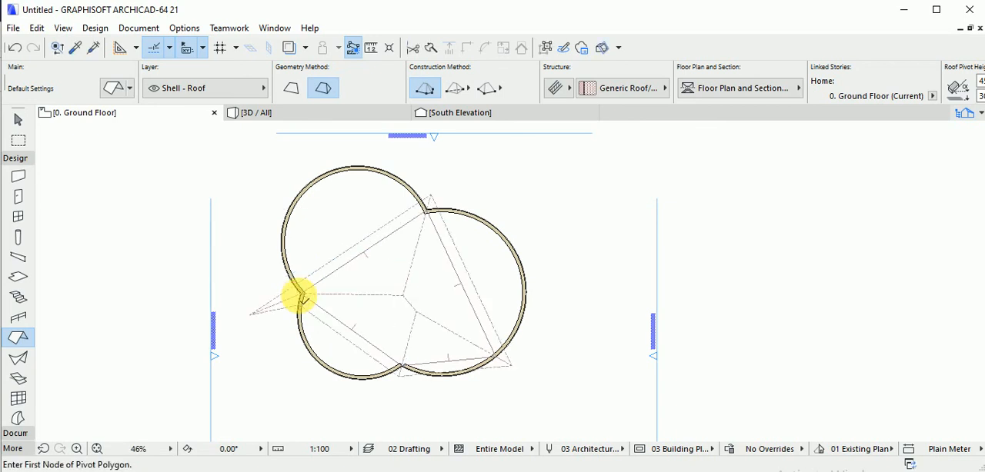
key(Escape)
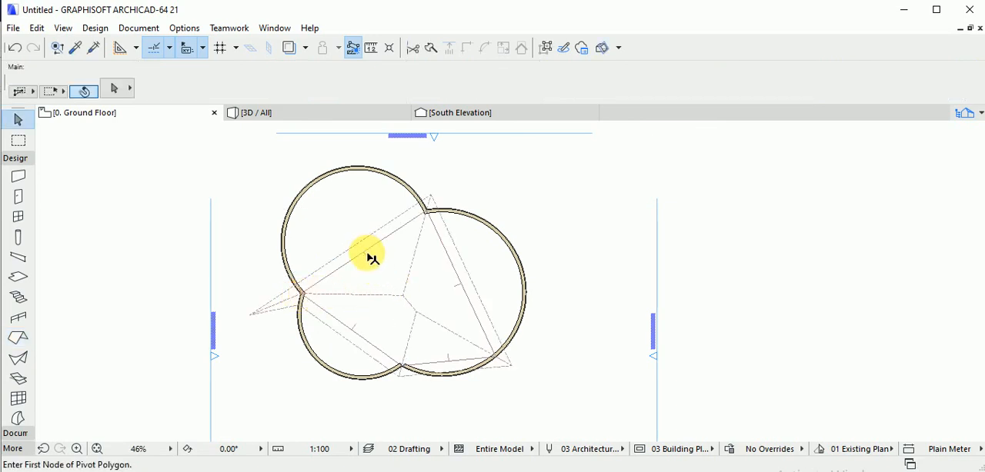
Curve the roof's northwest and east pivot edges onto the wall arcs, with radii of about 5830 and 6386.
click(368, 257)
click(368, 257)
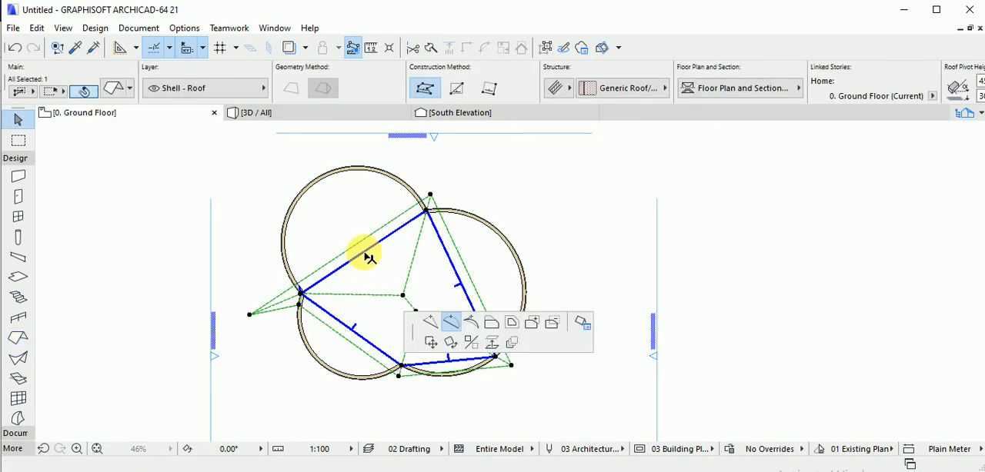
click(317, 177)
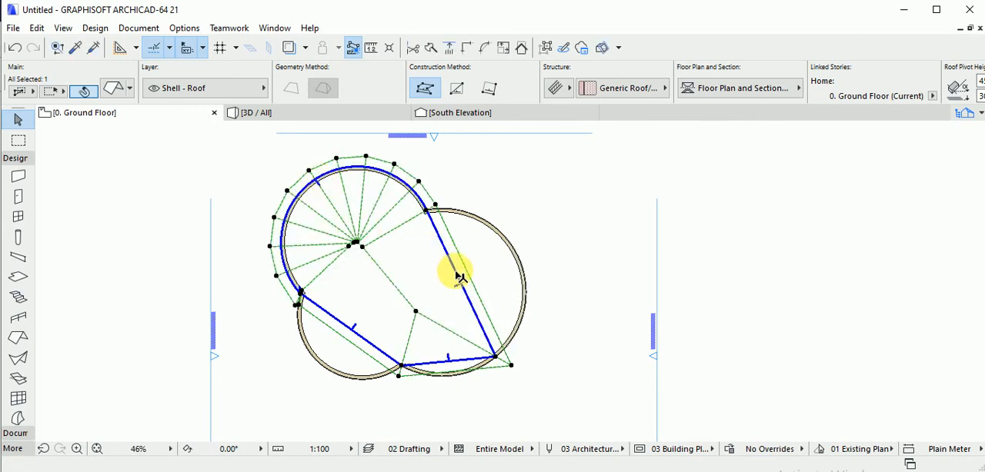
click(483, 266)
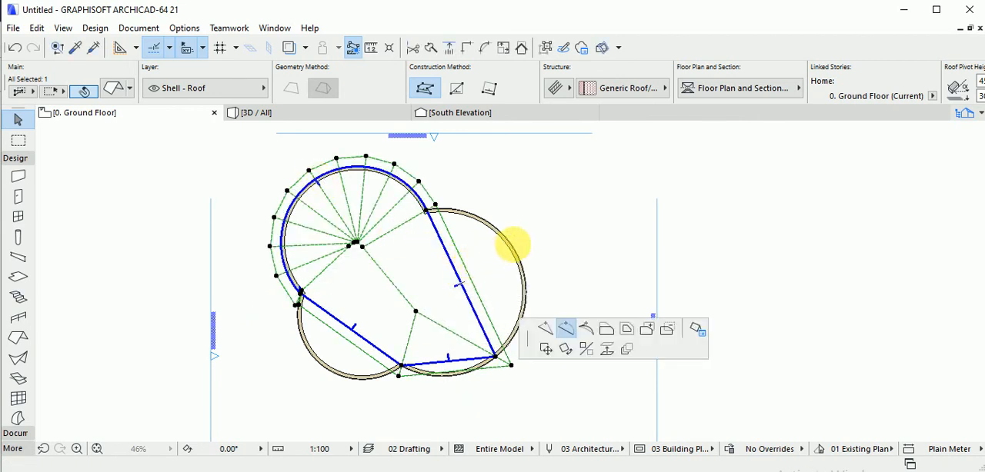
click(522, 248)
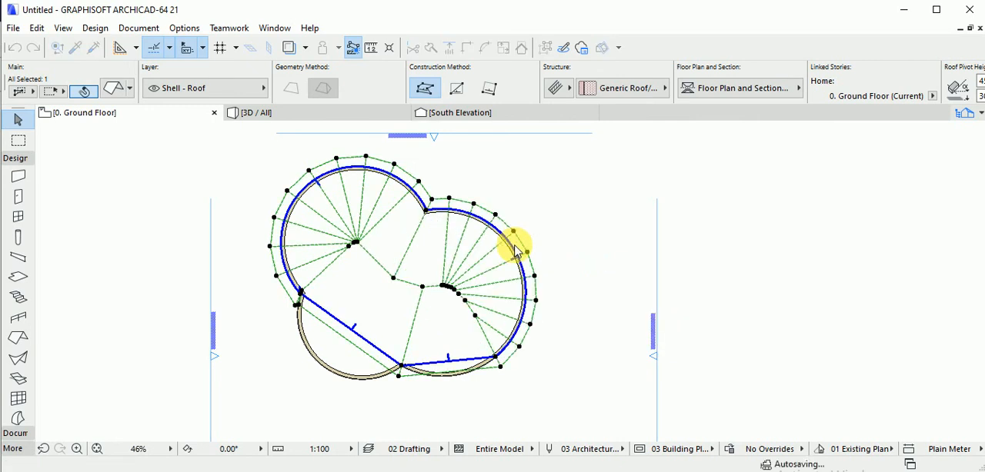
Curve the two remaining straight pivot edges onto the south and southwest wall arcs and view the roof in 3D.
click(451, 370)
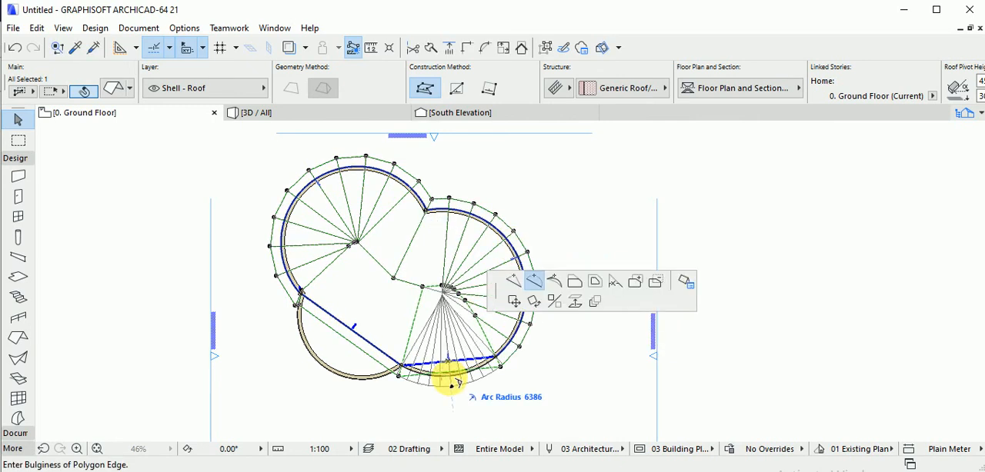
click(453, 383)
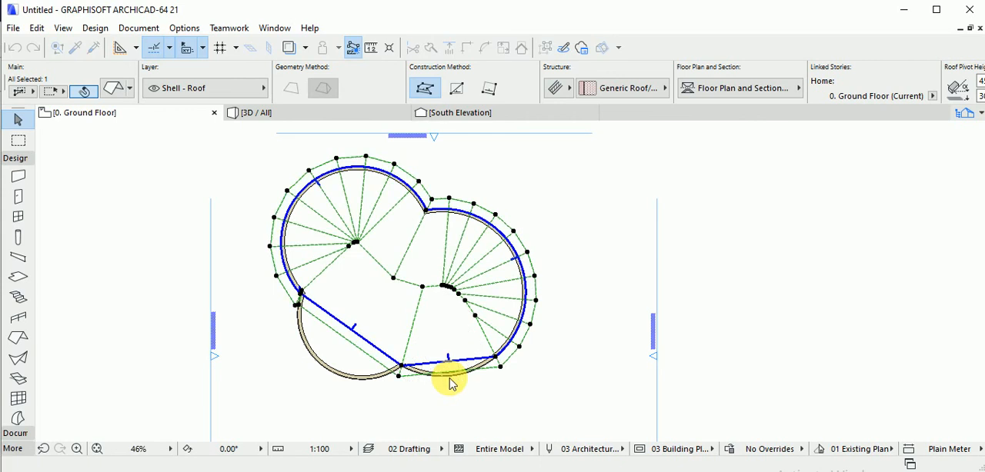
click(355, 333)
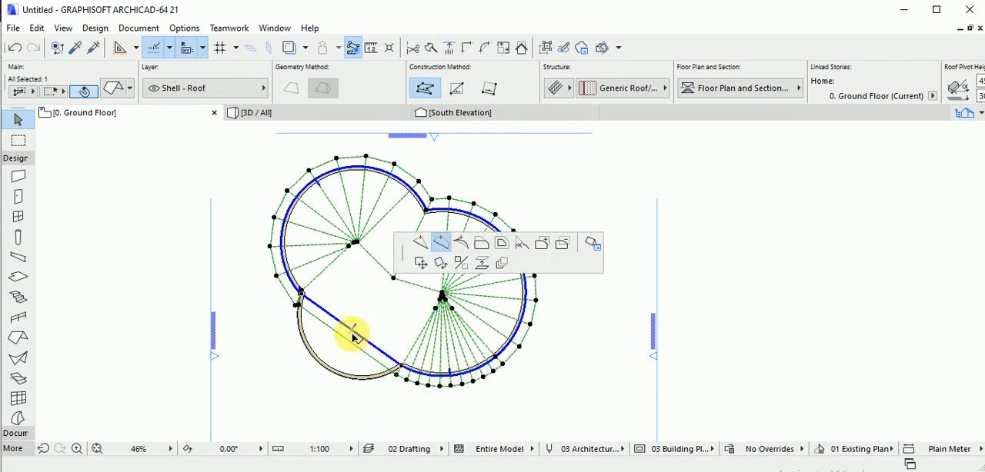
click(335, 374)
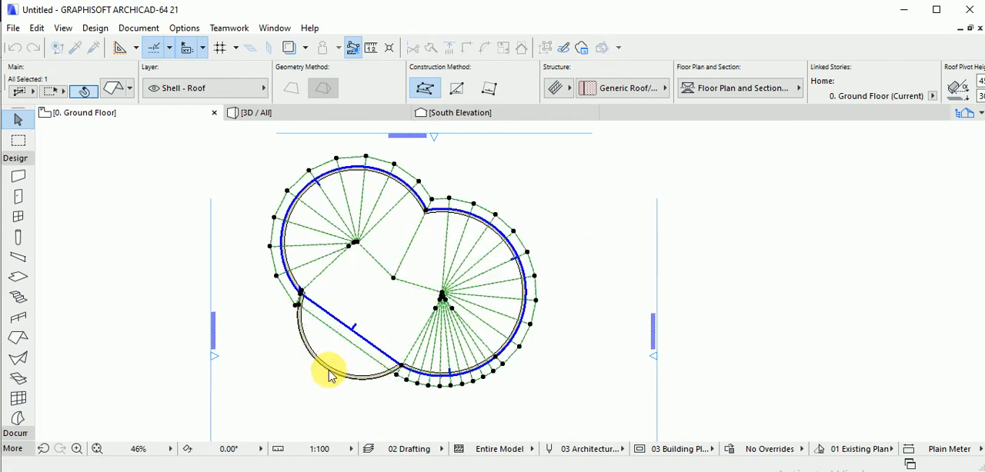
middle_drag(407, 307, 453, 303)
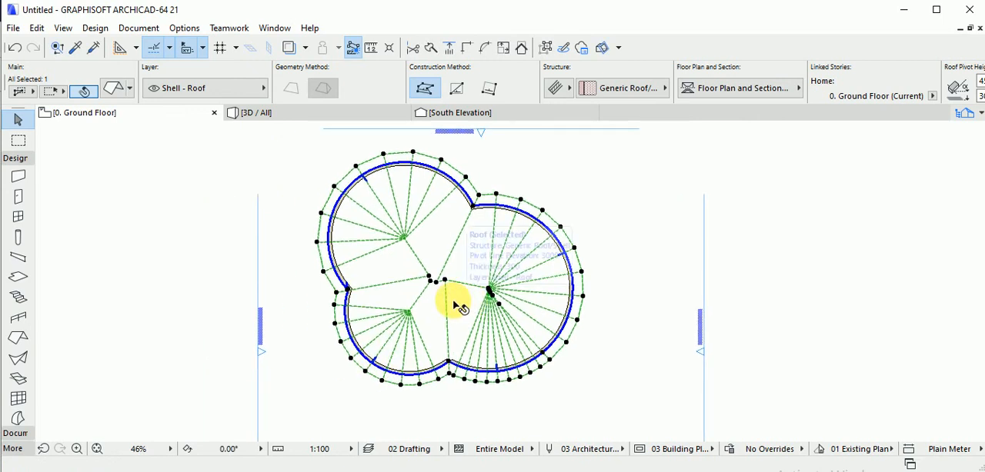
key(F3)
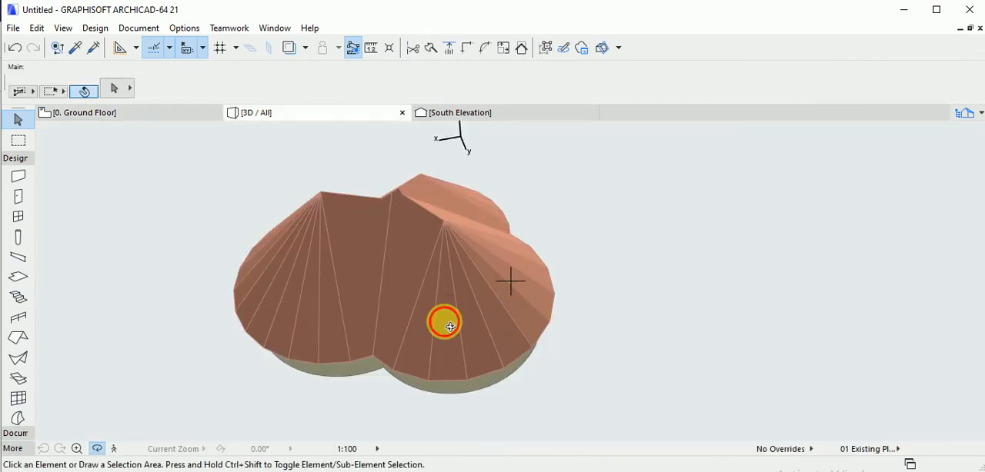
drag(450, 327, 454, 308)
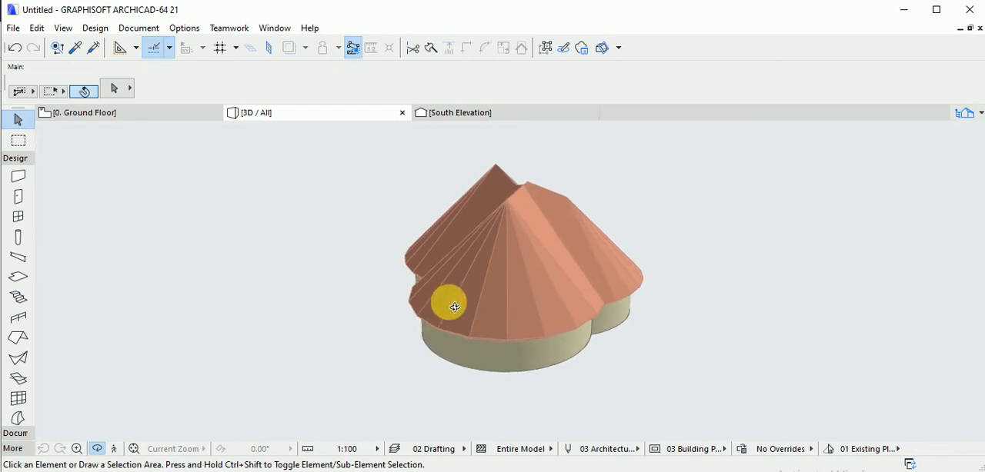
Cut a rectangular hole in the roof across the valley between the northwest and southwest lobes on the ground floor plan.
click(147, 114)
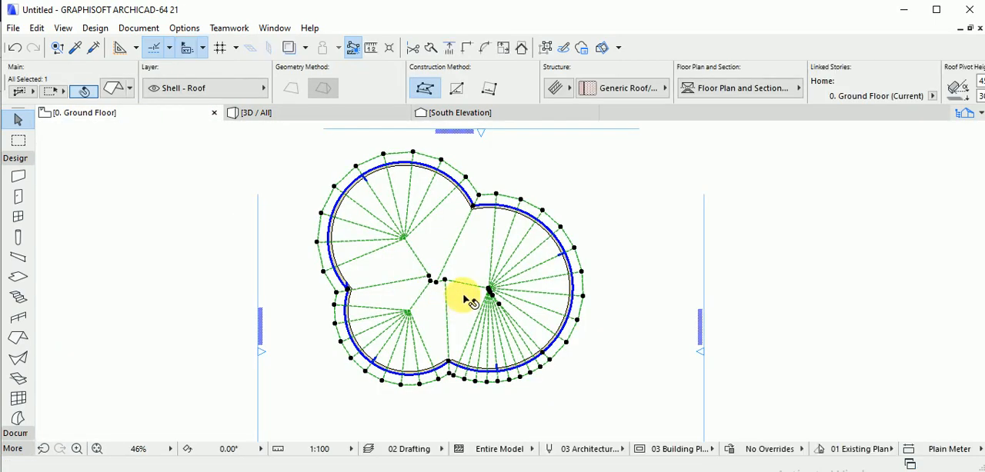
scroll(488, 329, up, 4)
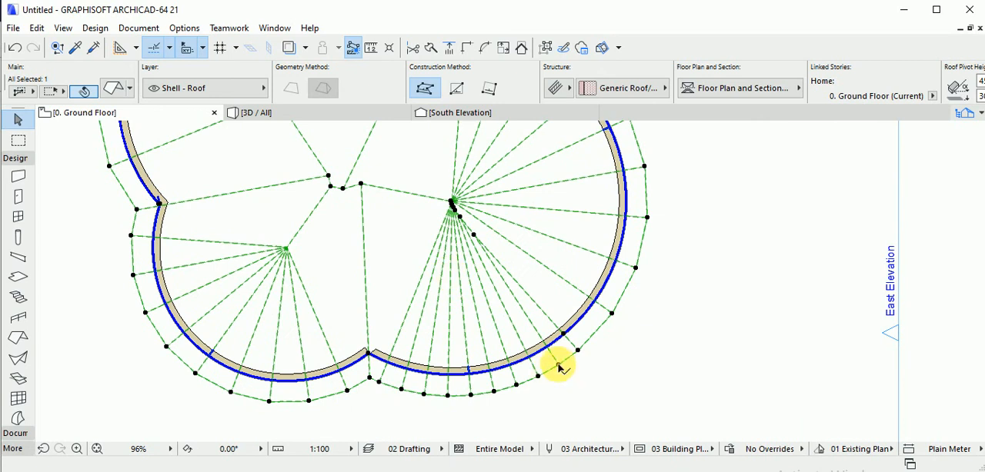
click(559, 366)
click(745, 274)
scroll(501, 264, down, 3)
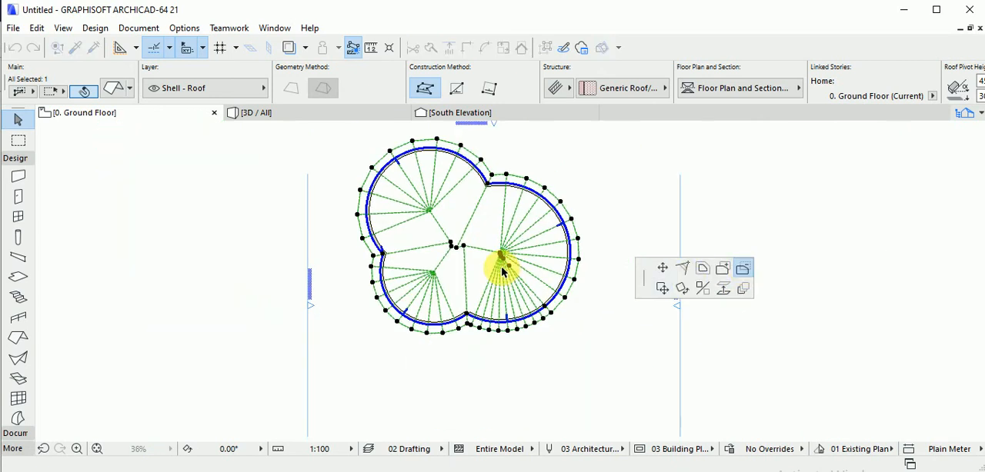
scroll(434, 283, up, 4)
scroll(435, 283, up, 1)
click(368, 256)
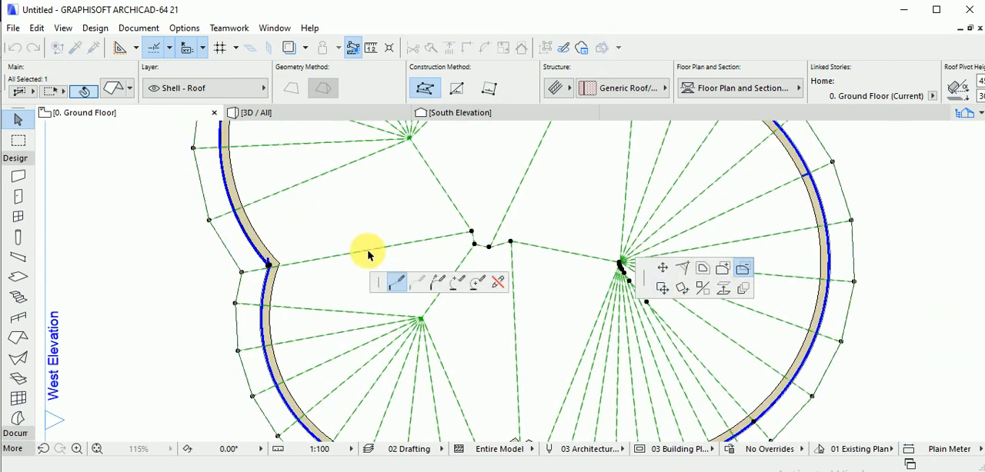
click(456, 88)
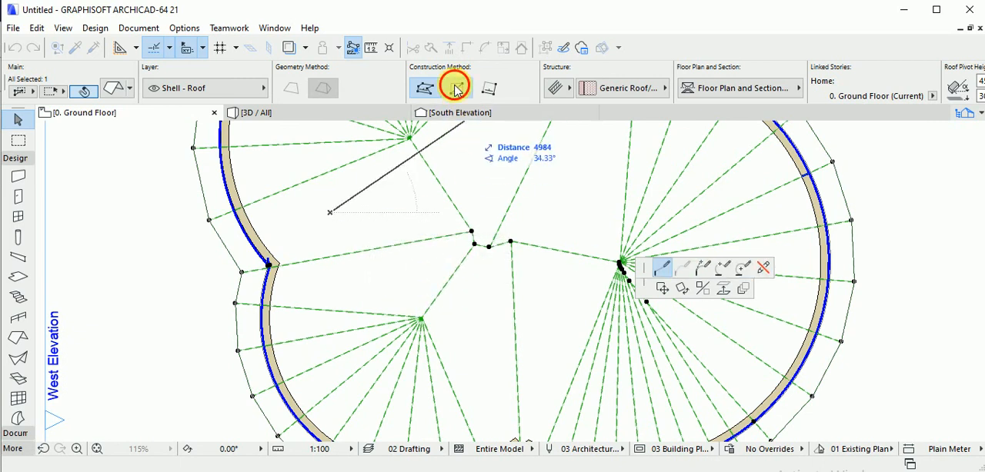
click(399, 336)
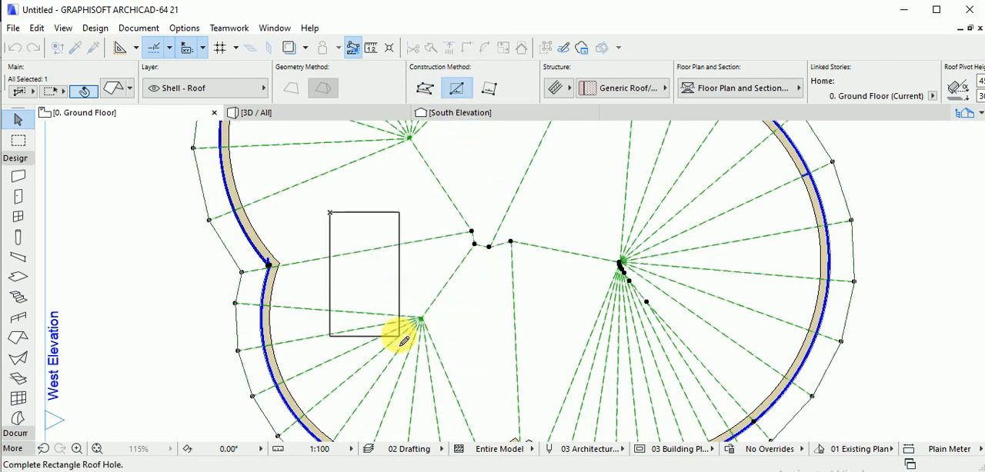
middle_drag(453, 296, 385, 292)
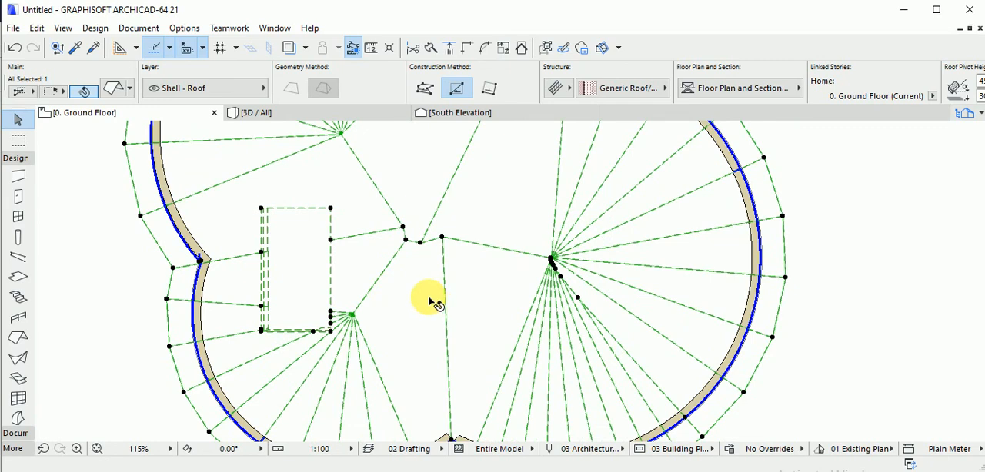
click(430, 299)
key(Escape)
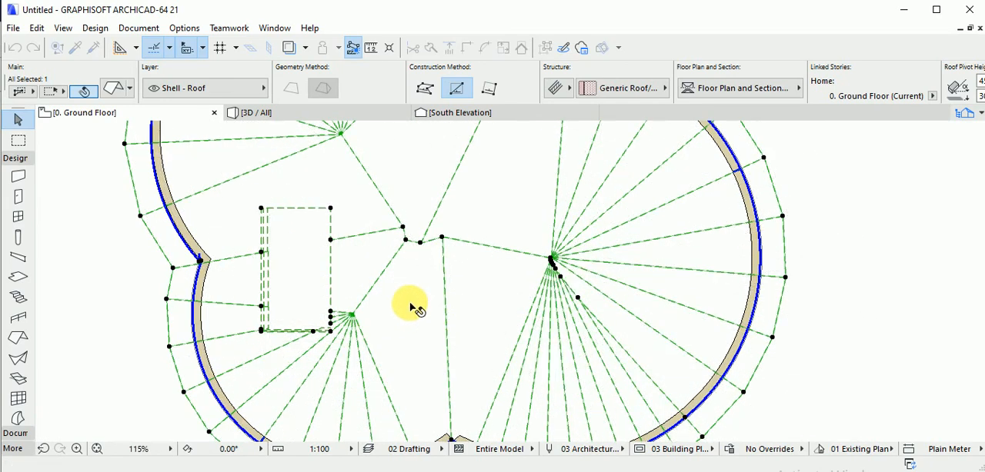
key(Escape)
Cut a second rectangular hole in the southern part of the largest roof lobe.
click(767, 336)
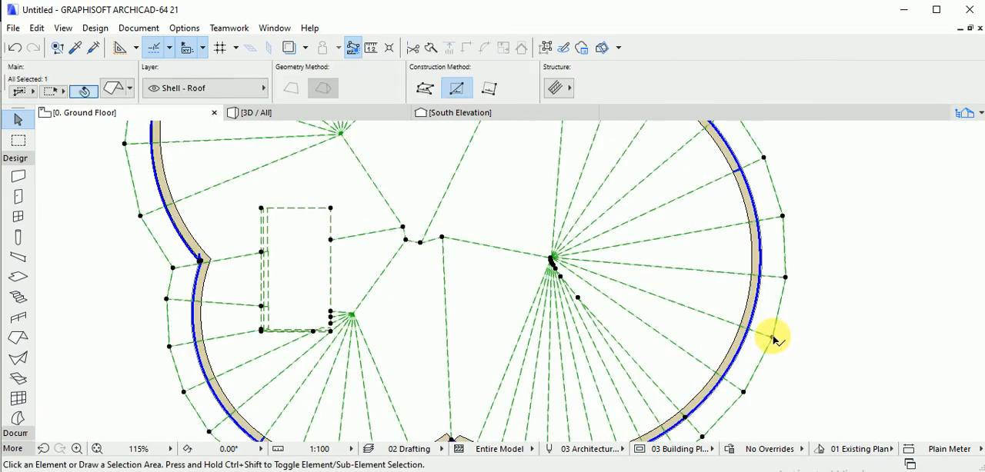
click(440, 326)
scroll(471, 328, down, 4)
middle_drag(454, 321, 394, 288)
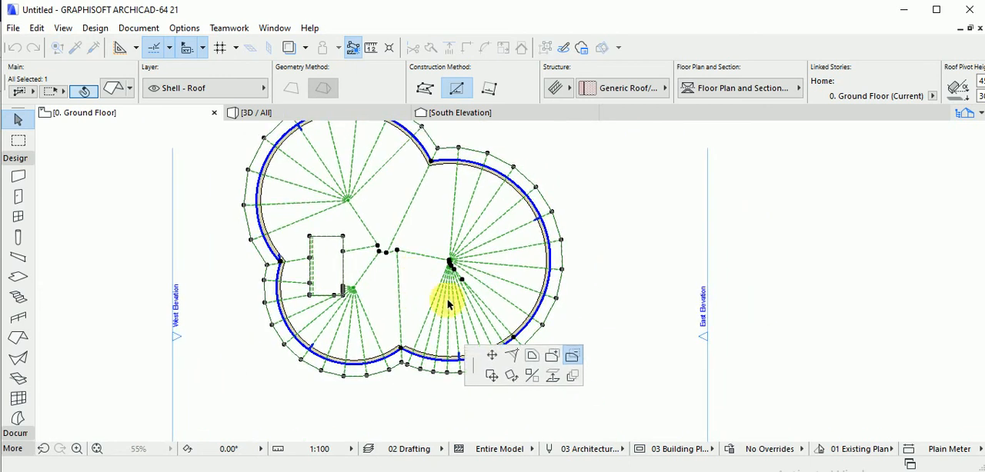
click(411, 273)
click(481, 324)
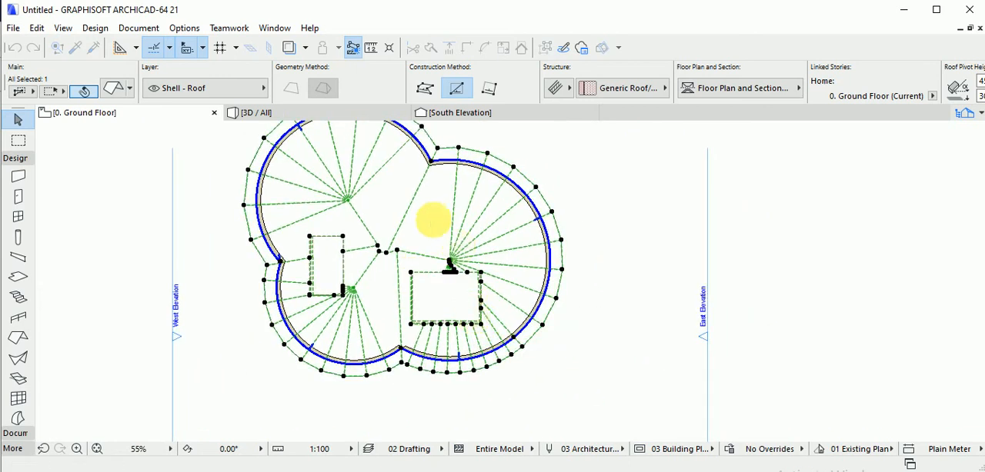
Cut a third rectangular hole in the northern part of the largest roof lobe on the ground floor plan.
click(563, 271)
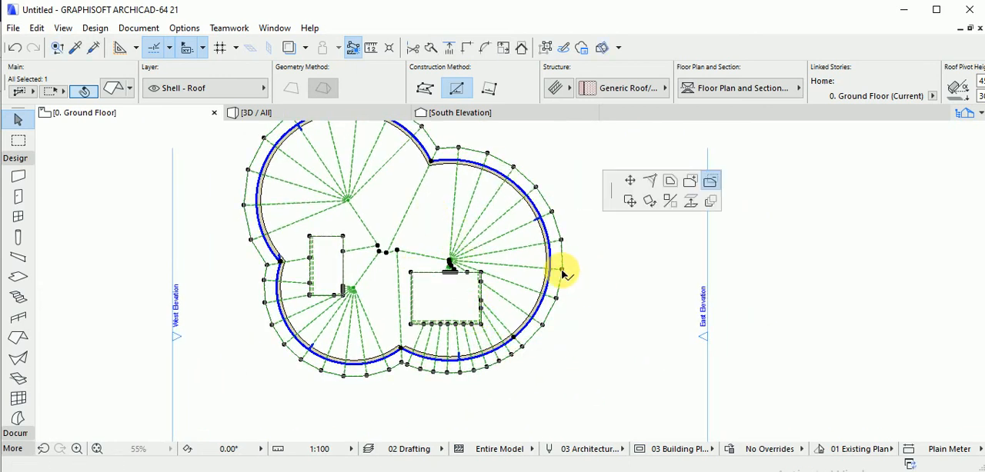
click(428, 195)
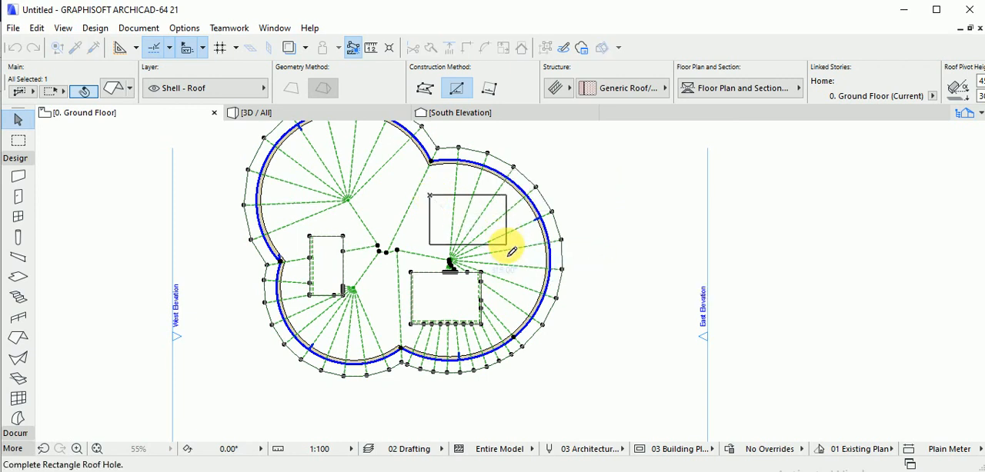
click(505, 245)
click(507, 244)
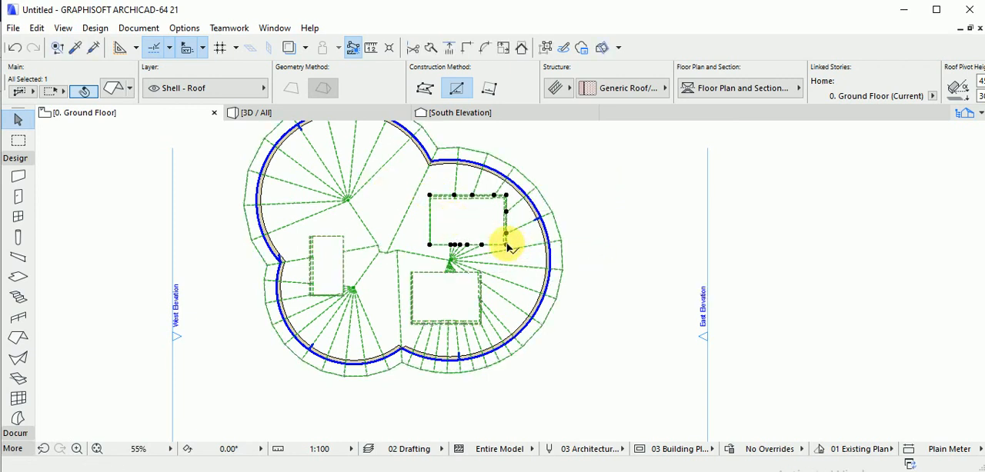
Cut a fourth rectangular hole across the valley between the northwest and east roof lobes, and inspect the roof openings from several sides in 3D.
click(557, 303)
click(556, 303)
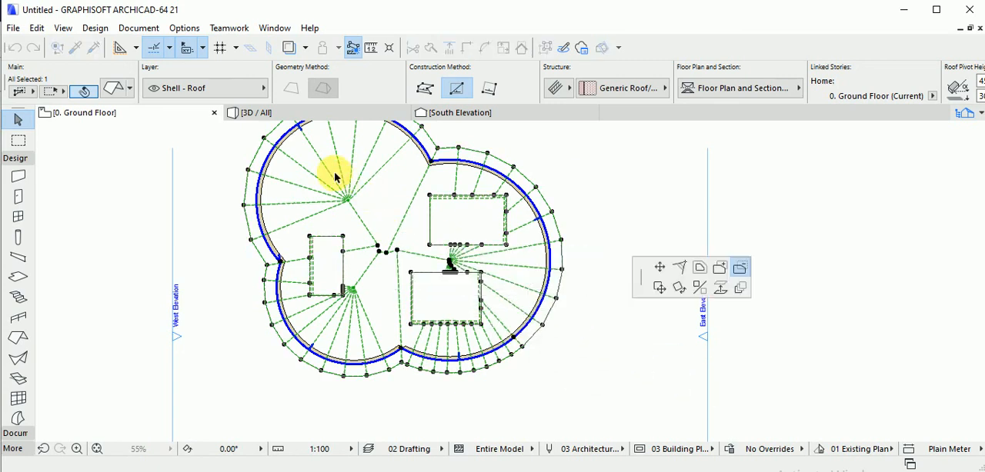
click(363, 166)
click(412, 224)
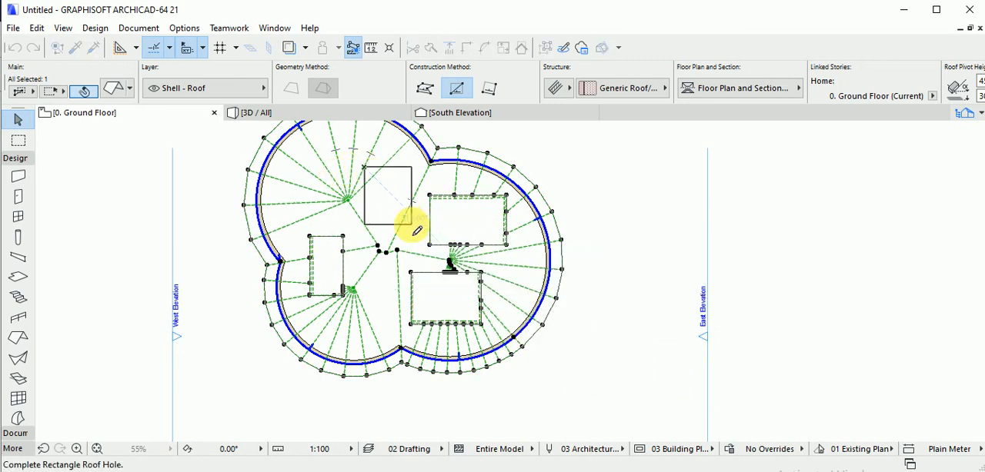
middle_drag(412, 224, 389, 326)
key(Escape)
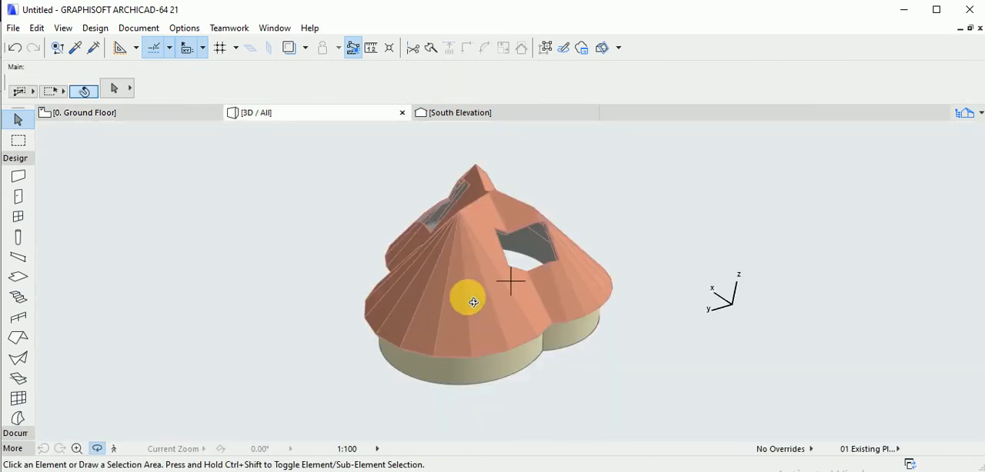
drag(627, 313, 456, 328)
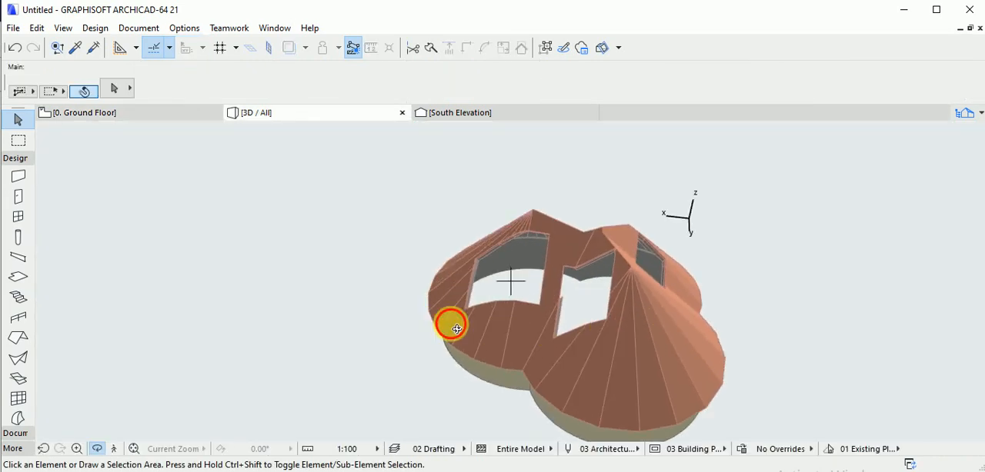
drag(511, 283, 465, 307)
drag(500, 330, 413, 467)
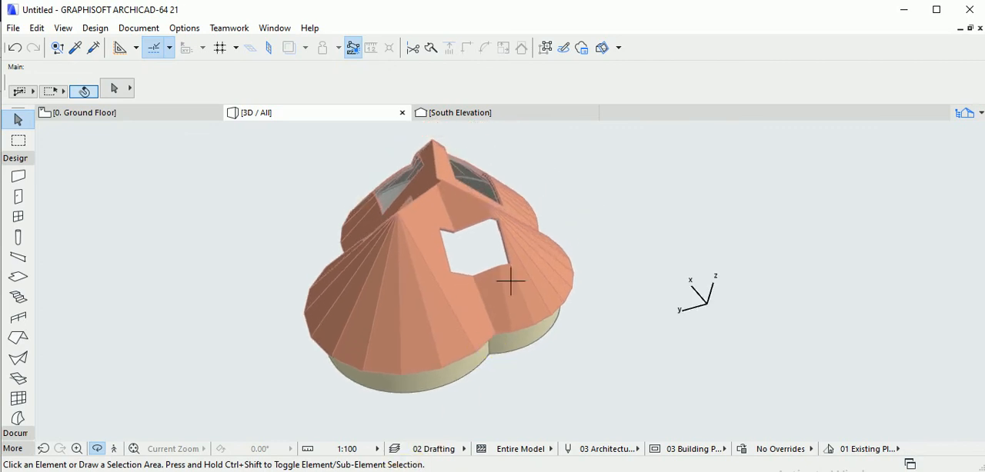